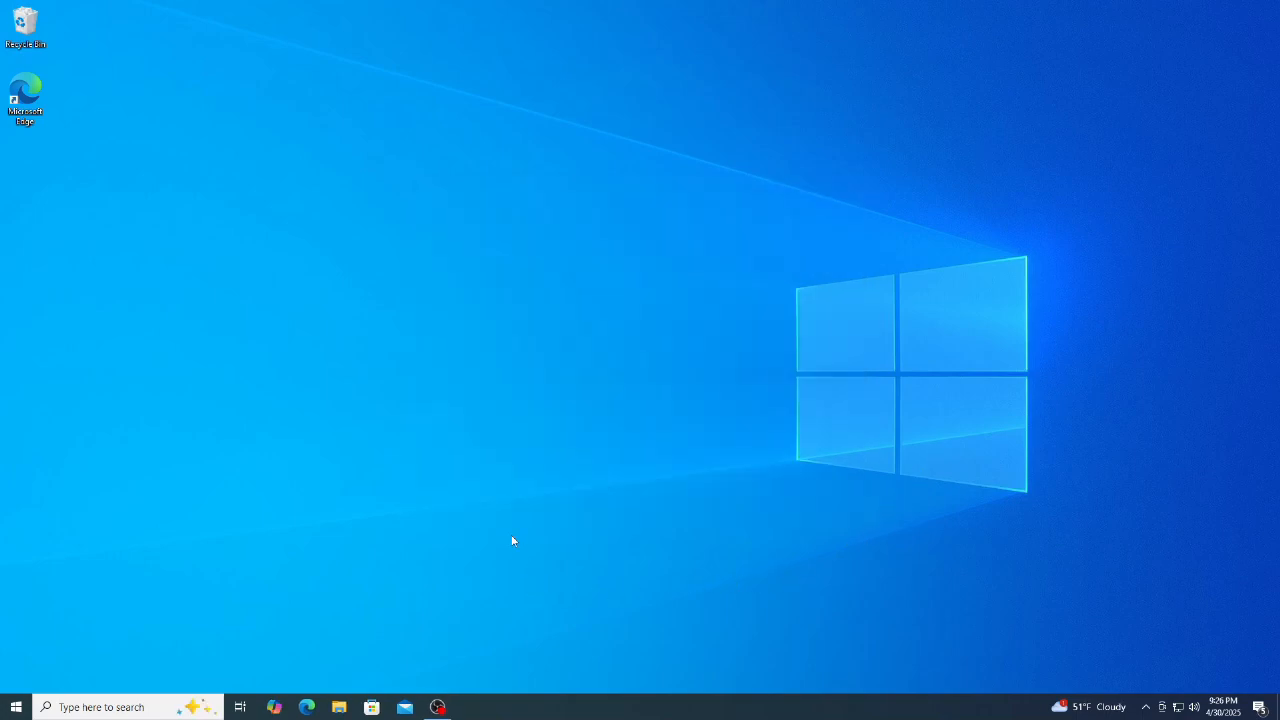
Step: Open Windows search with Windows+S
key(super+s)
Step: Launch Hyper-V Manager as administrator, maximize it, and select the local server DESKTOP-2RANCUL
text(hy)
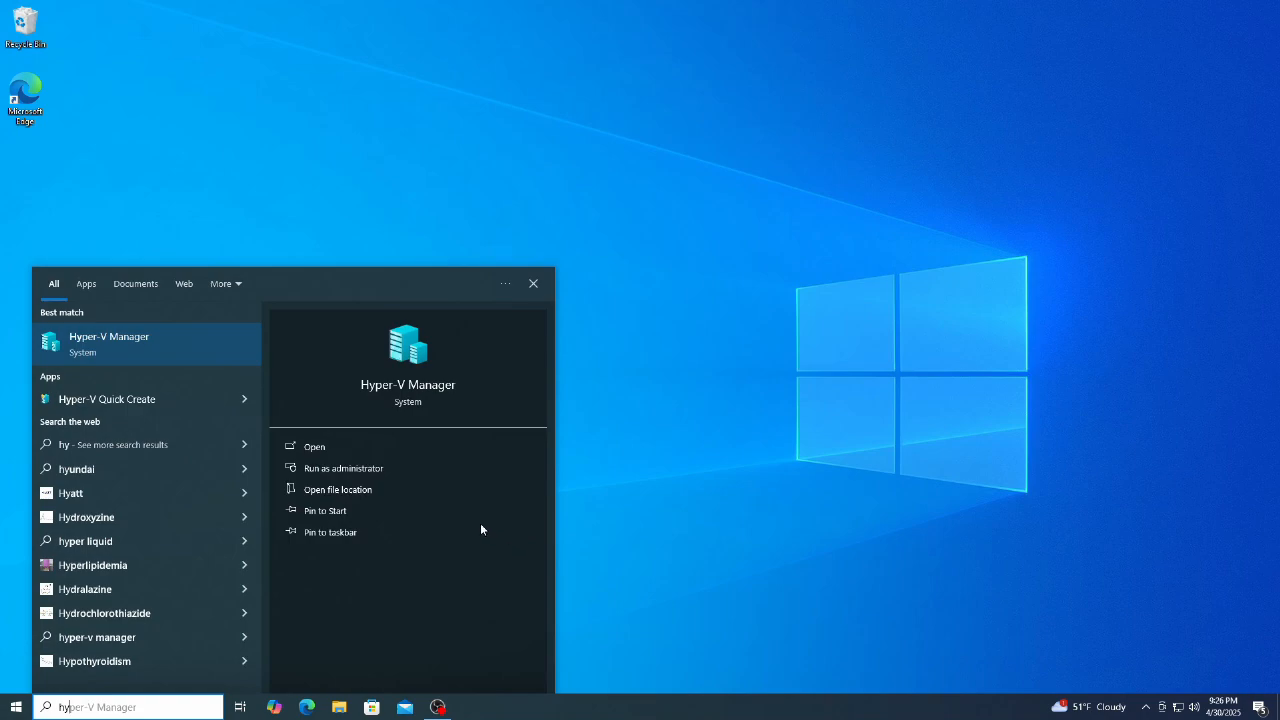
click(378, 470)
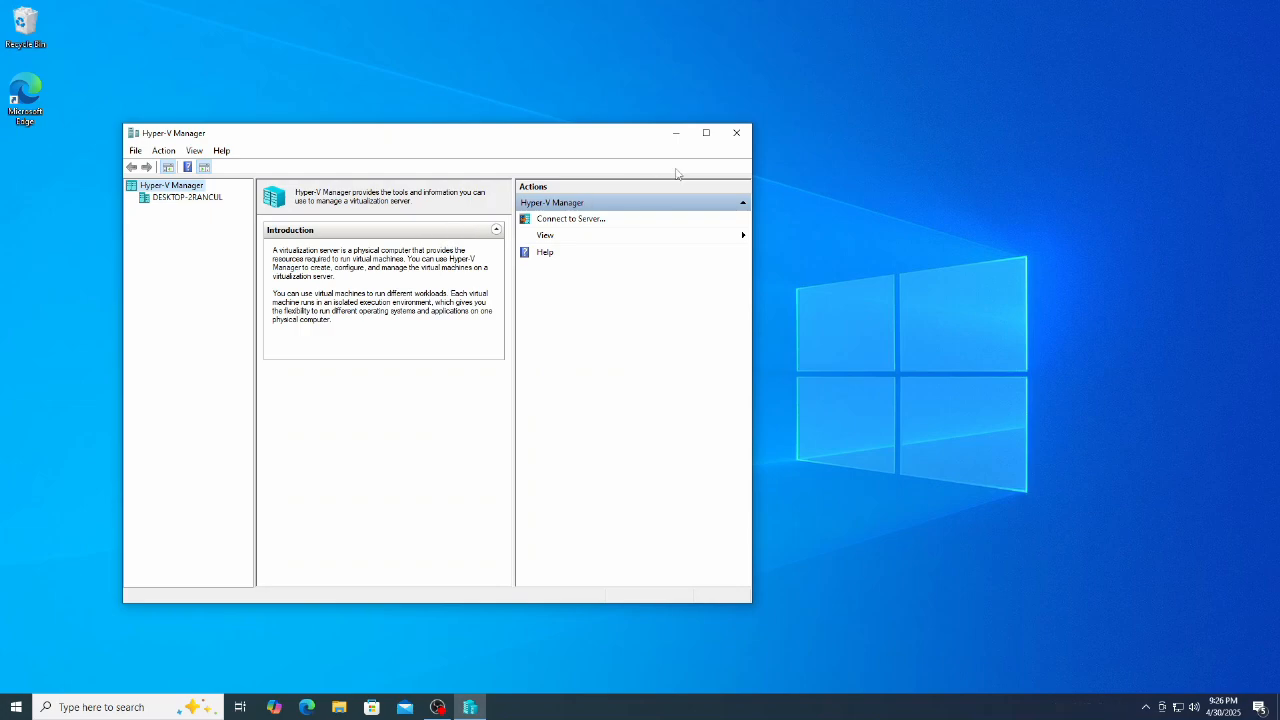
click(706, 132)
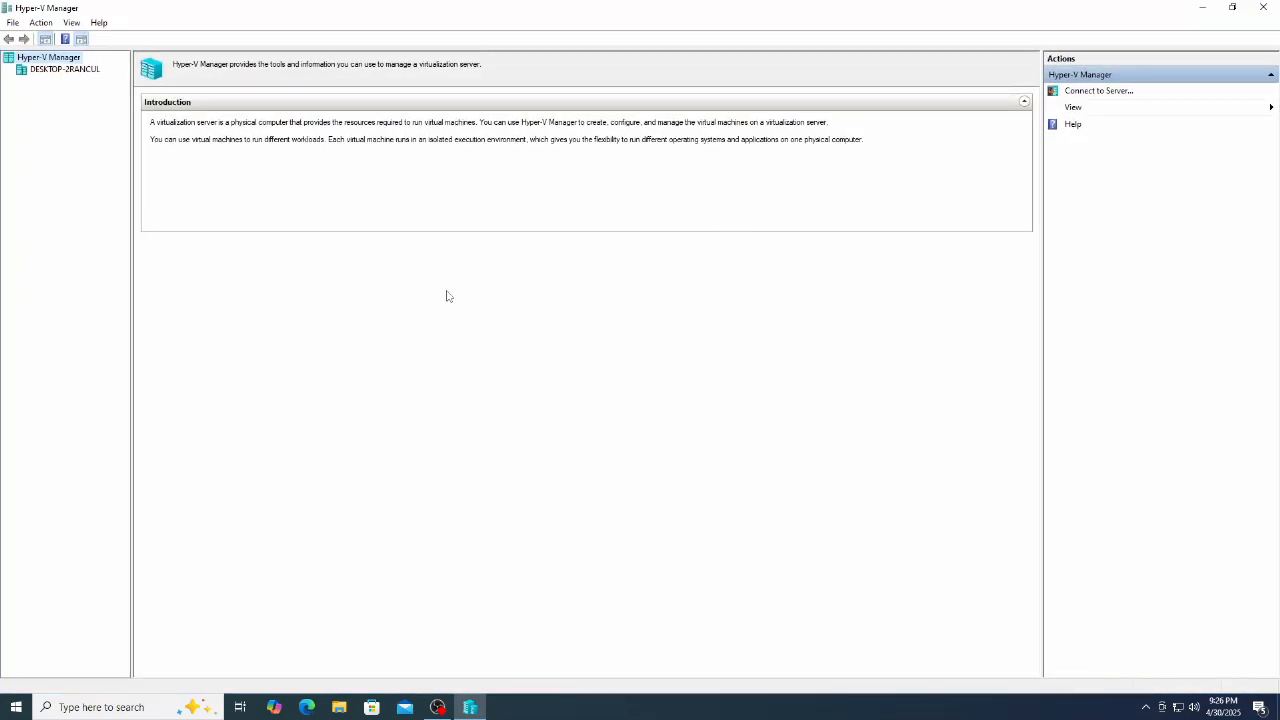
click(47, 72)
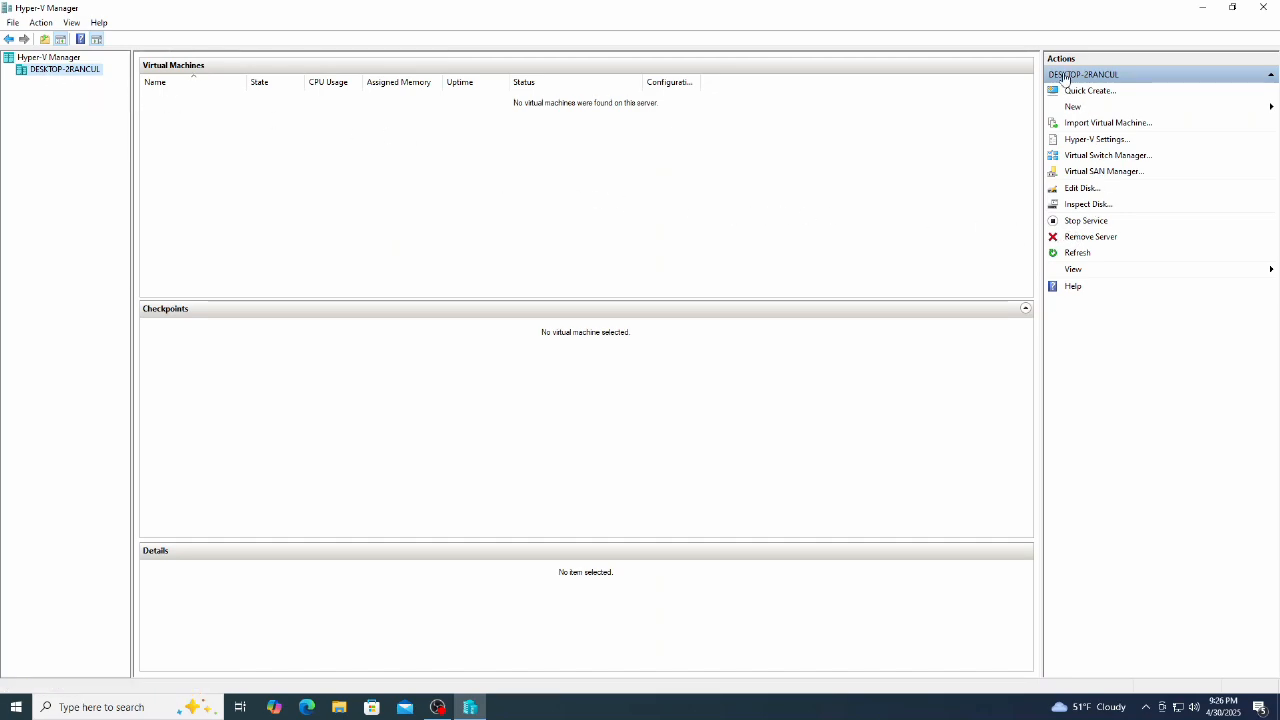
click(1095, 139)
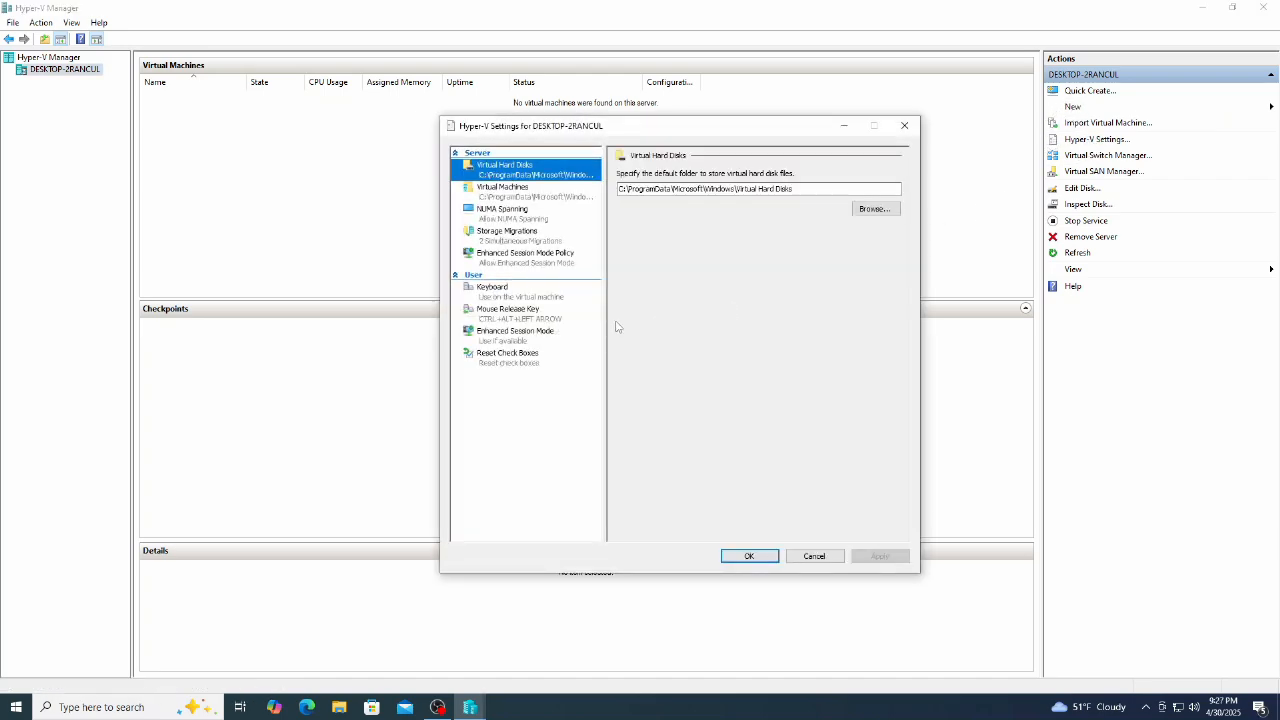
Step: Create the C:\Virtual Machines and C:\VHDs folders and make C:\VHDs the virtual hard disk folder
click(872, 209)
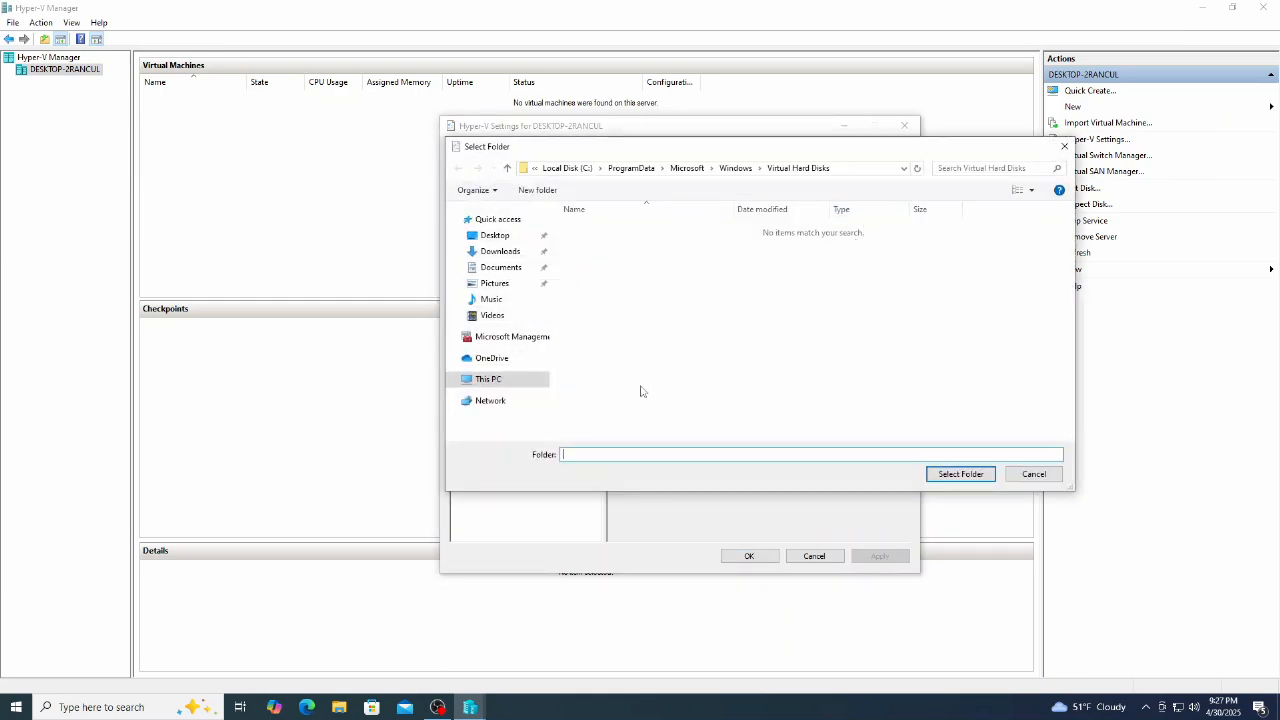
click(500, 379)
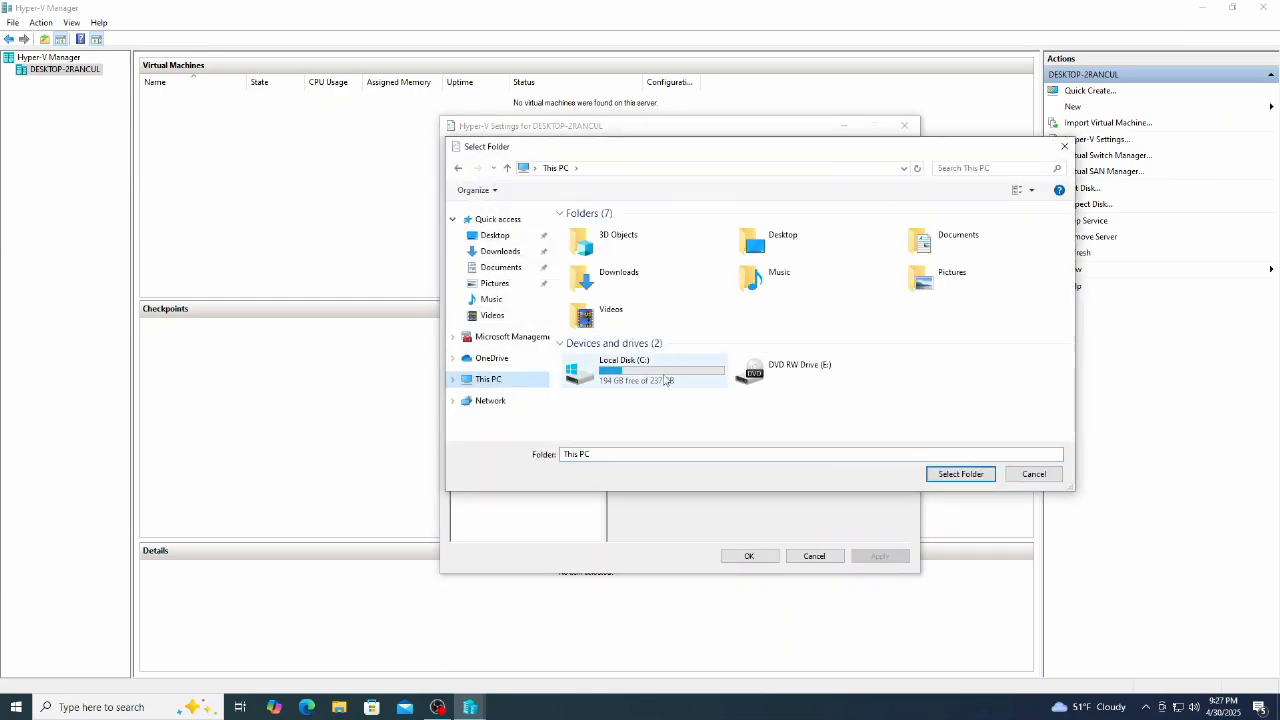
double_click(665, 380)
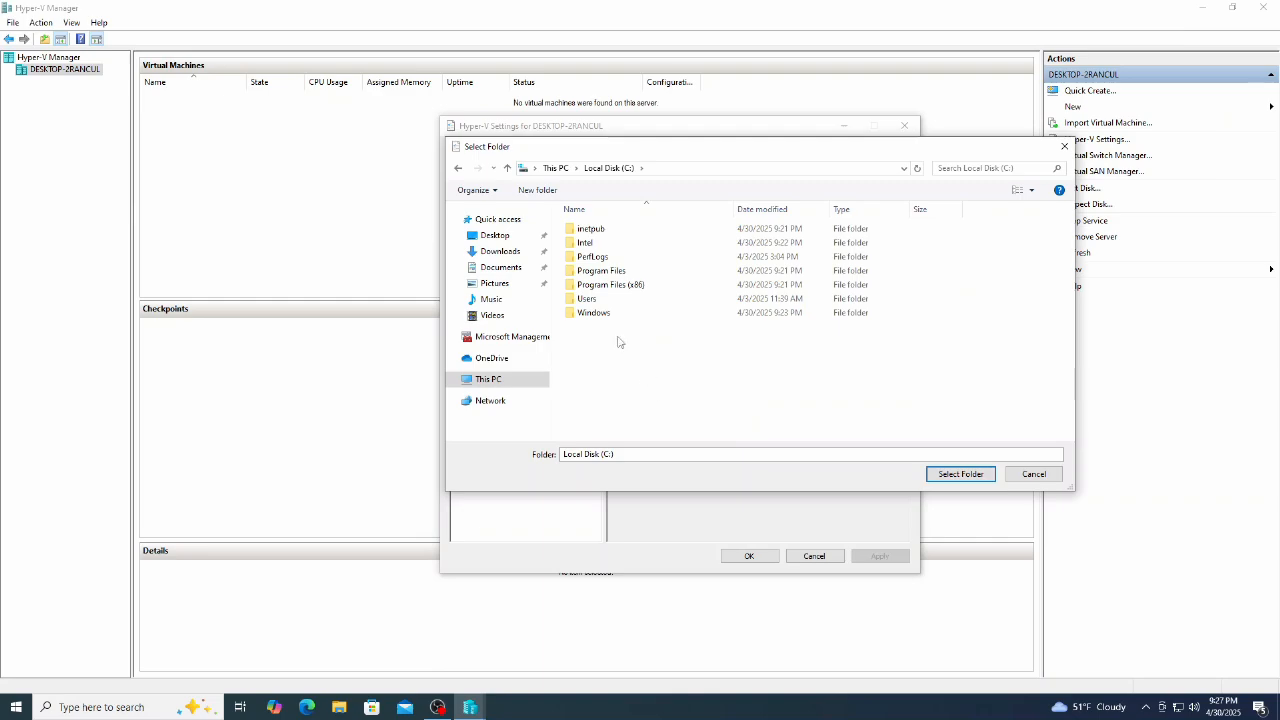
click(537, 190)
text(Vir)
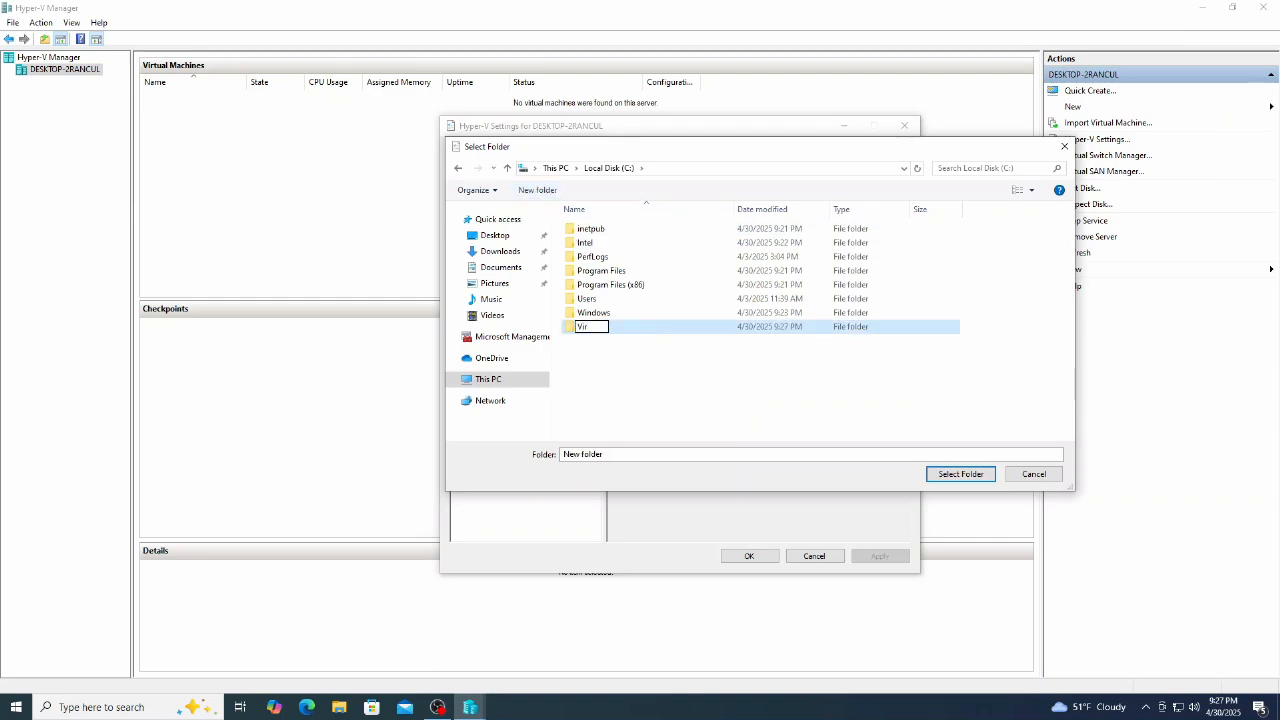
text(tual Machined)
key(Return)
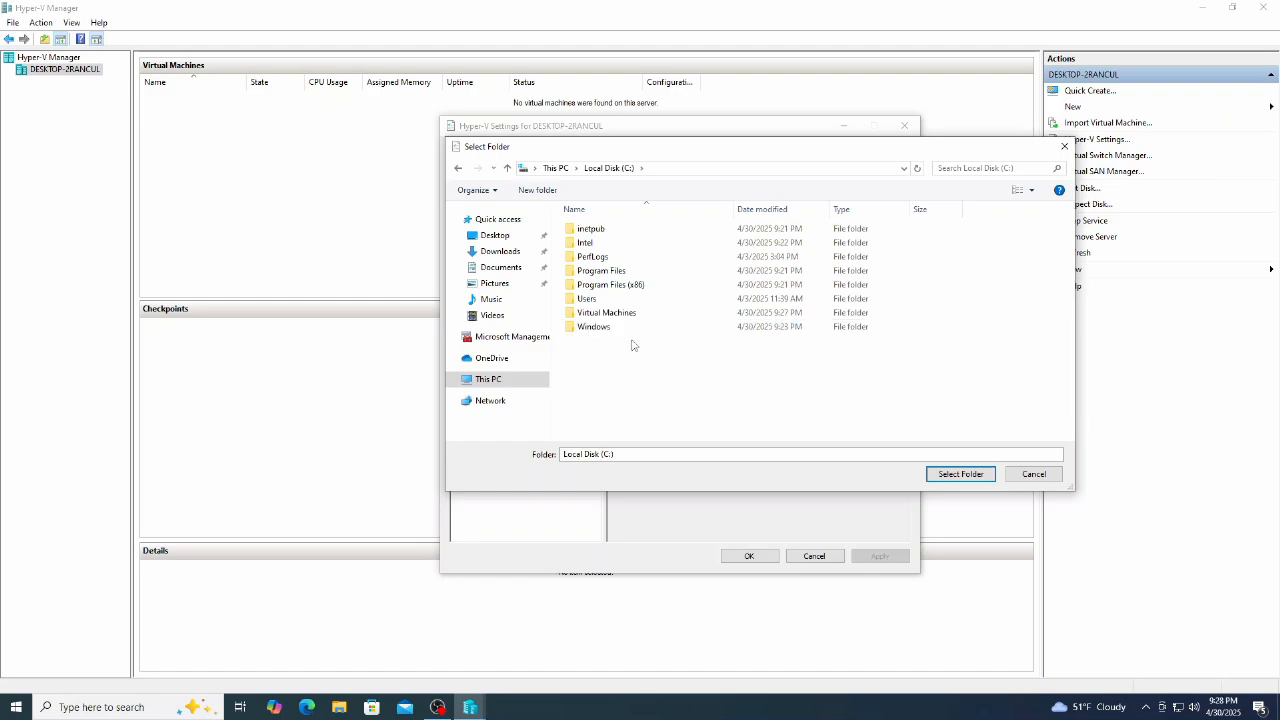
click(537, 190)
text(VHDs)
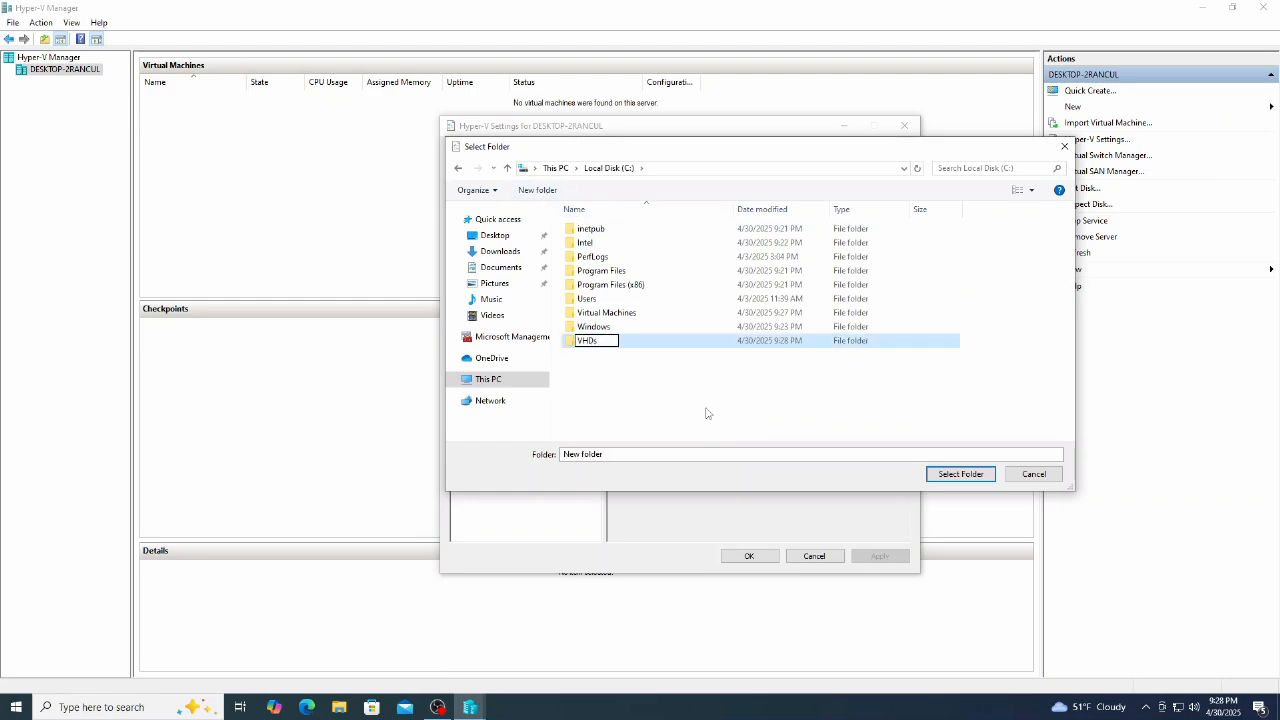
key(Return)
click(960, 474)
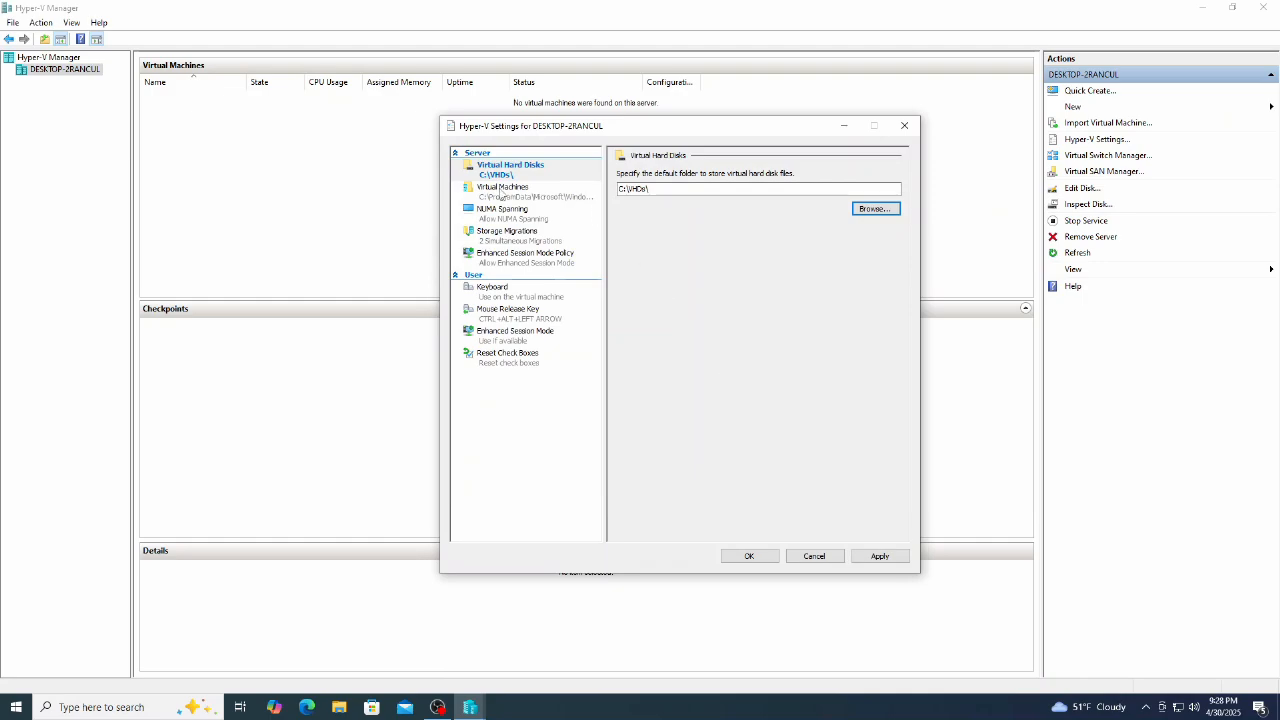
Step: Make C:\Virtual Machines the default virtual machine folder and apply the settings
click(502, 190)
click(875, 208)
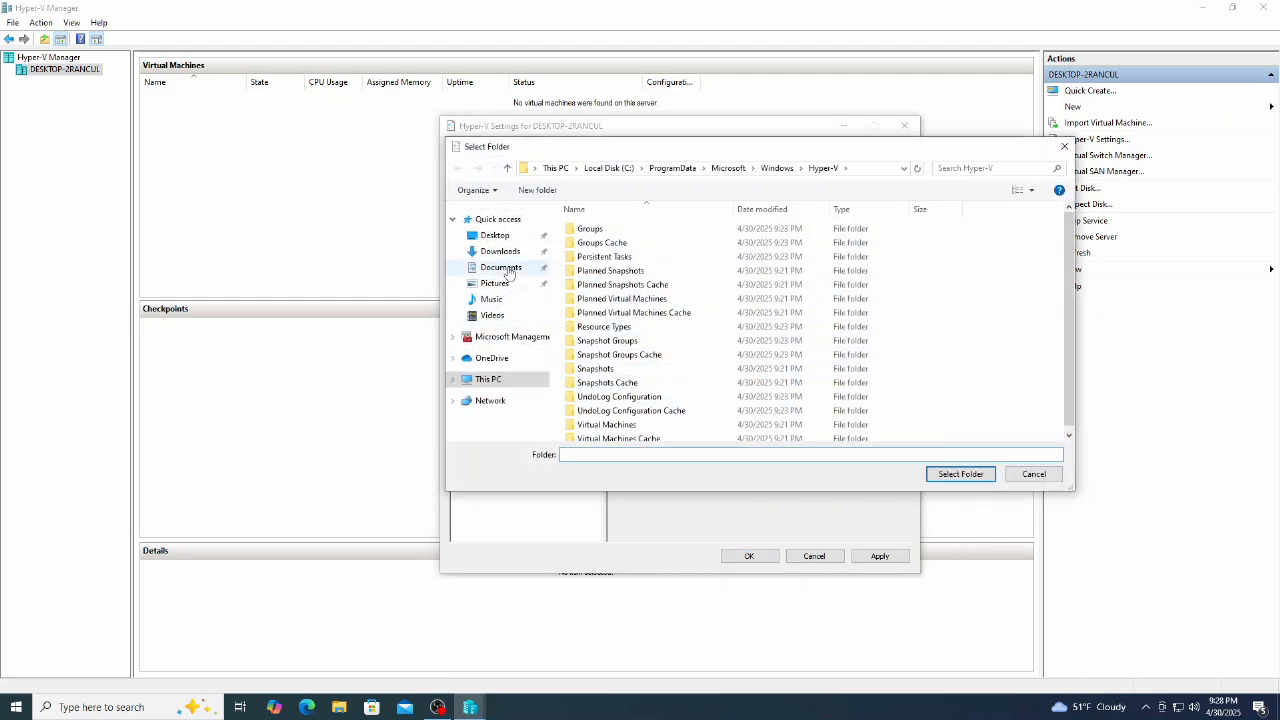
click(488, 379)
double_click(600, 370)
click(630, 327)
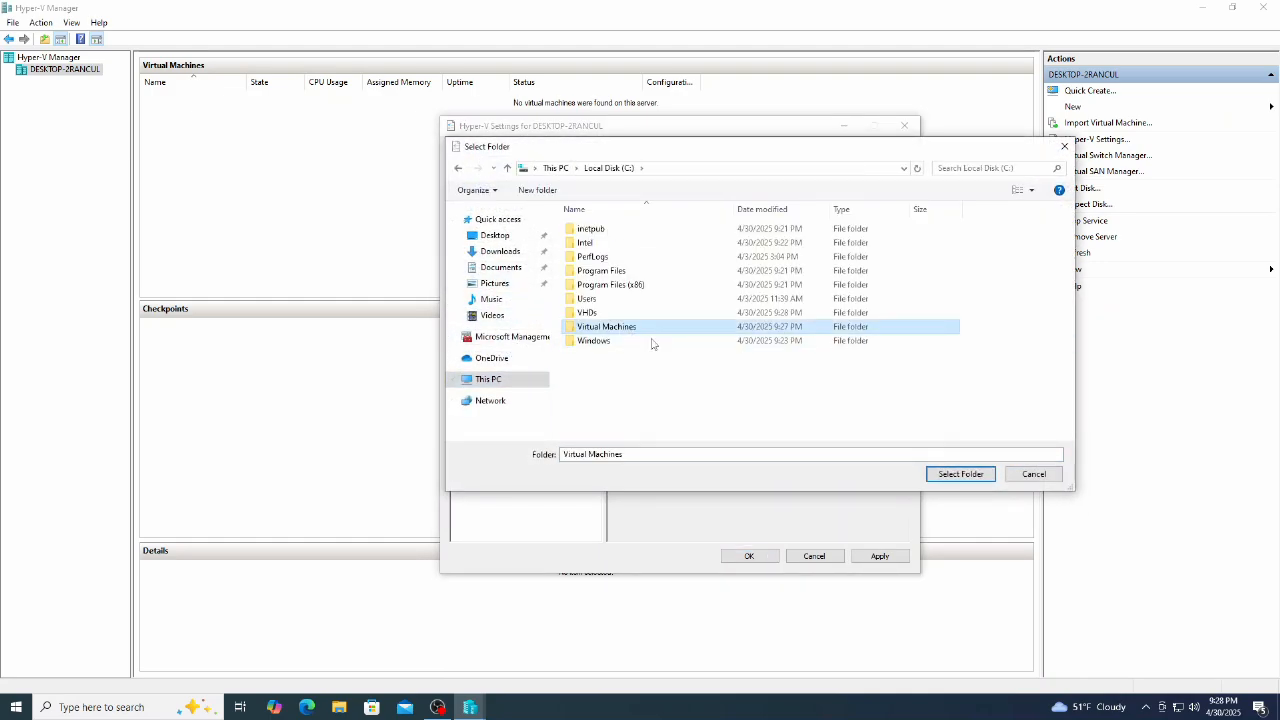
click(962, 474)
click(882, 556)
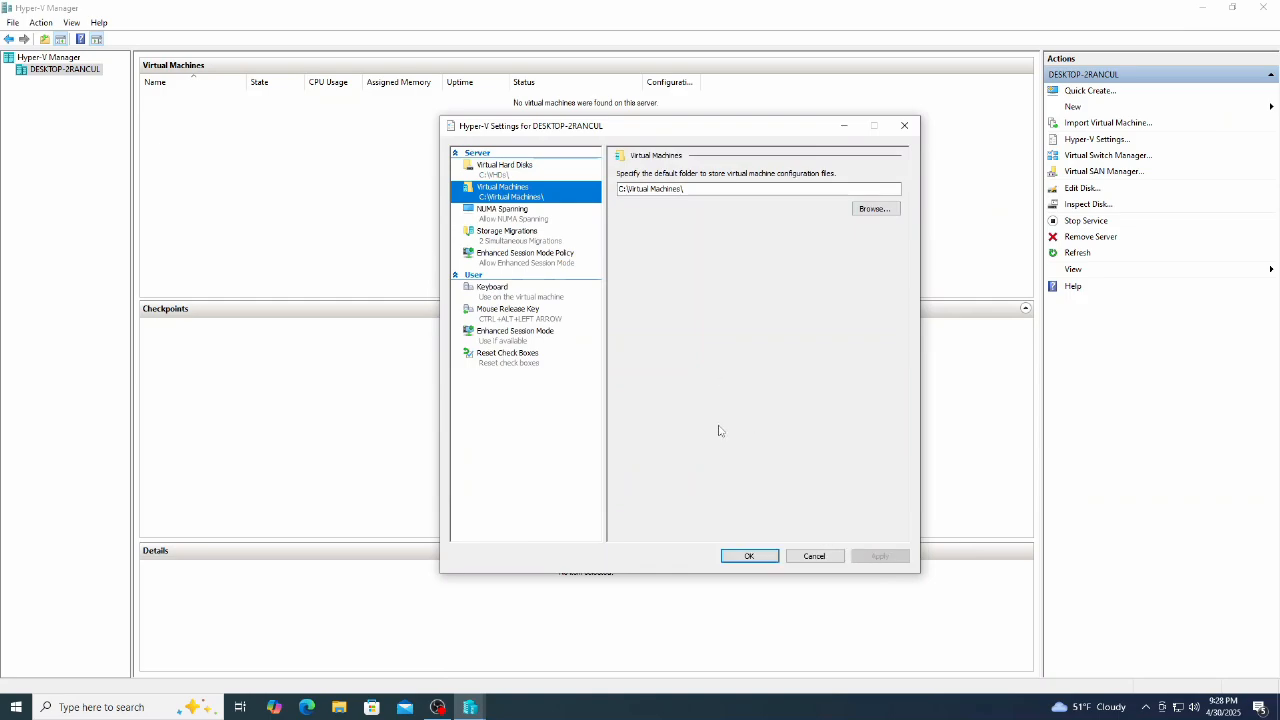
click(756, 557)
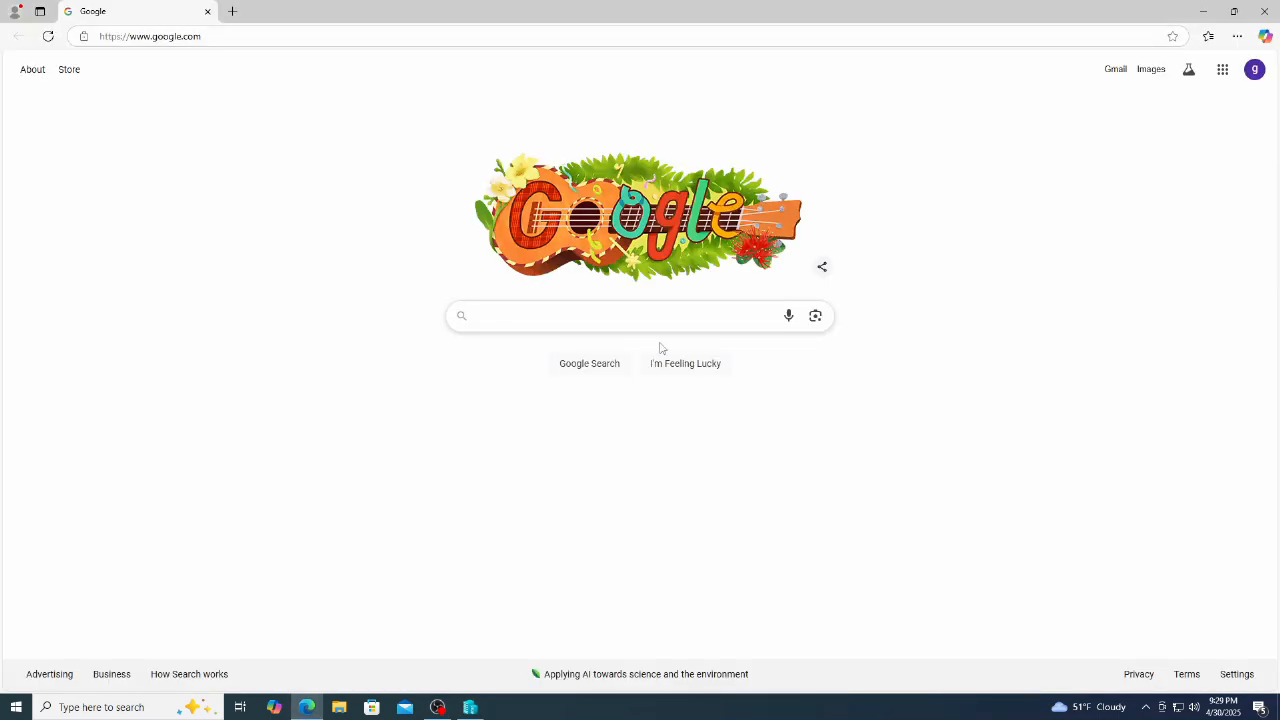
Step: Search 'microsoft evaluation center' and open the Windows 10 Enterprise ISO registration form
text(mi)
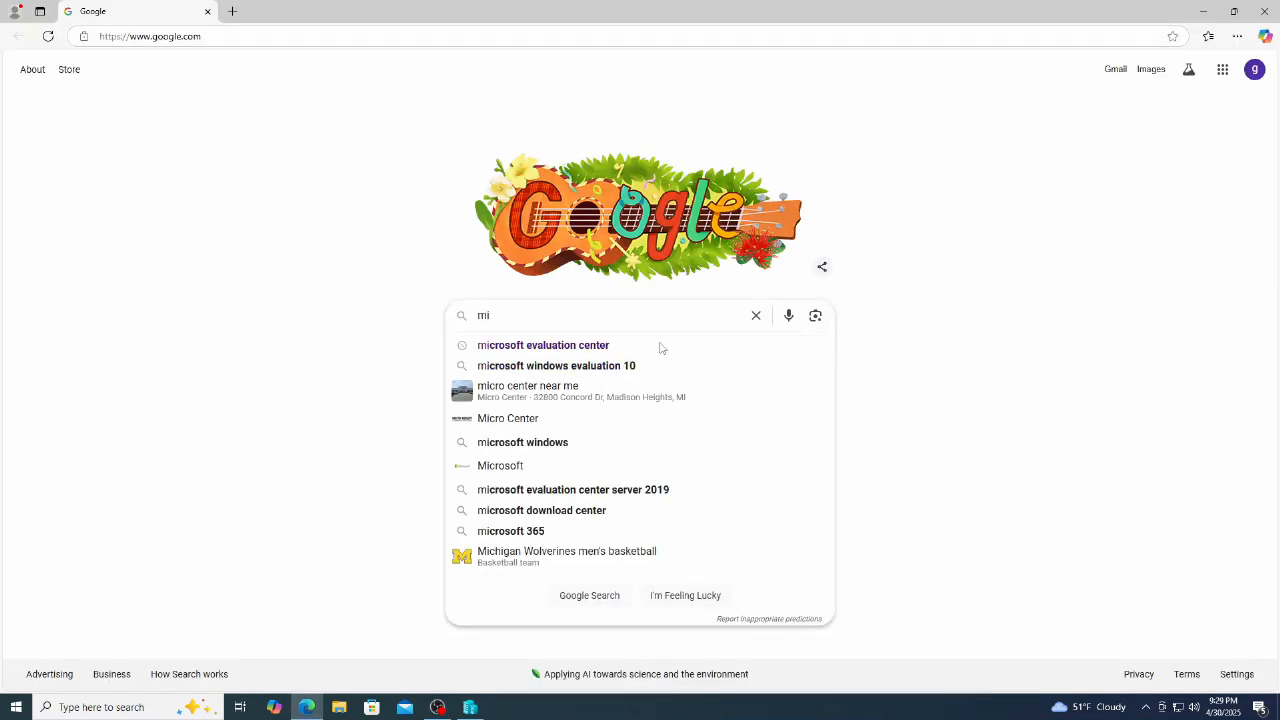
text(crosoft evaluation center)
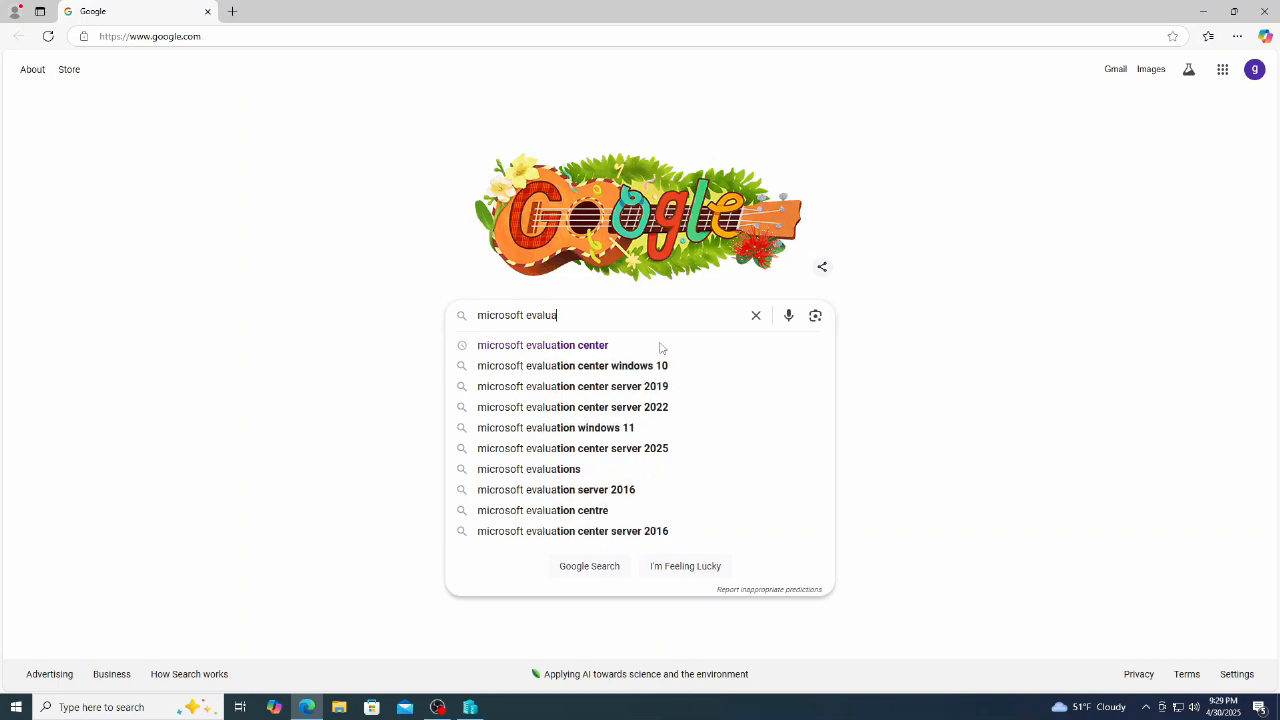
key(Return)
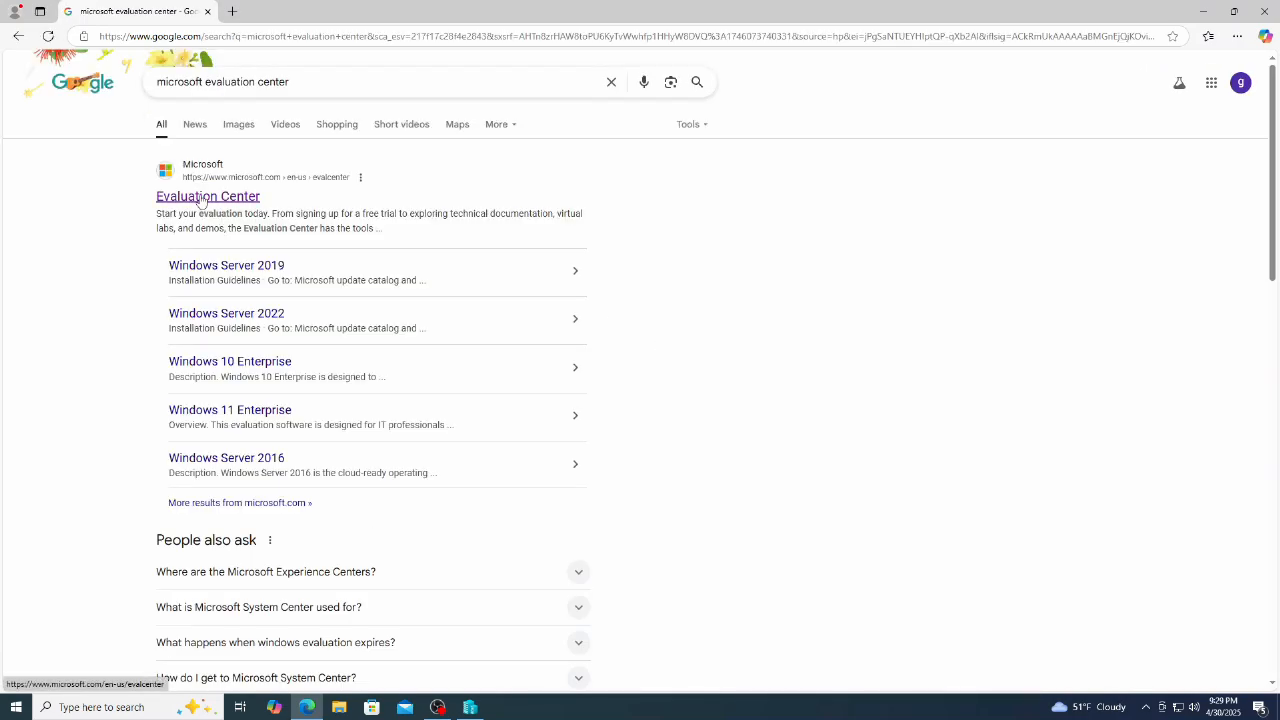
click(210, 202)
click(374, 70)
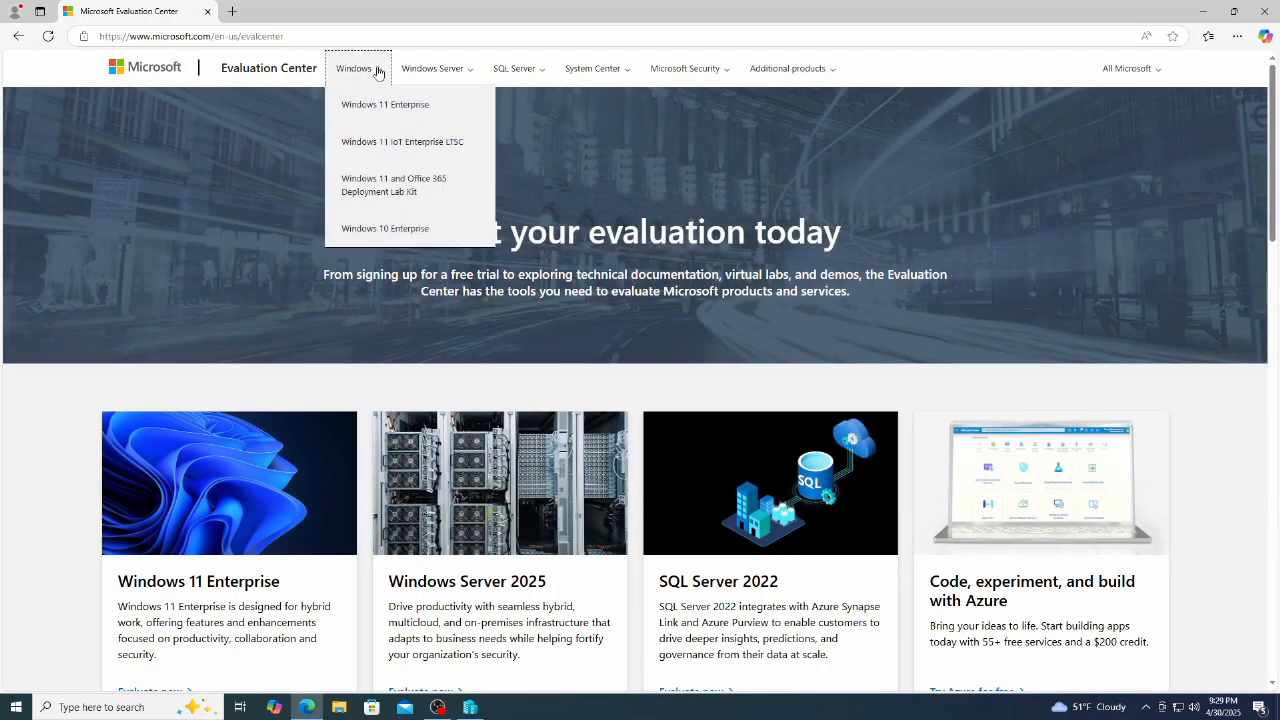
click(475, 72)
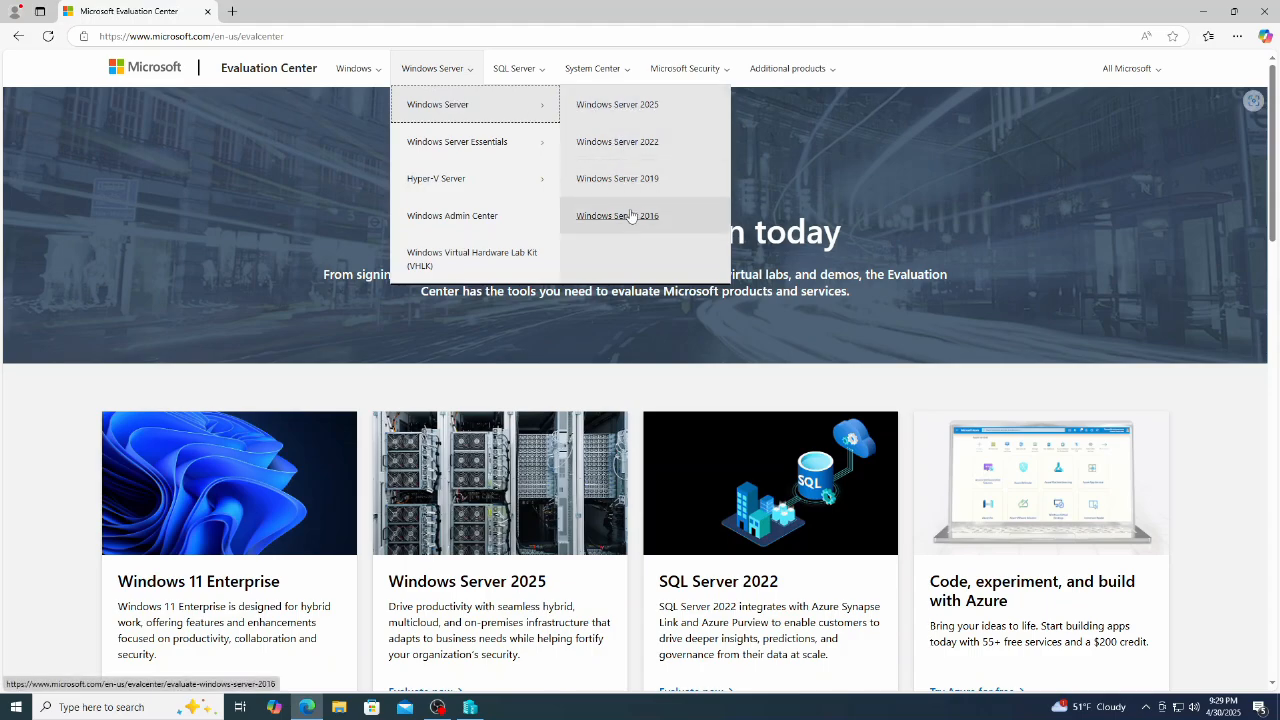
click(379, 74)
click(379, 74)
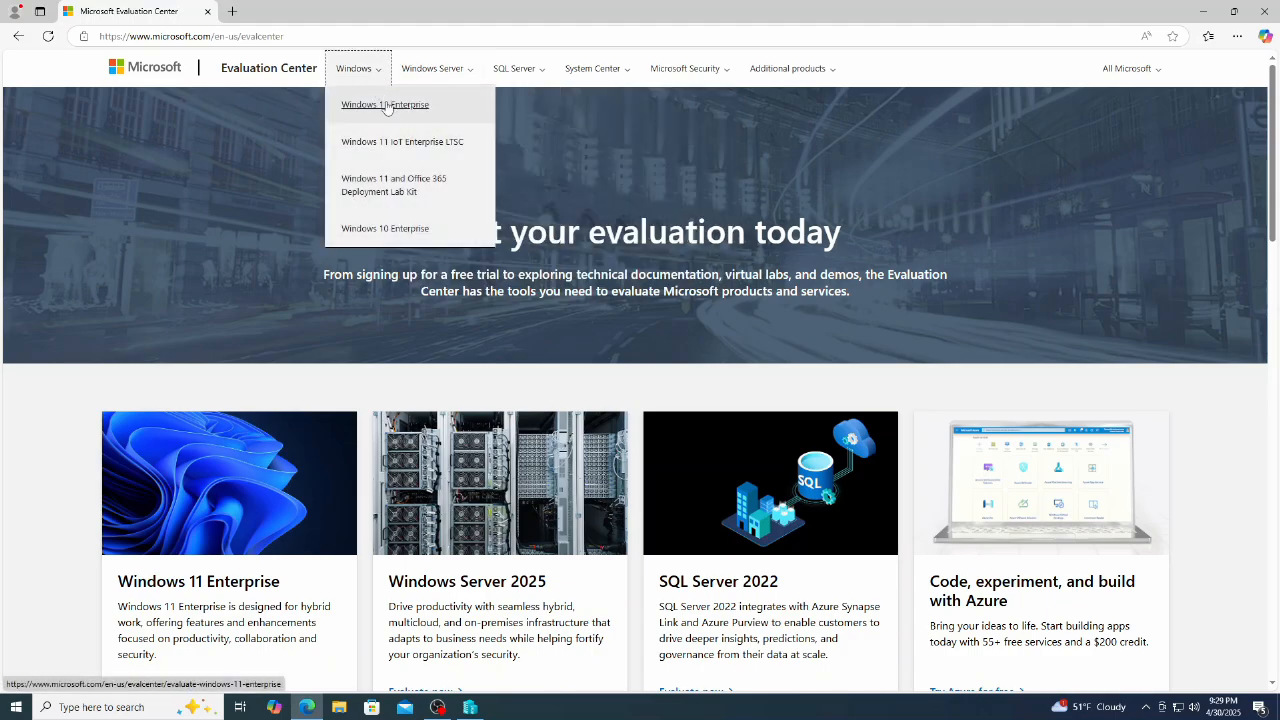
click(400, 224)
click(177, 413)
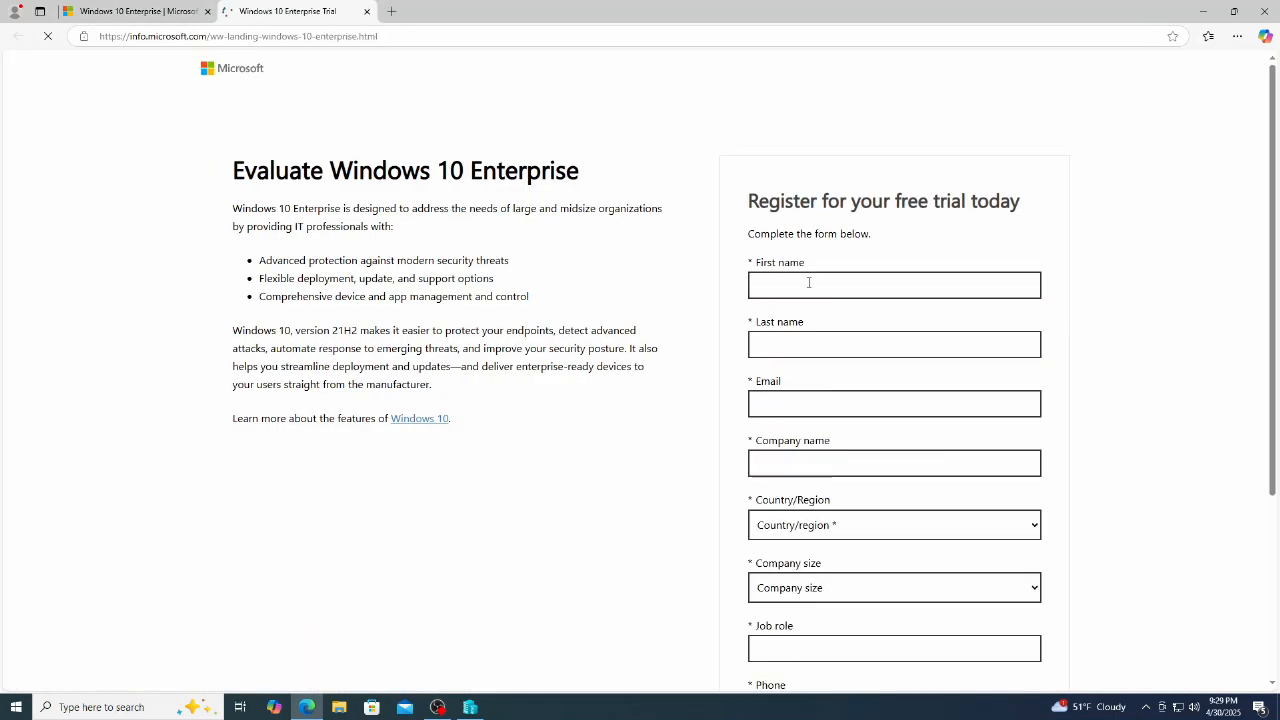
Step: Fill in the form's first name, last name, e-mail address and company name
click(809, 284)
key(Tab)
key(Tab)
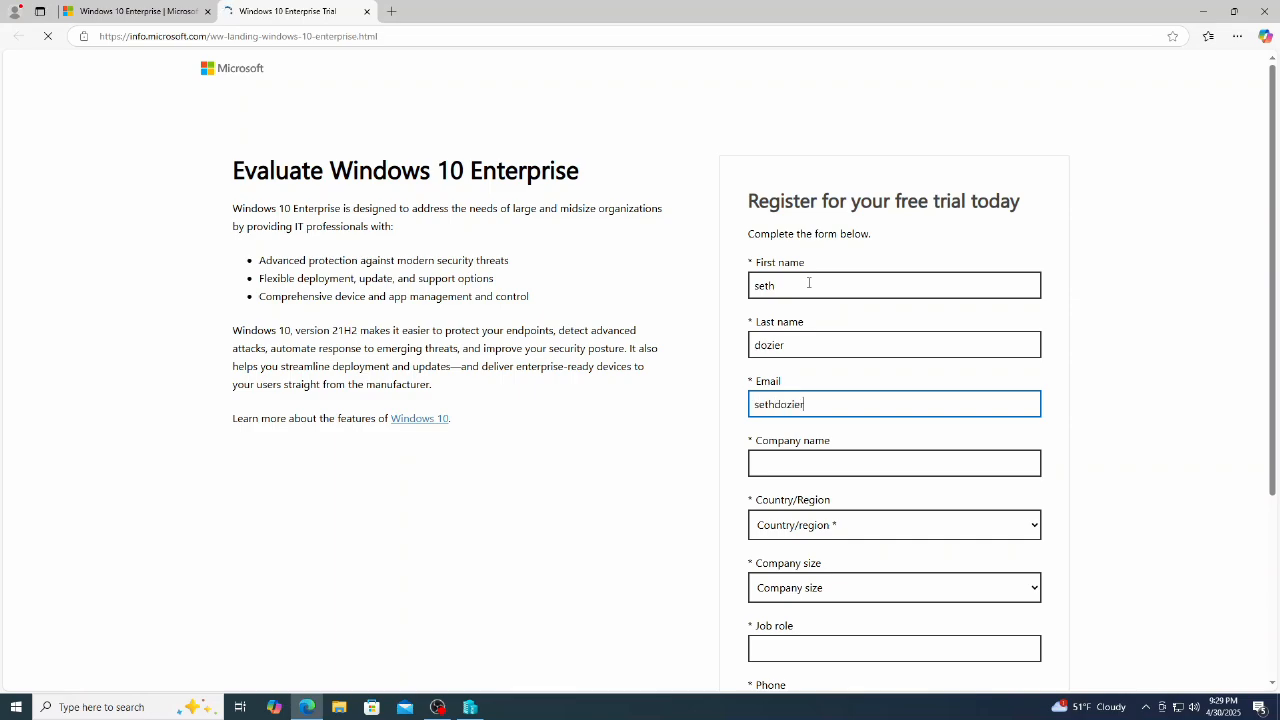
key(Tab)
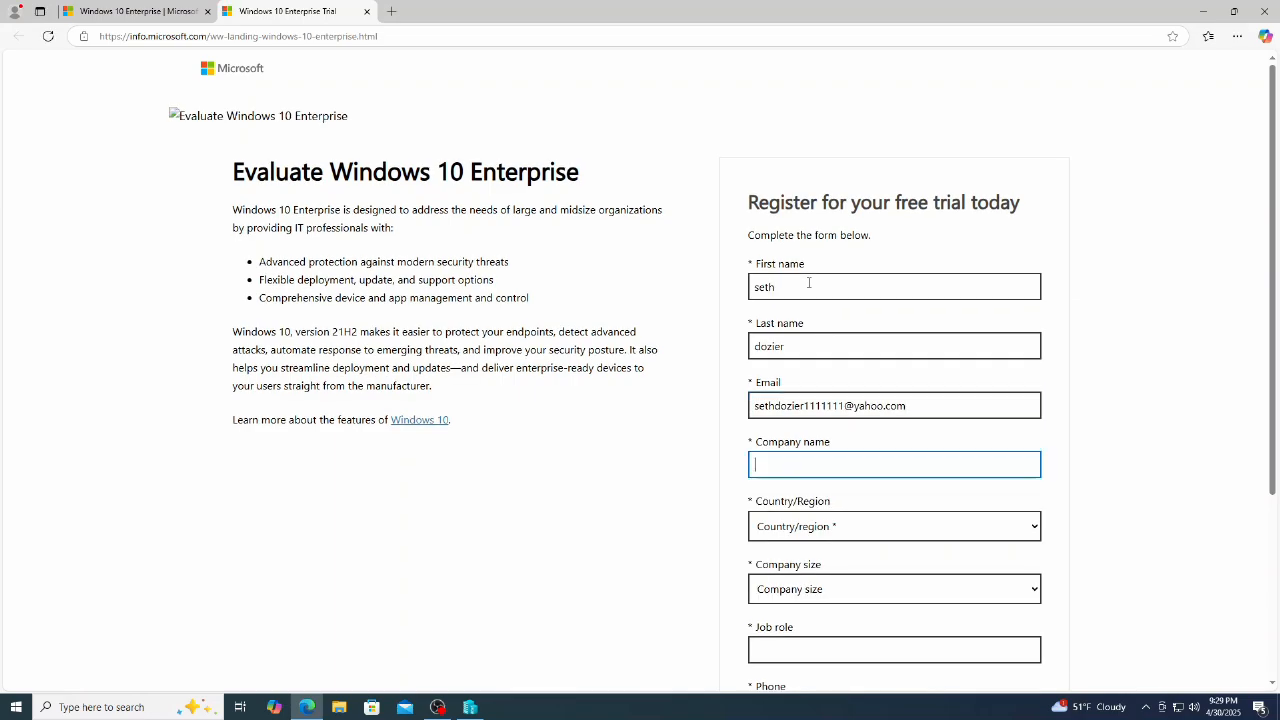
text(dozierenterpriserental)
key(Tab)
Step: Set country to United States, company size to 1, and job role to president
click(1036, 532)
text(un)
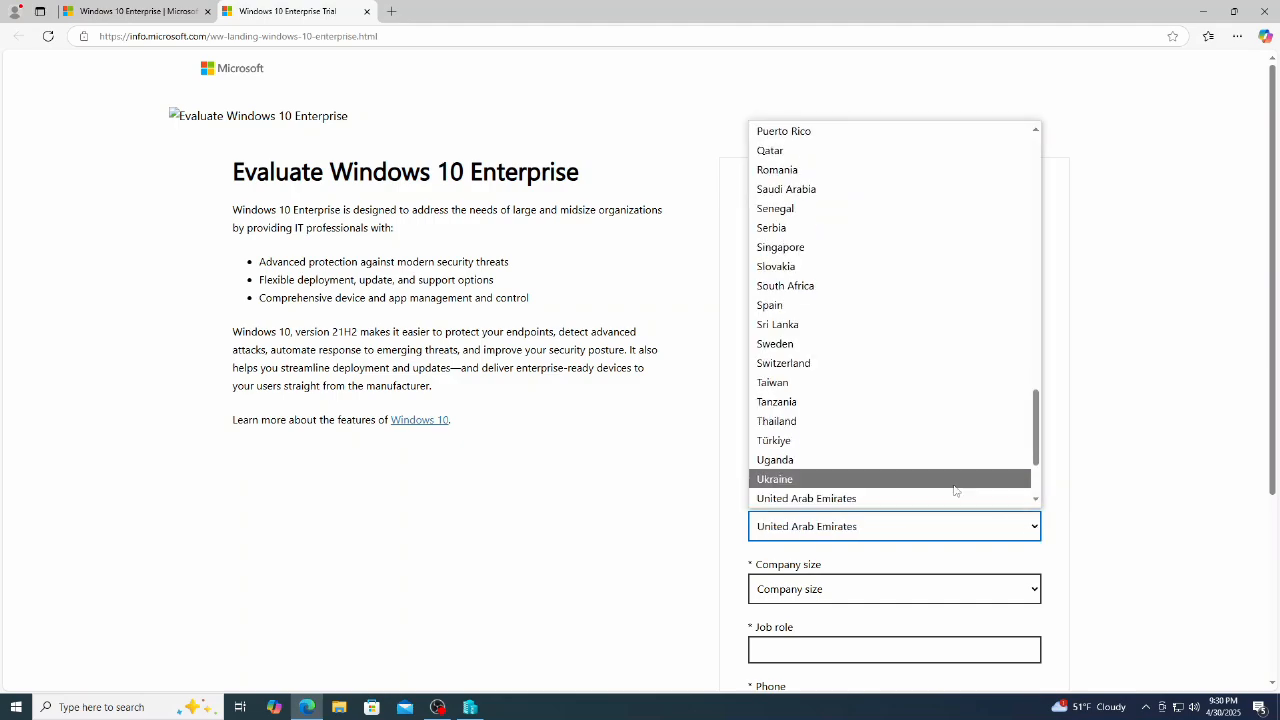
scroll(957, 489, down, 1)
click(955, 425)
click(953, 586)
click(780, 426)
scroll(827, 517, down, 1)
click(827, 517)
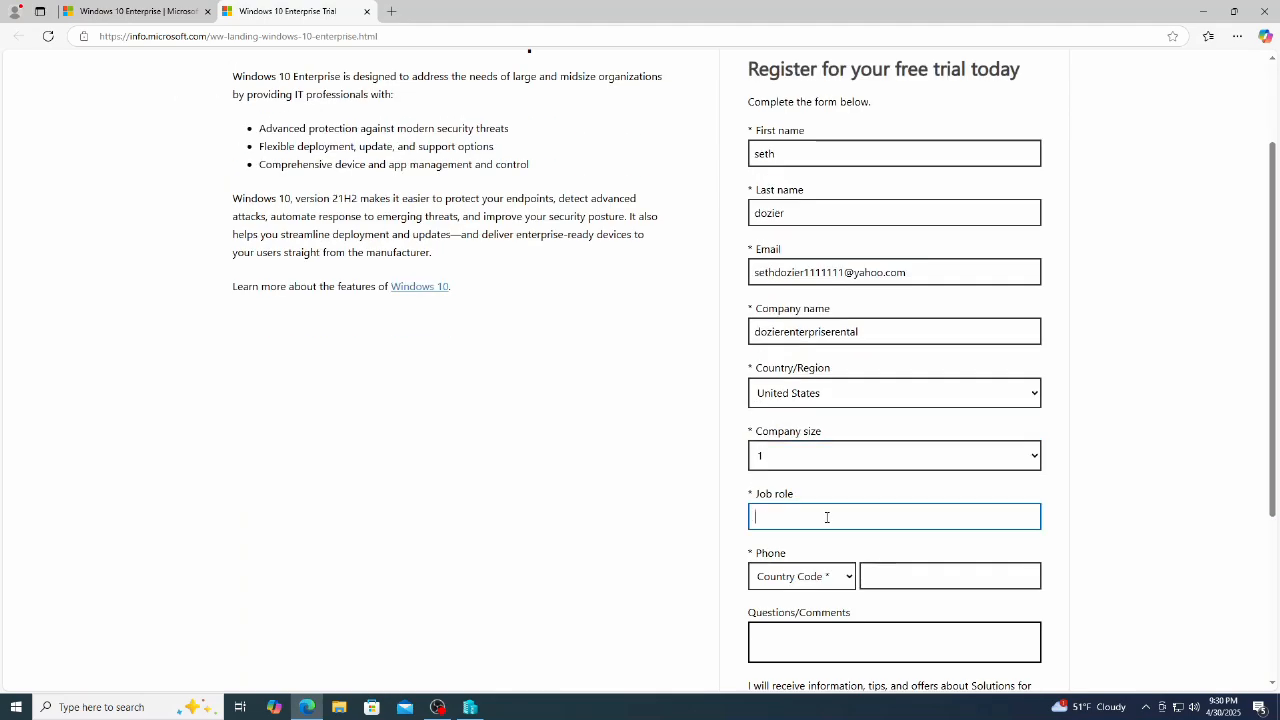
text(president)
Step: Enter a United States (+1) phone number, submit, and download the 64-bit English (US) ISO
click(849, 582)
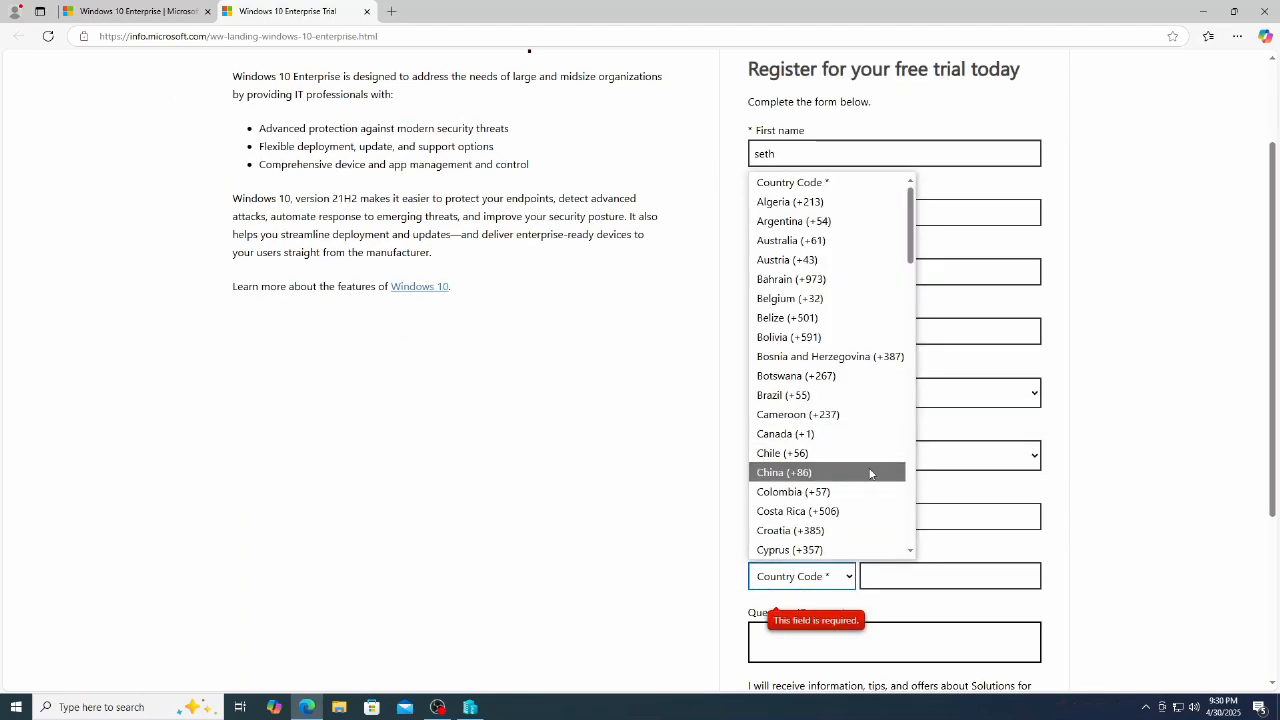
text(un)
scroll(871, 473, down, 2)
click(860, 397)
click(884, 580)
text(555)
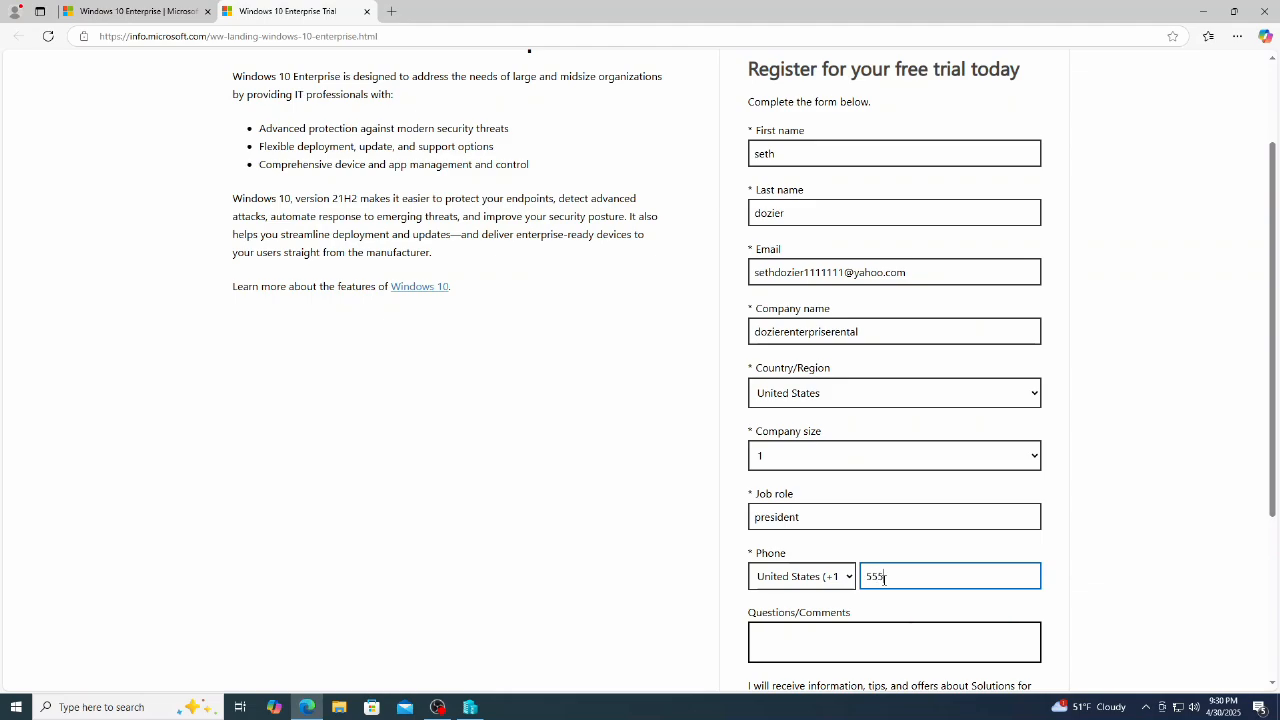
text(-177-4454)
scroll(884, 580, down, 3)
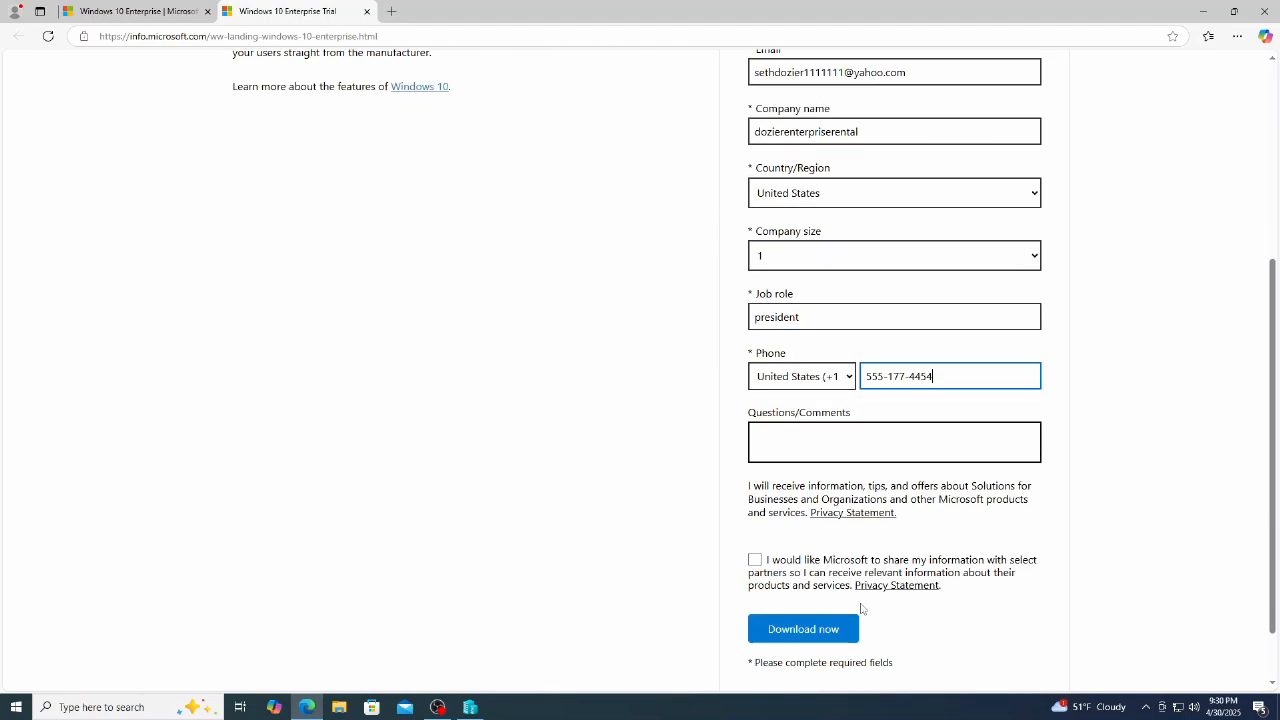
click(818, 566)
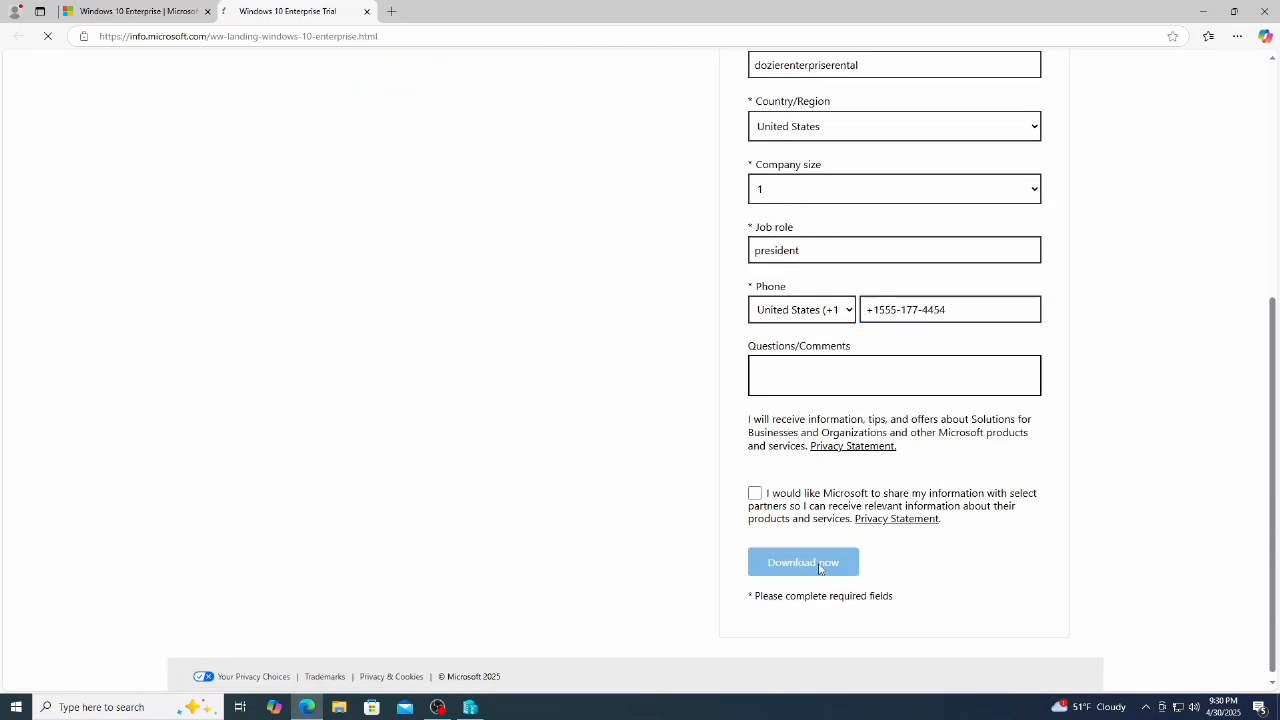
click(390, 326)
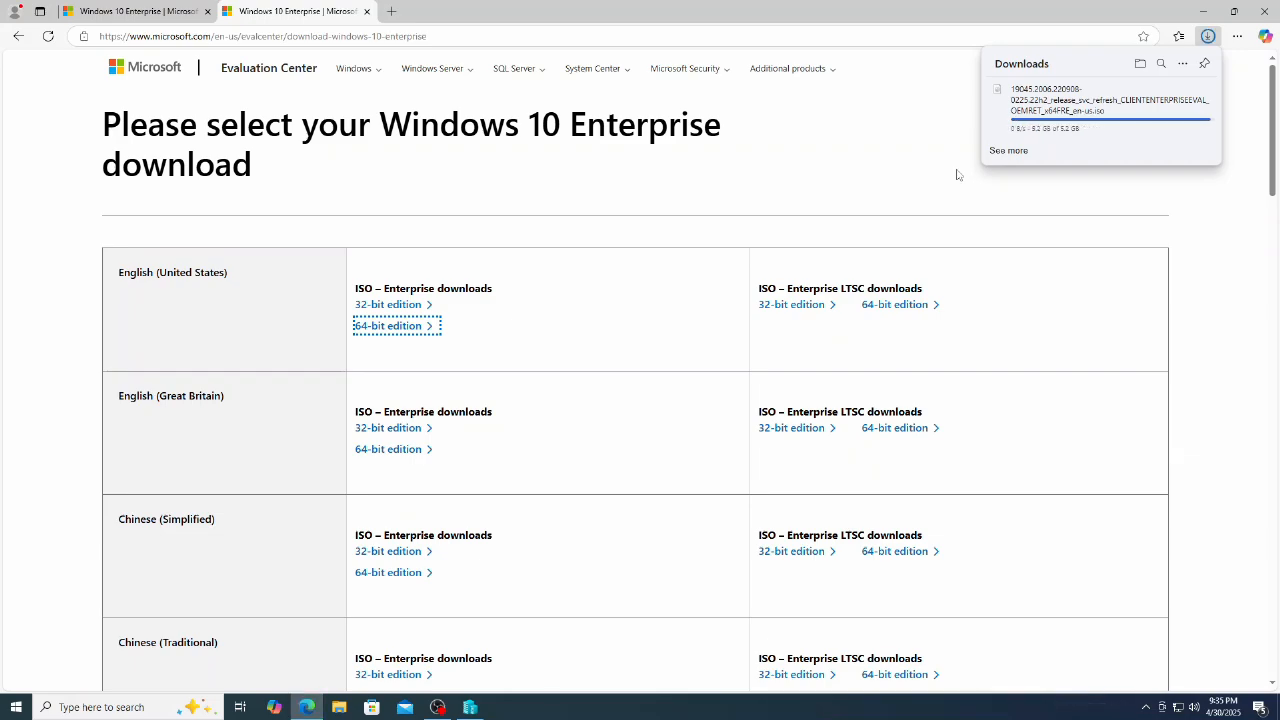
Step: Copy the downloaded ISO from Downloads and create a new ISOs folder on C:
click(340, 710)
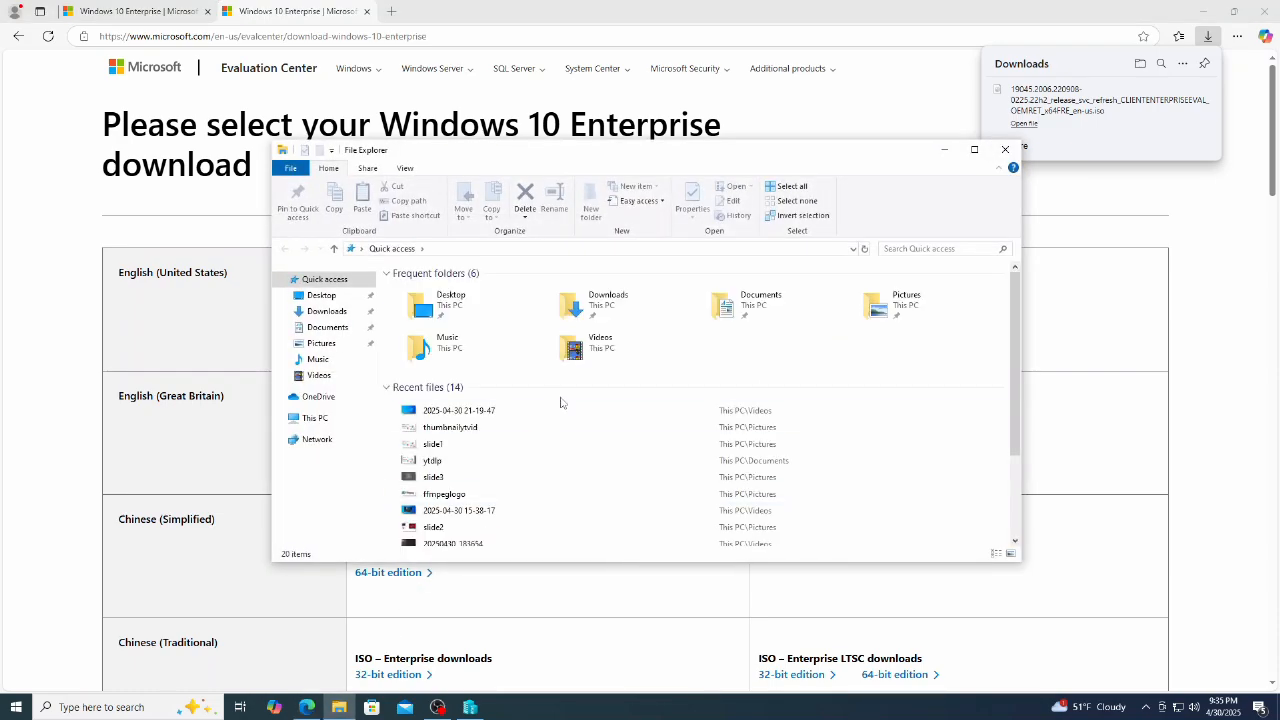
click(326, 311)
right_click(438, 310)
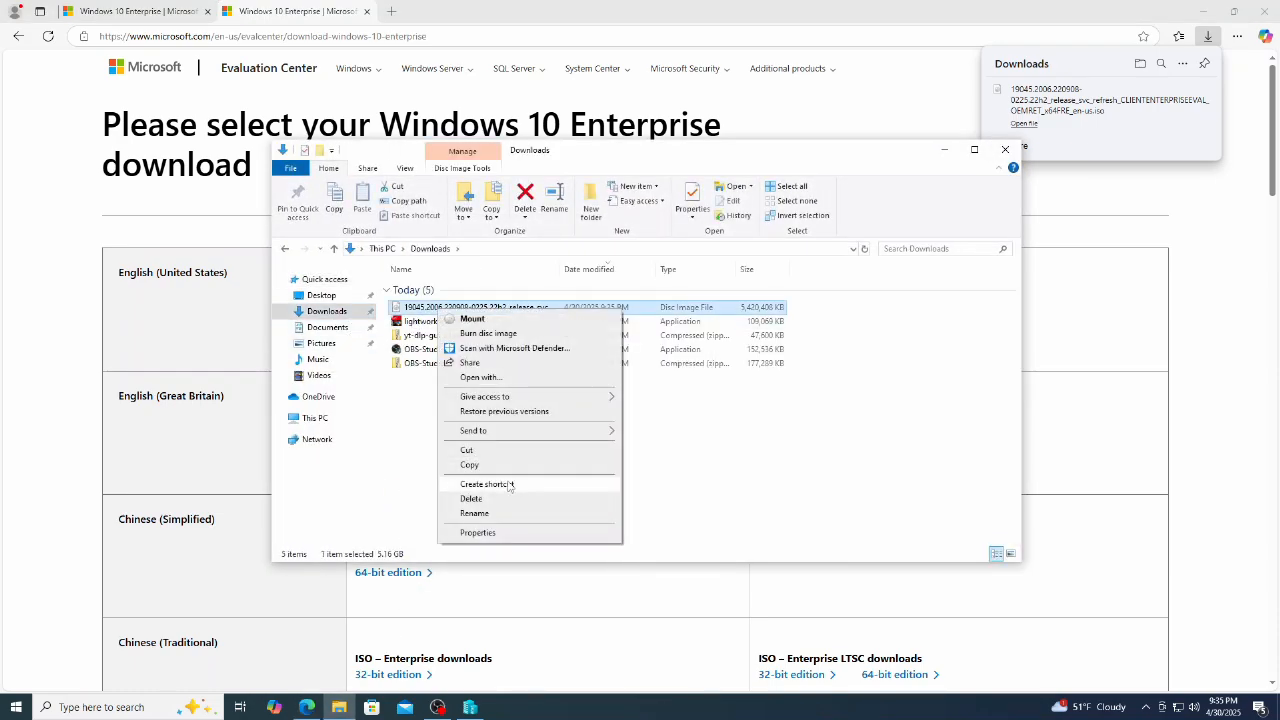
click(505, 452)
click(315, 418)
double_click(450, 432)
key(ctrl+shift+n)
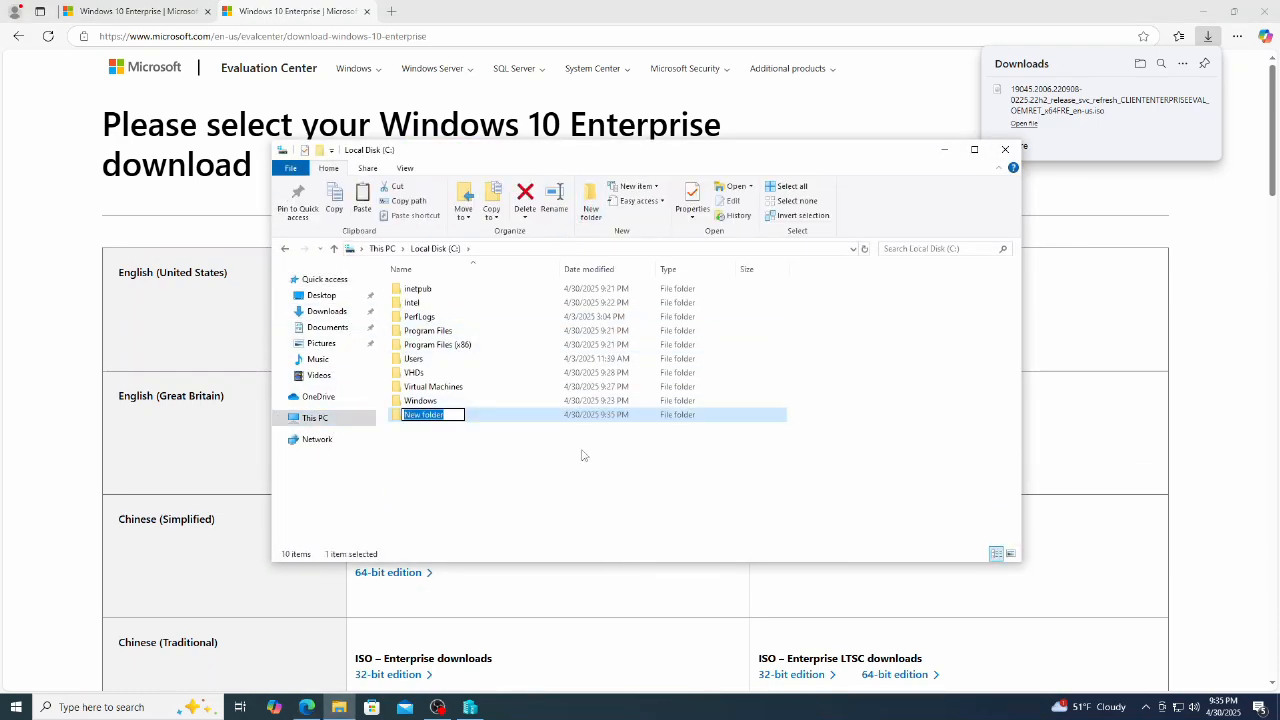
text(ISOs)
key(Return)
key(Return)
Step: Paste the ISO into C:\ISOs and rename it windows10enterprise
right_click(441, 327)
click(471, 418)
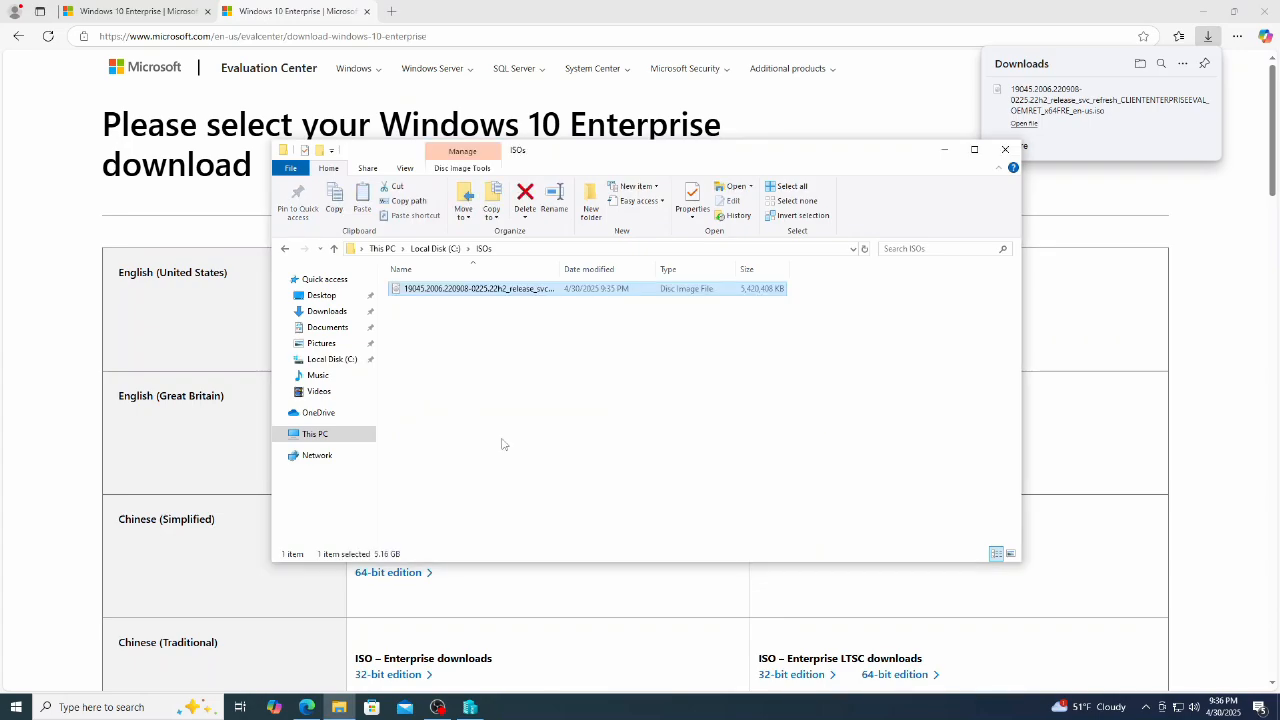
key(F2)
text(windows10enterprise)
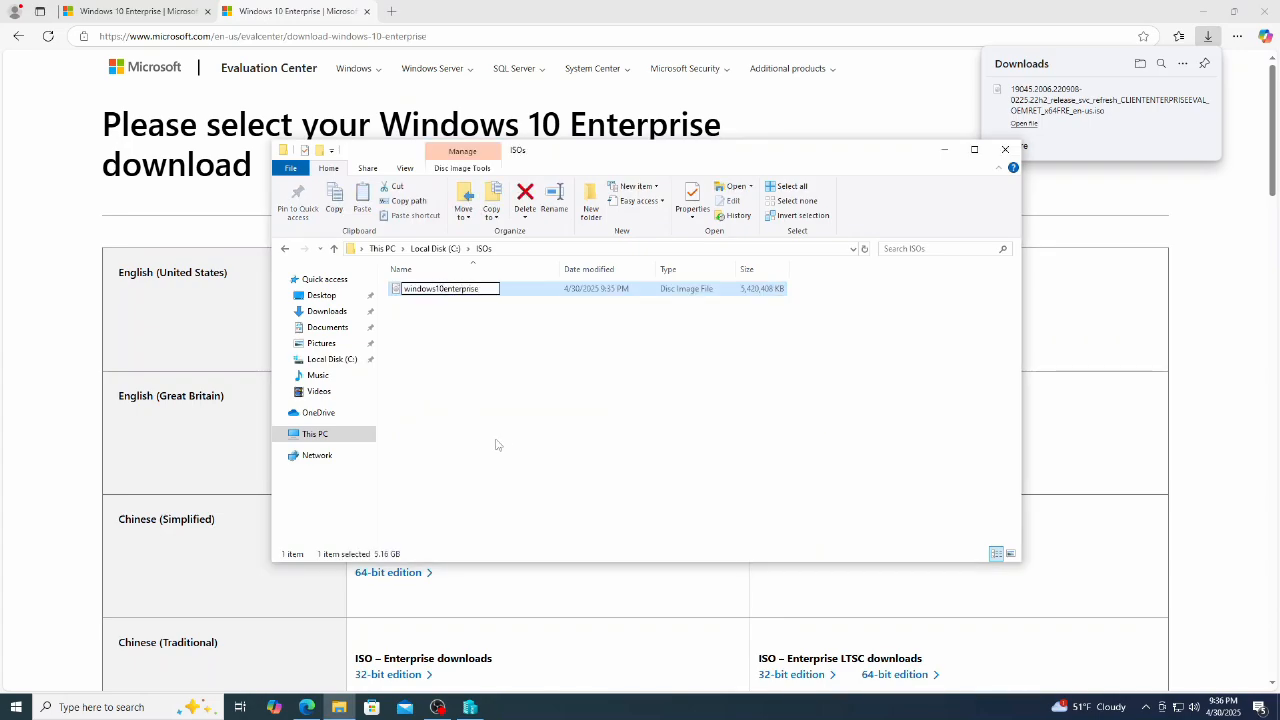
key(Return)
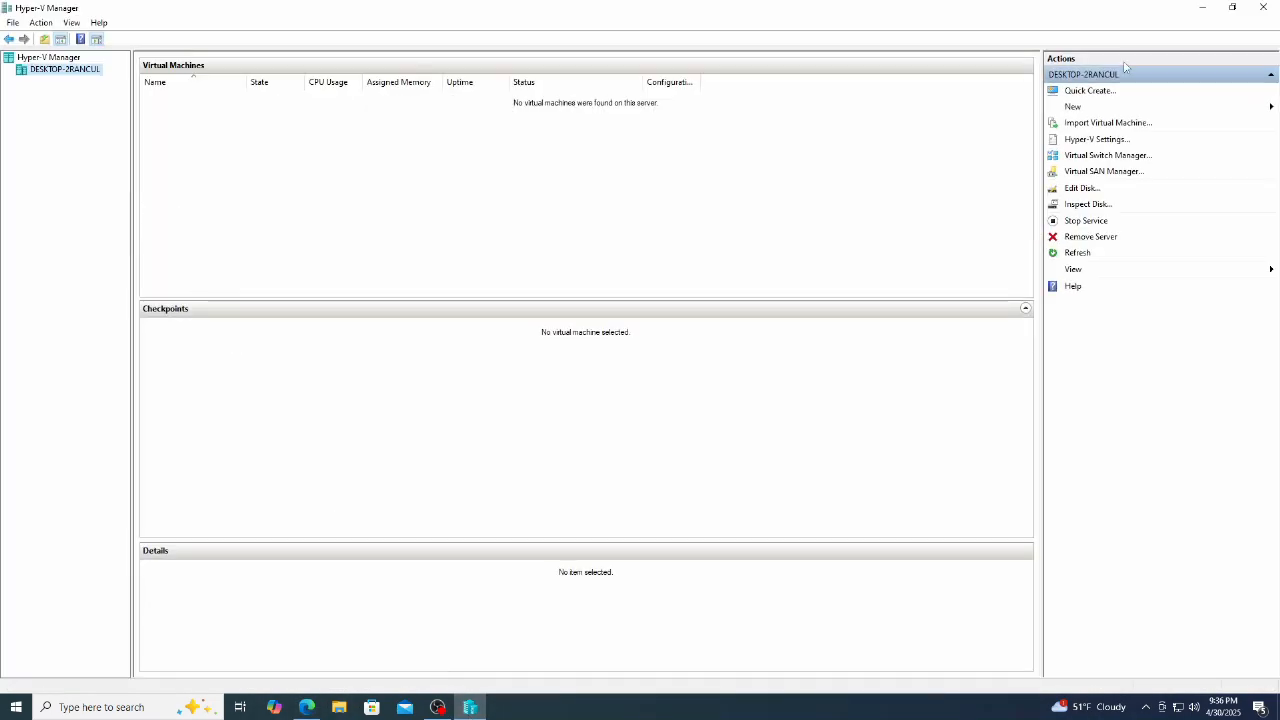
click(1073, 106)
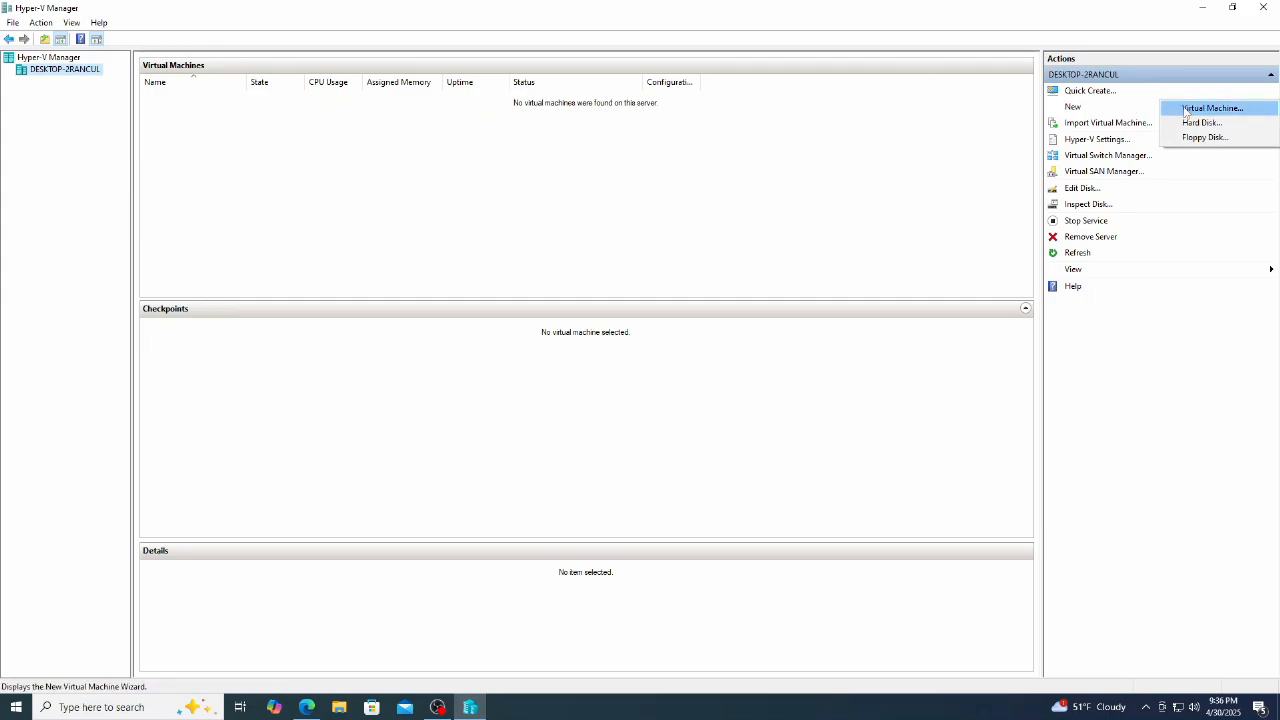
Step: Start a new VM named windows10enterprisetest: Generation 2, 2048 MB memory, Default Switch
click(1190, 108)
click(710, 503)
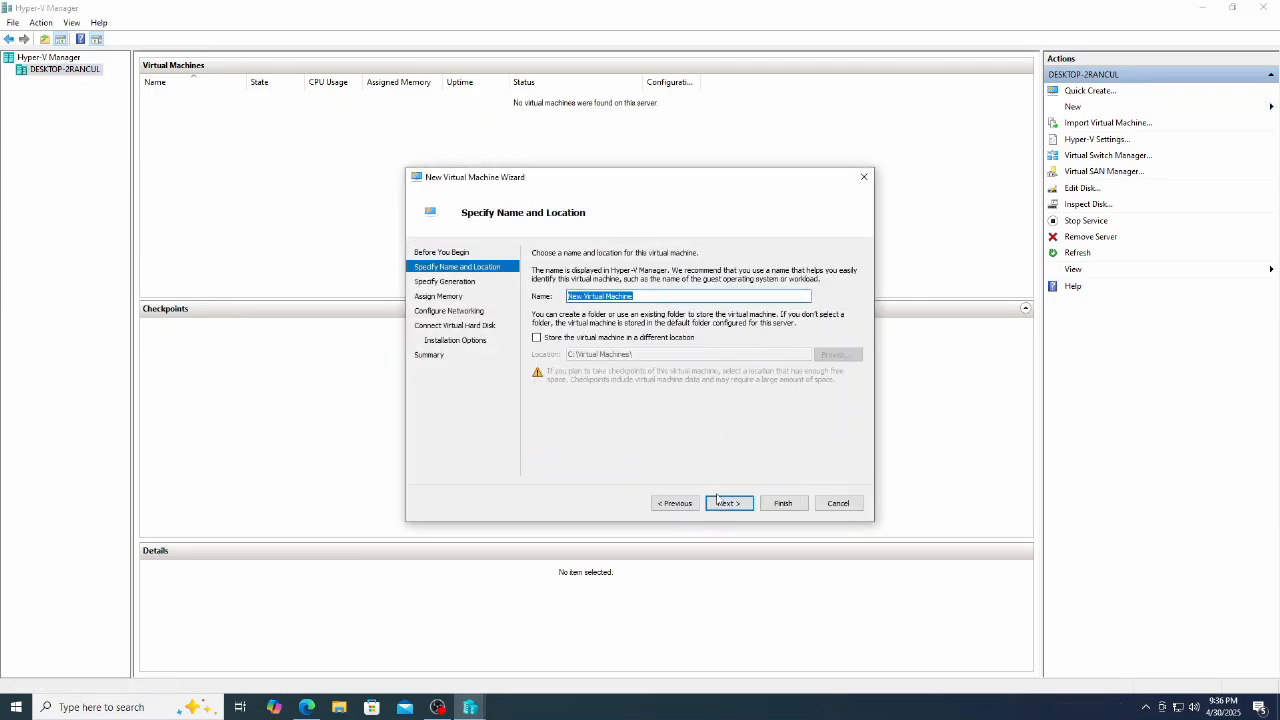
text(windows10enterprisetest)
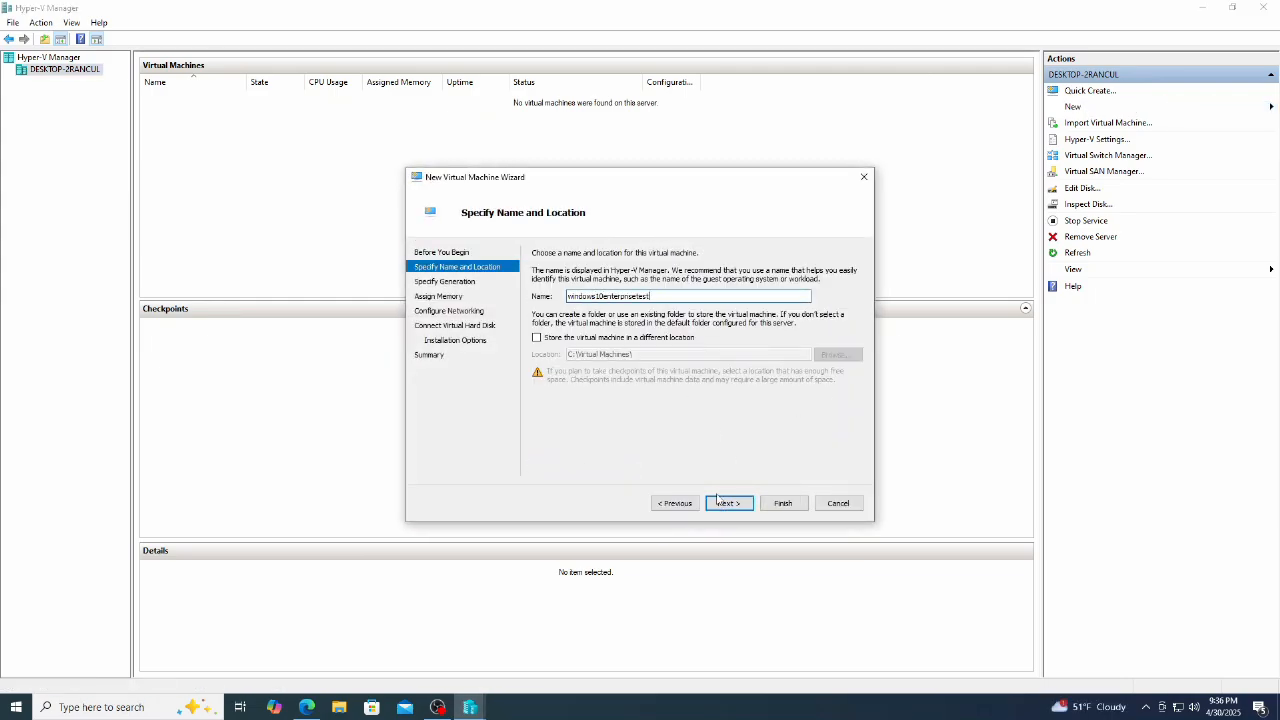
click(724, 503)
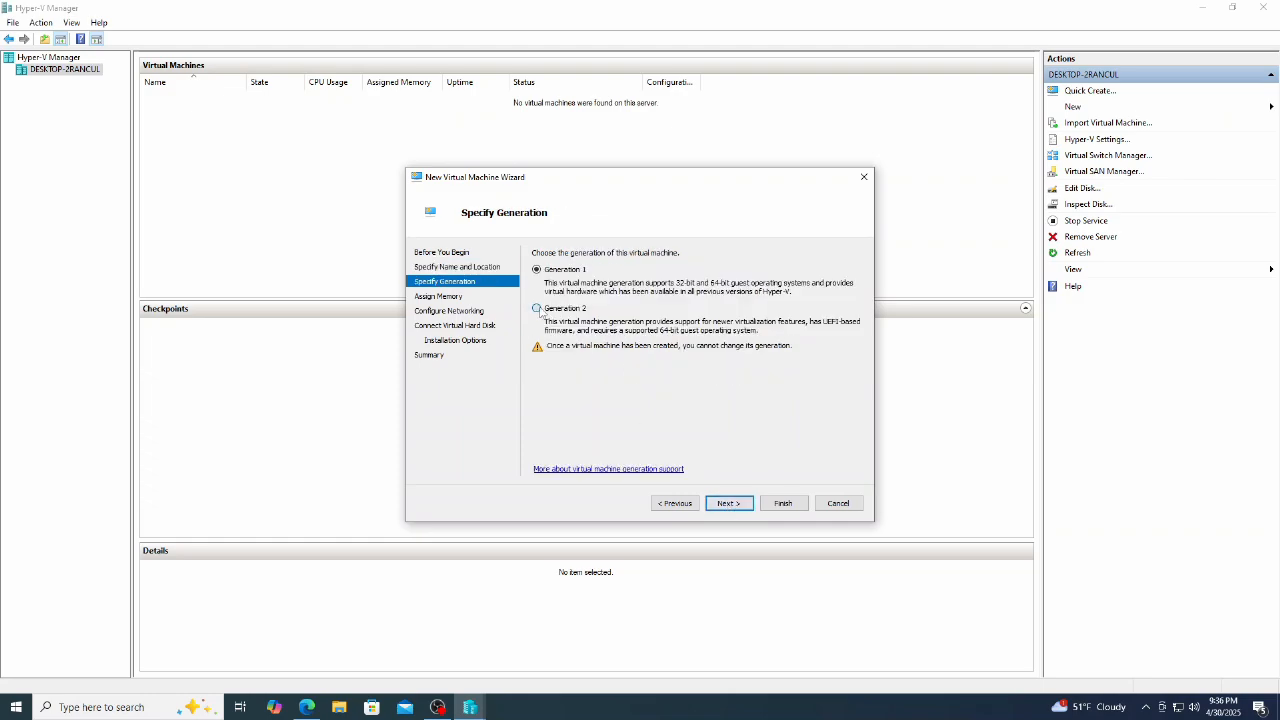
click(734, 504)
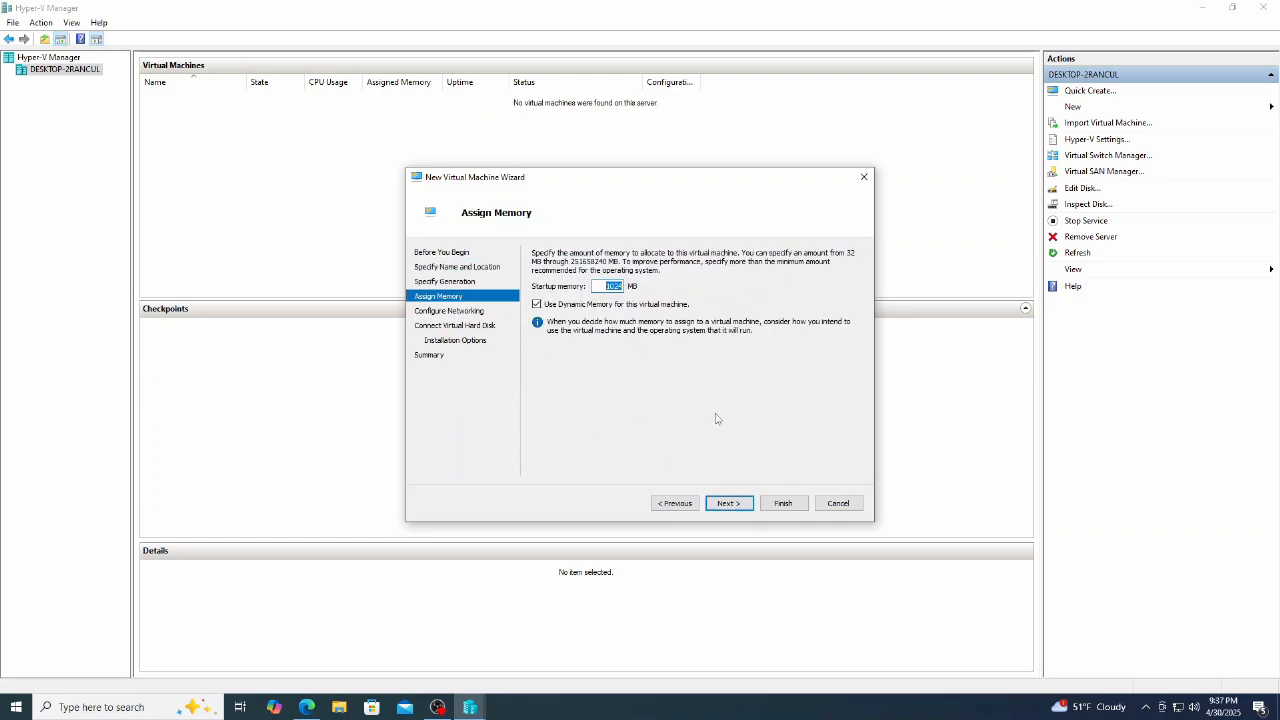
text(2048)
click(743, 508)
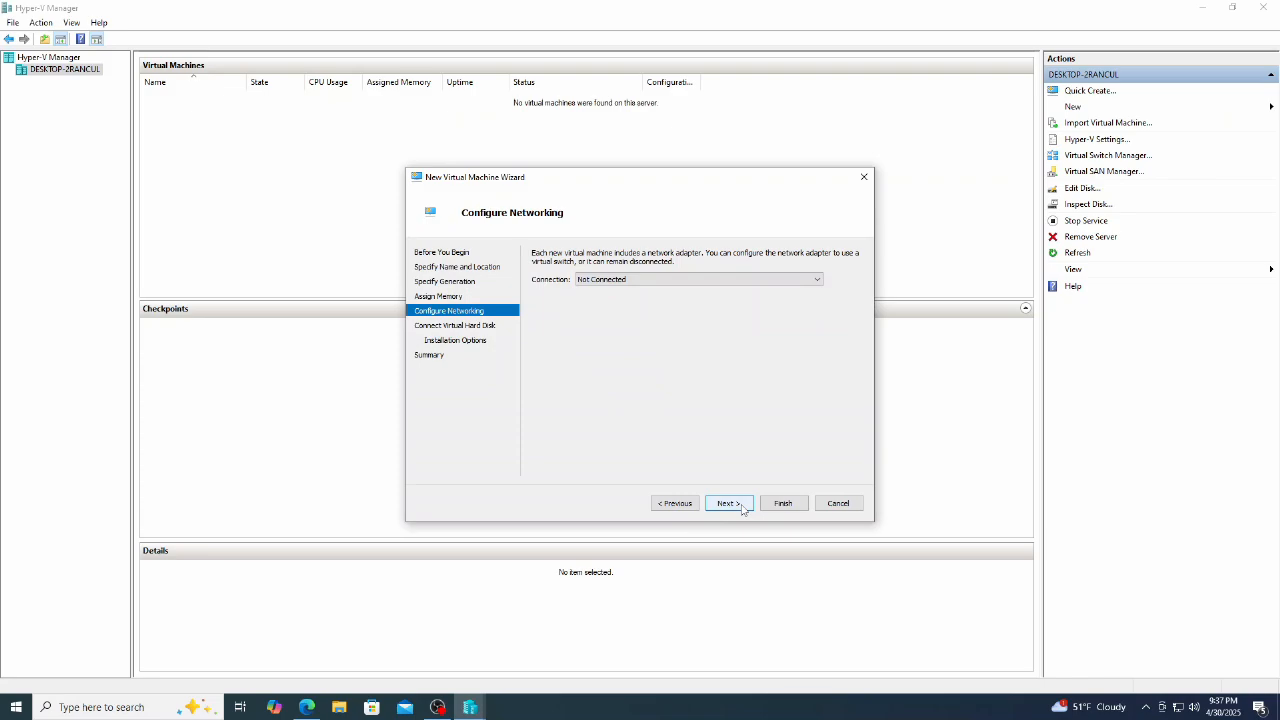
click(818, 281)
click(783, 301)
click(739, 507)
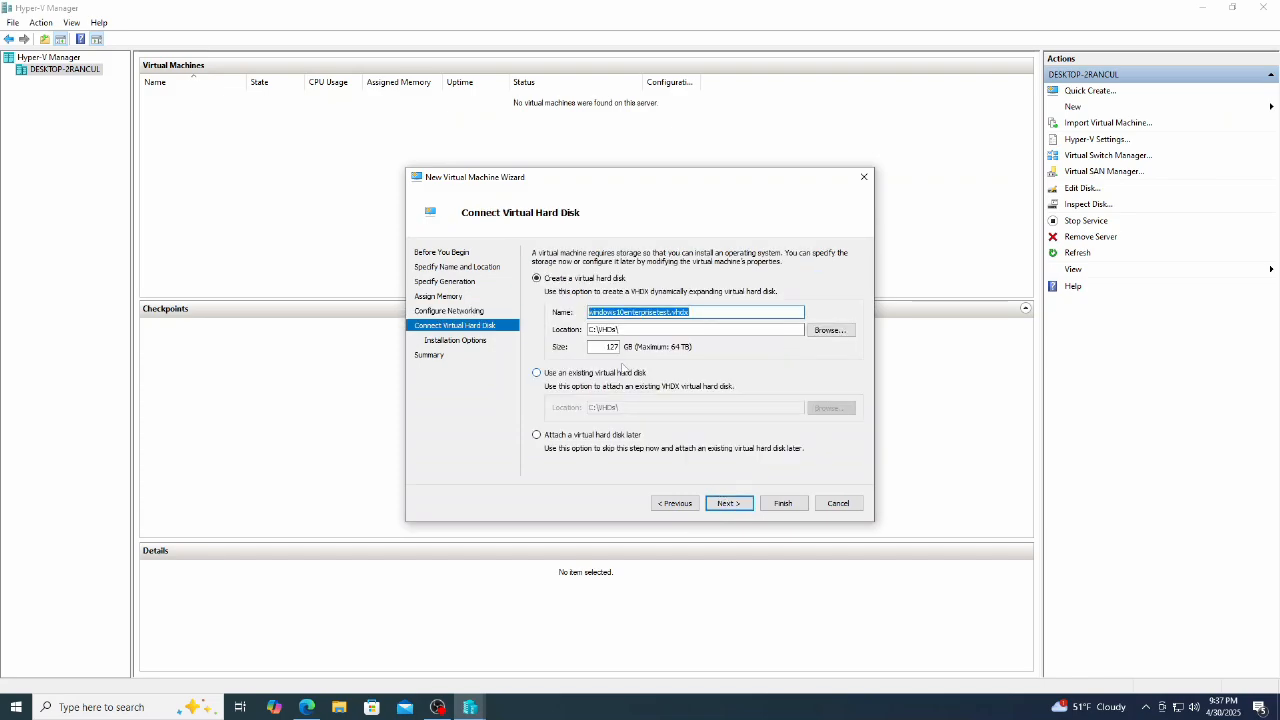
Step: Give it a 32 GB disk, install from C:\ISOs\windows10enterprise.iso, and finish
double_click(612, 346)
text(32)
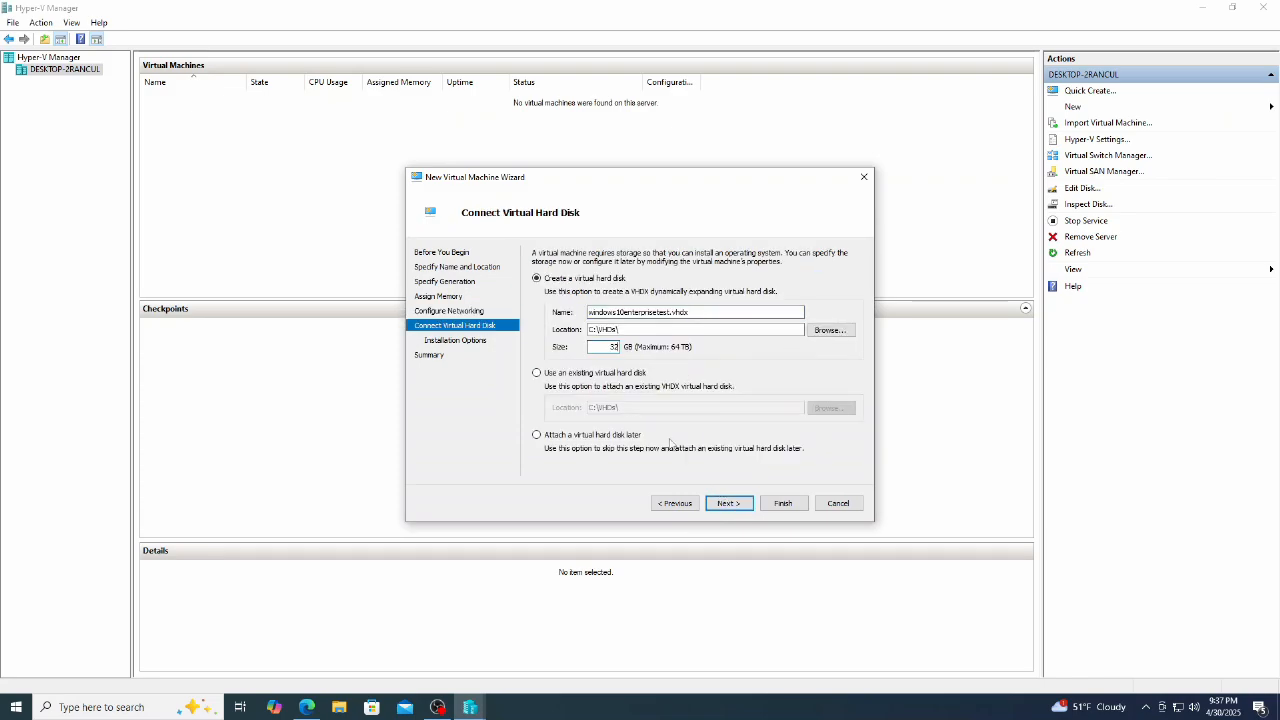
click(740, 505)
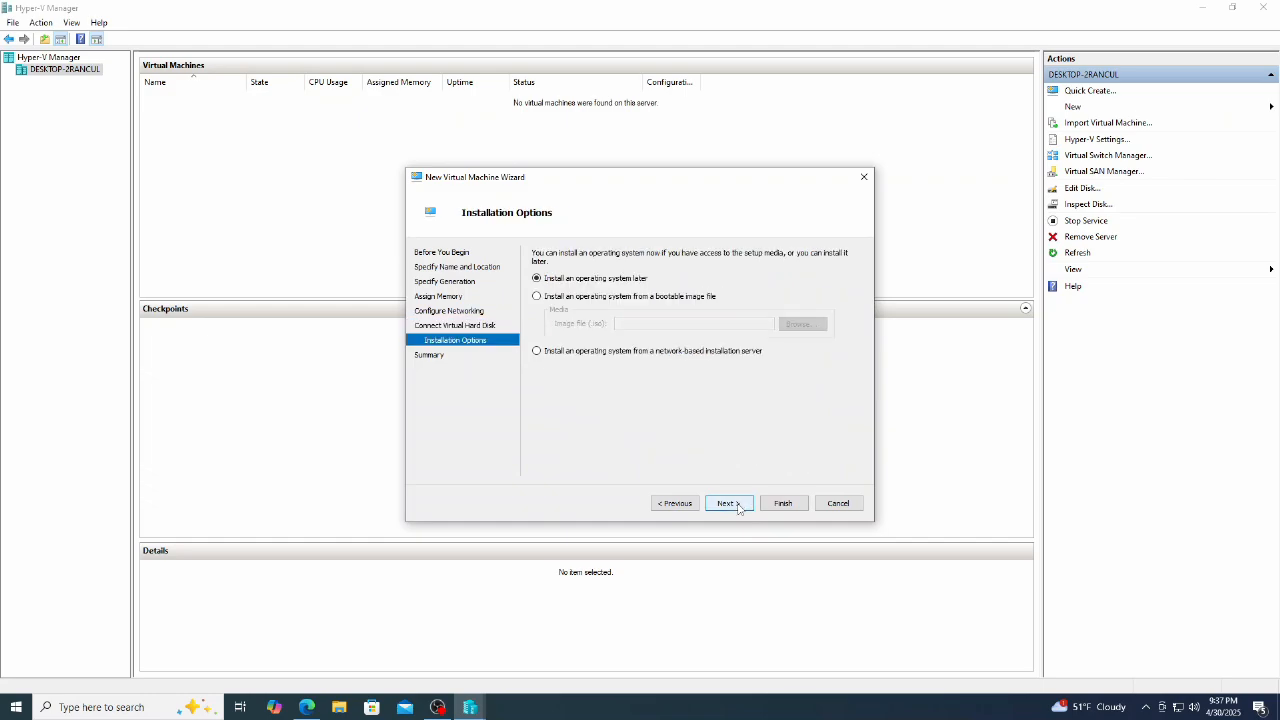
click(593, 298)
click(802, 324)
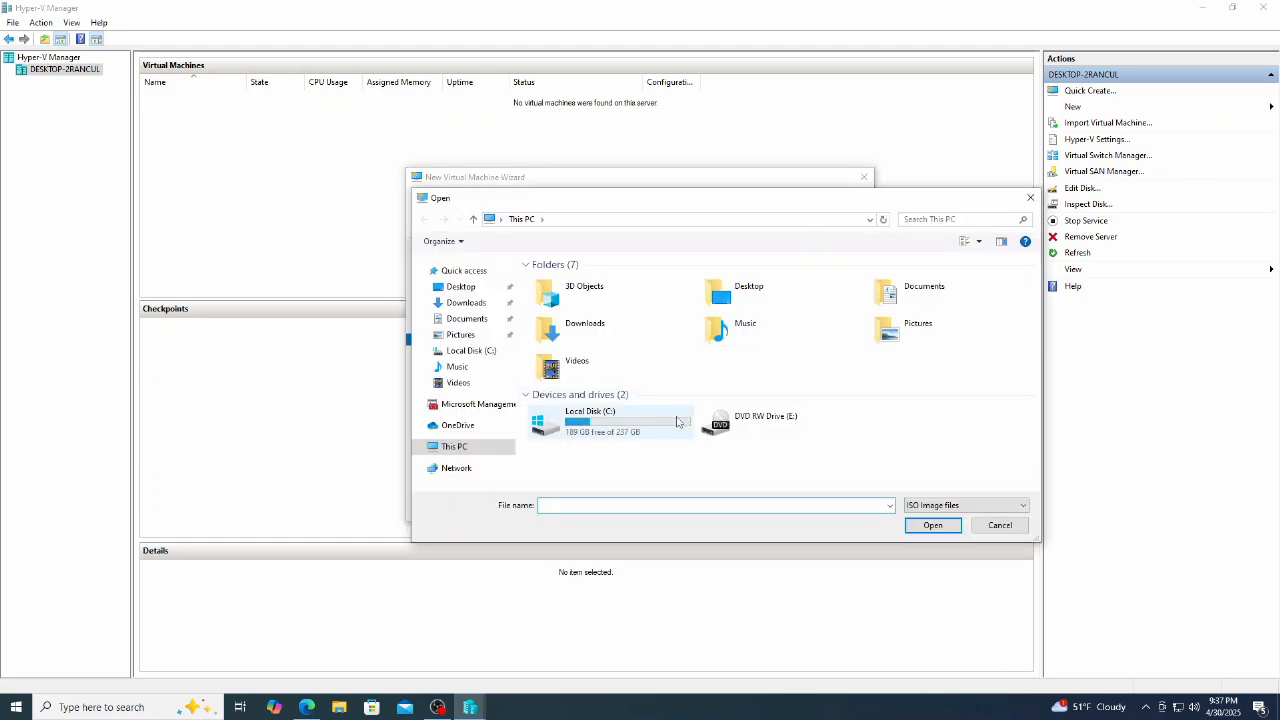
double_click(551, 308)
click(575, 280)
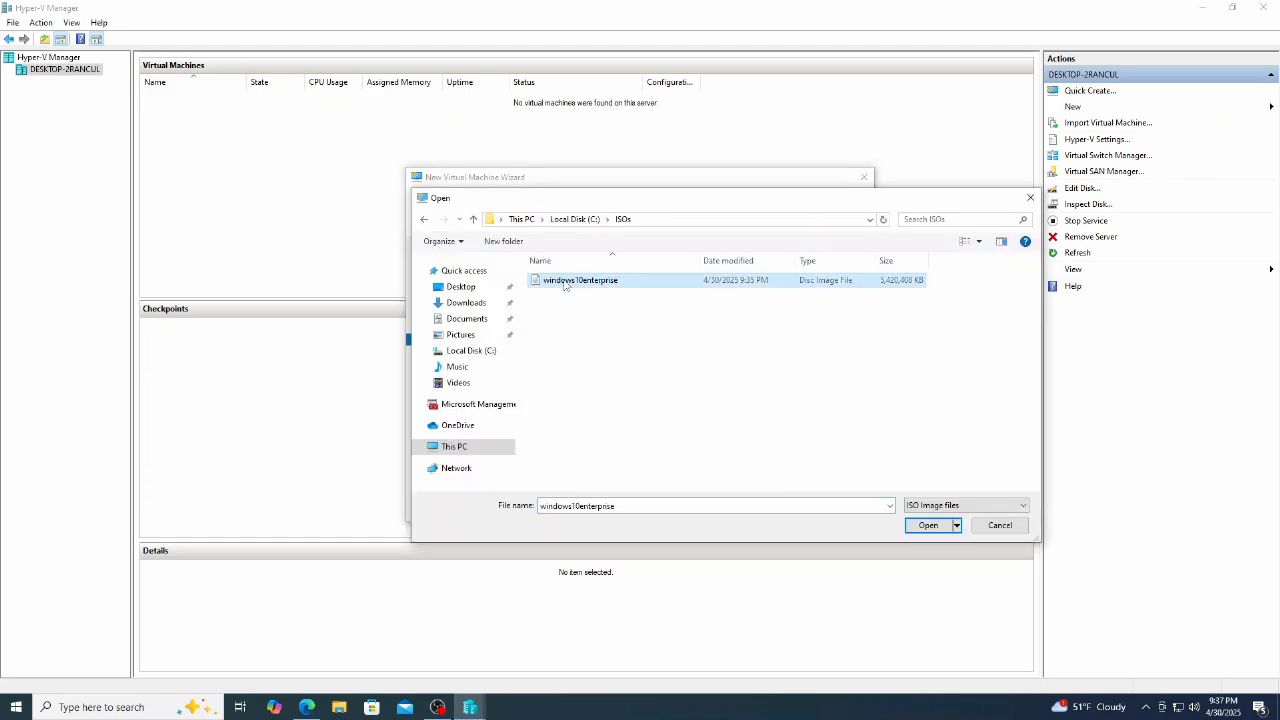
click(928, 525)
click(742, 504)
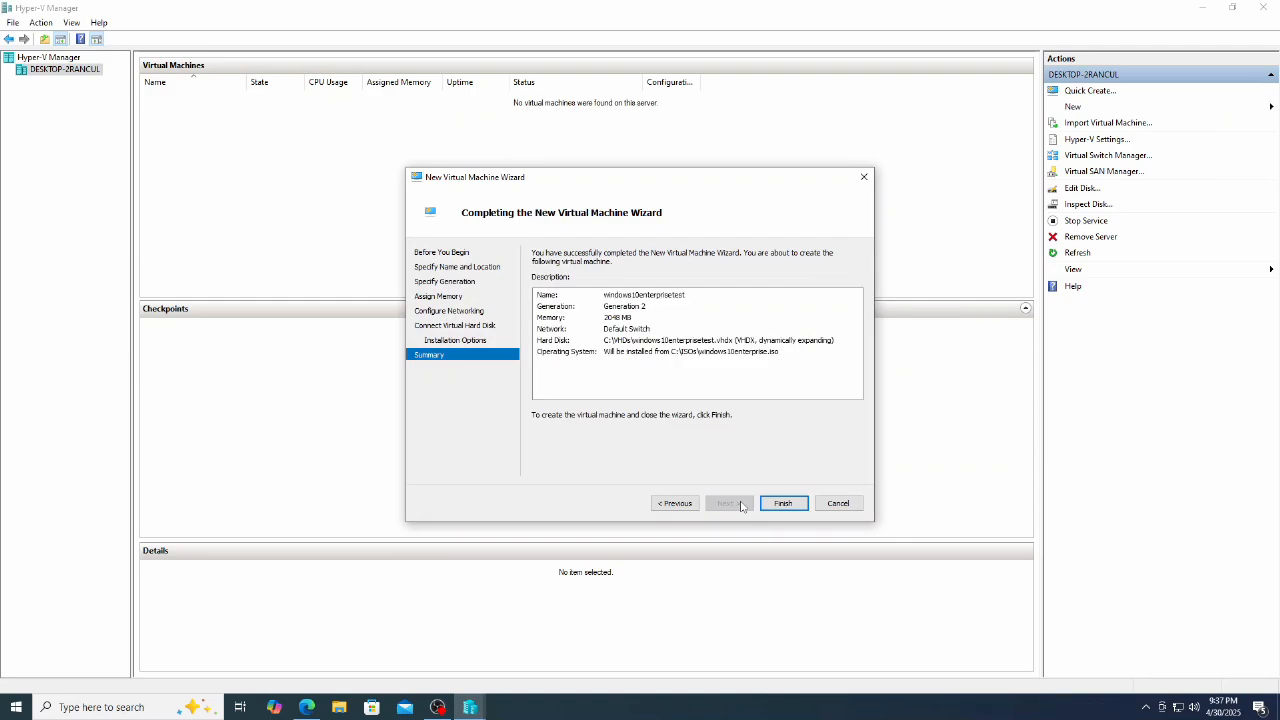
click(785, 504)
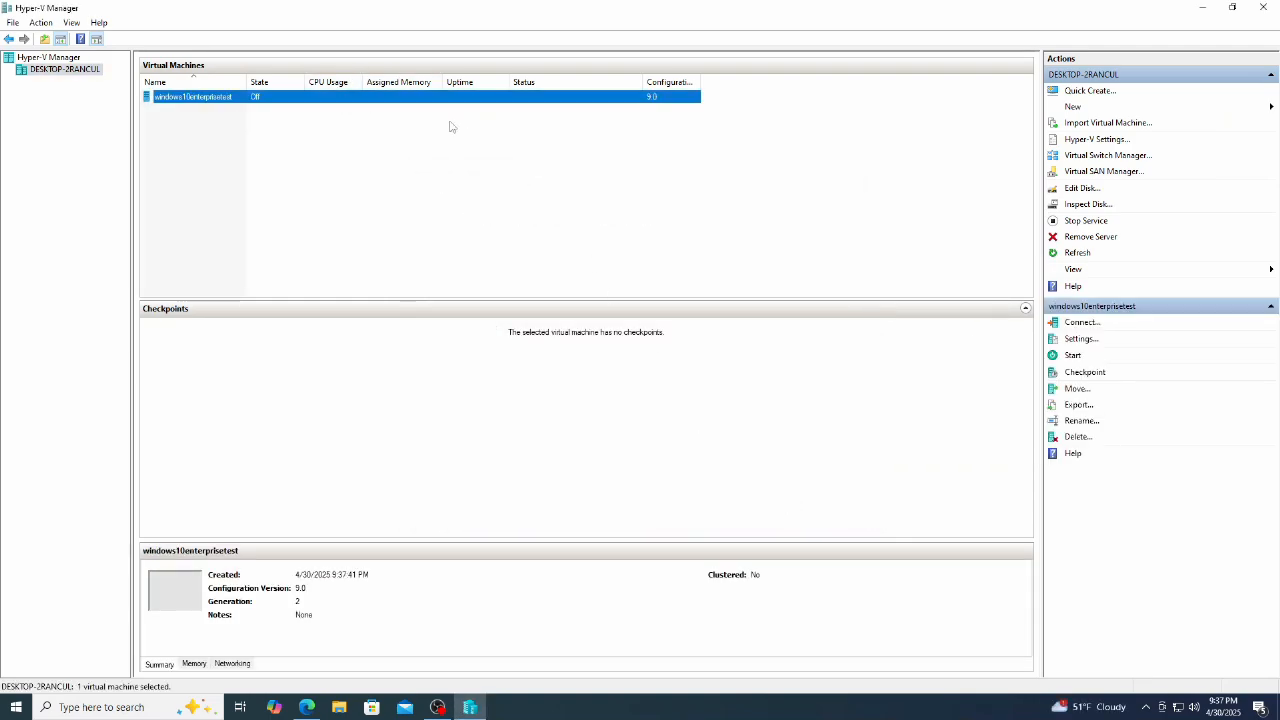
Step: Turn off automatic checkpoints for windows10enterprisetest and apply the change
click(1098, 339)
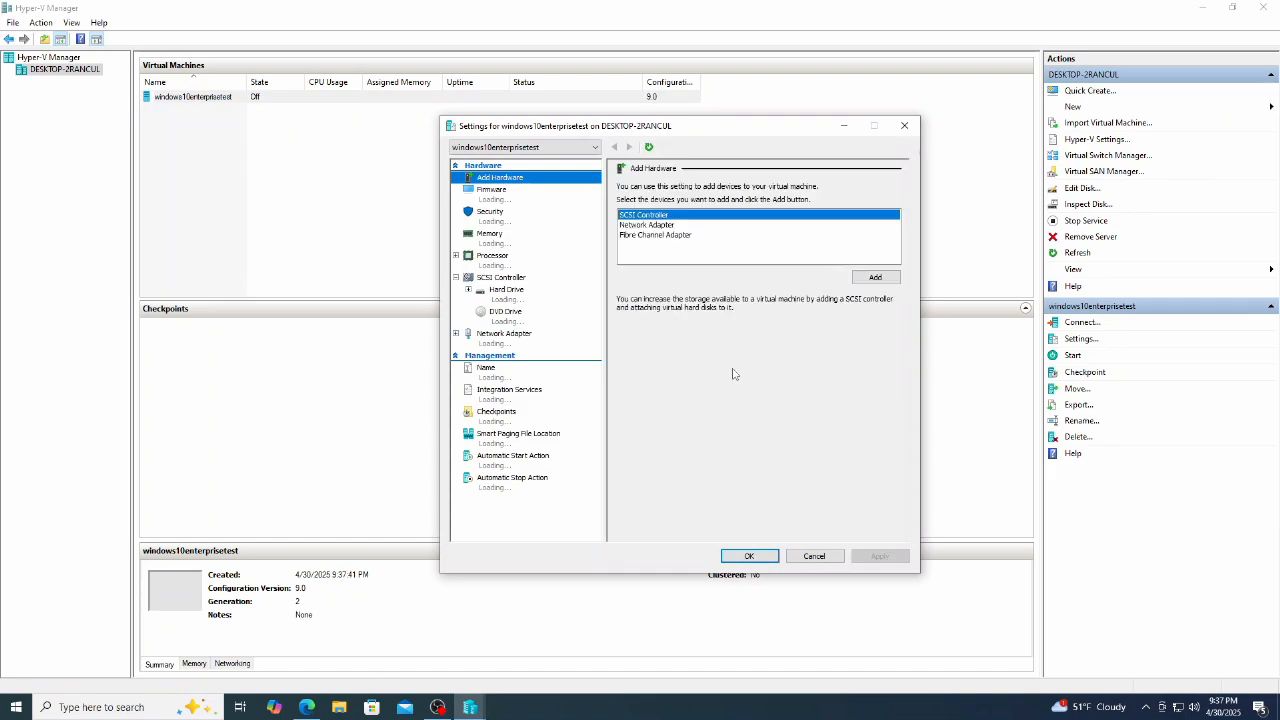
click(500, 411)
click(630, 384)
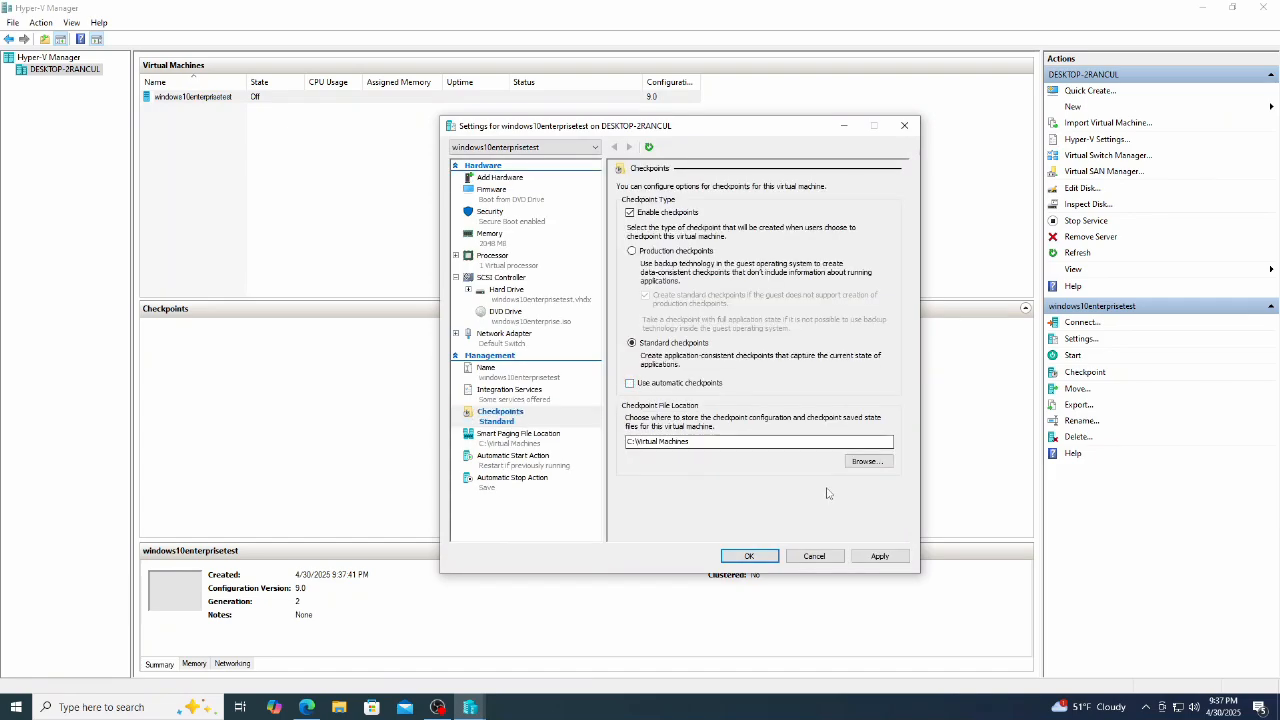
click(882, 555)
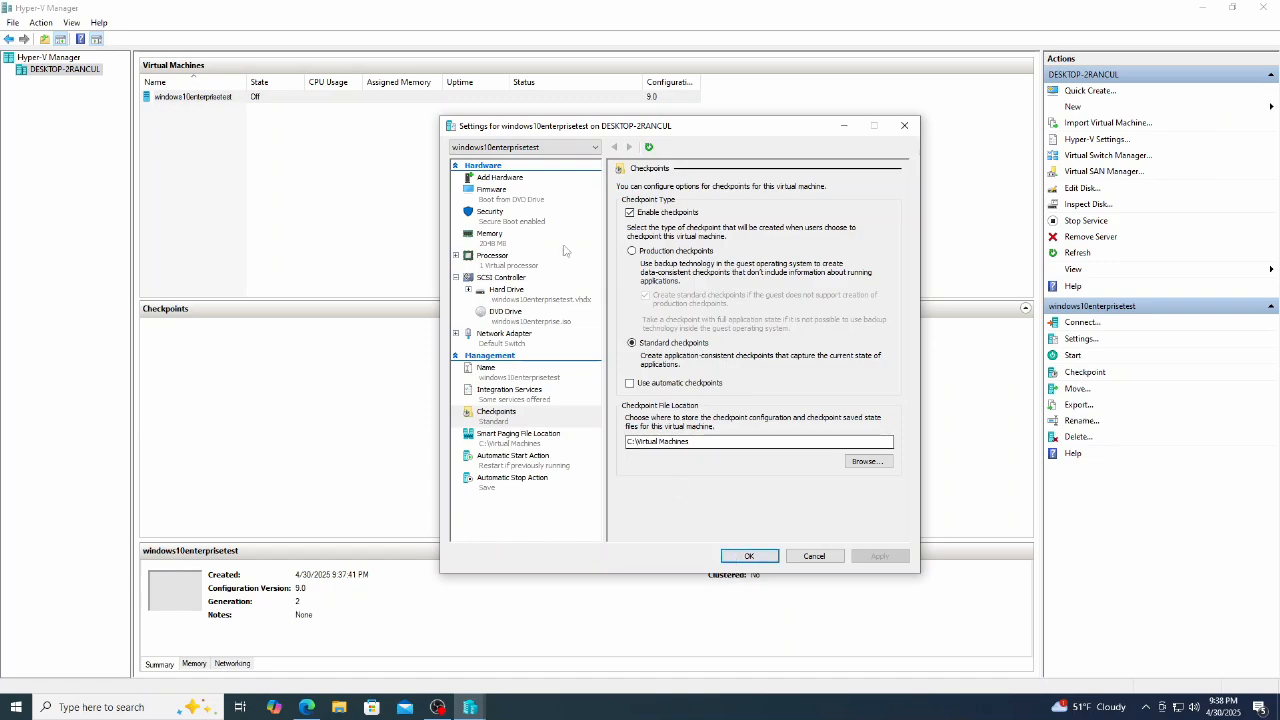
Step: Review boot order, secure boot, memory, processor, disk, DVD and network settings, then close
click(512, 199)
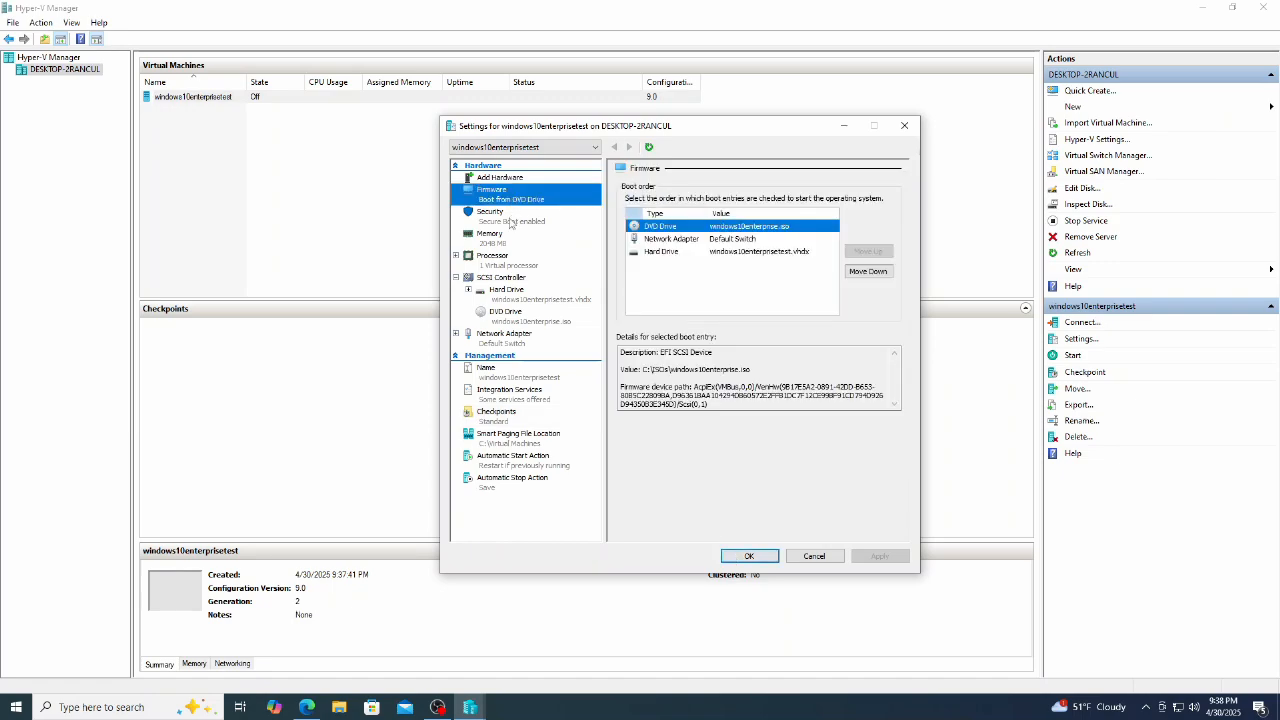
click(510, 222)
click(504, 247)
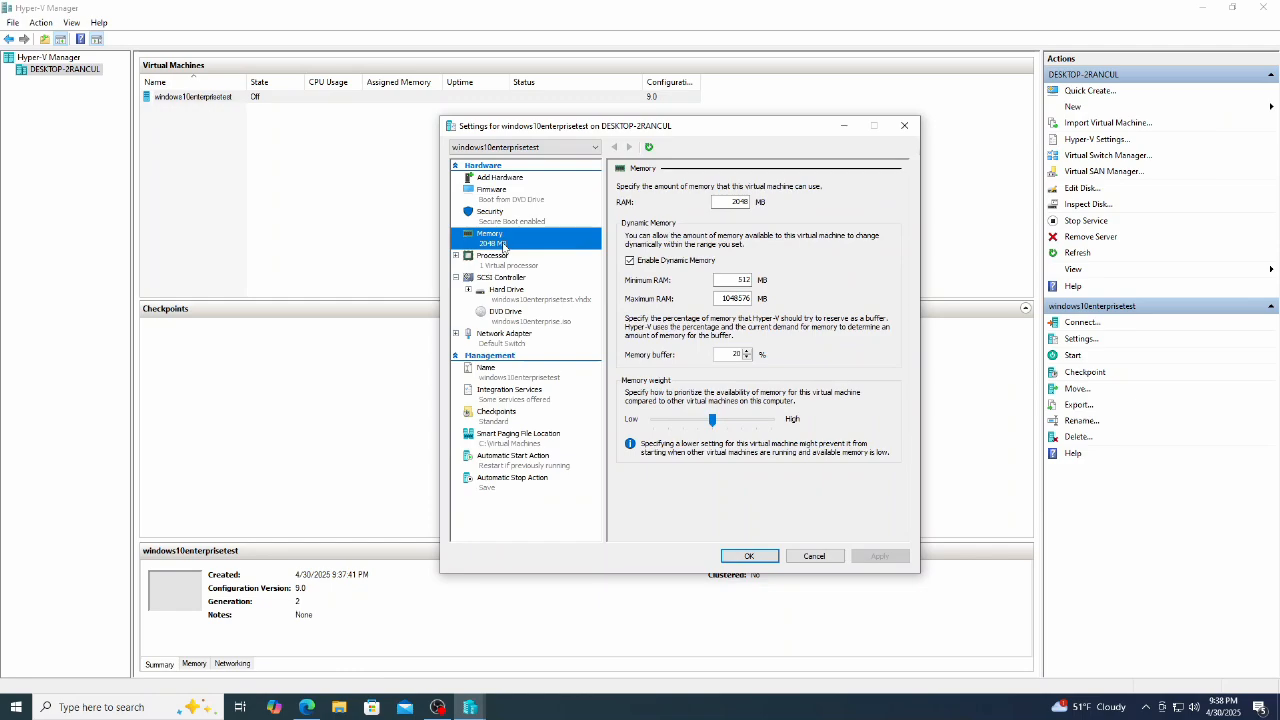
click(495, 268)
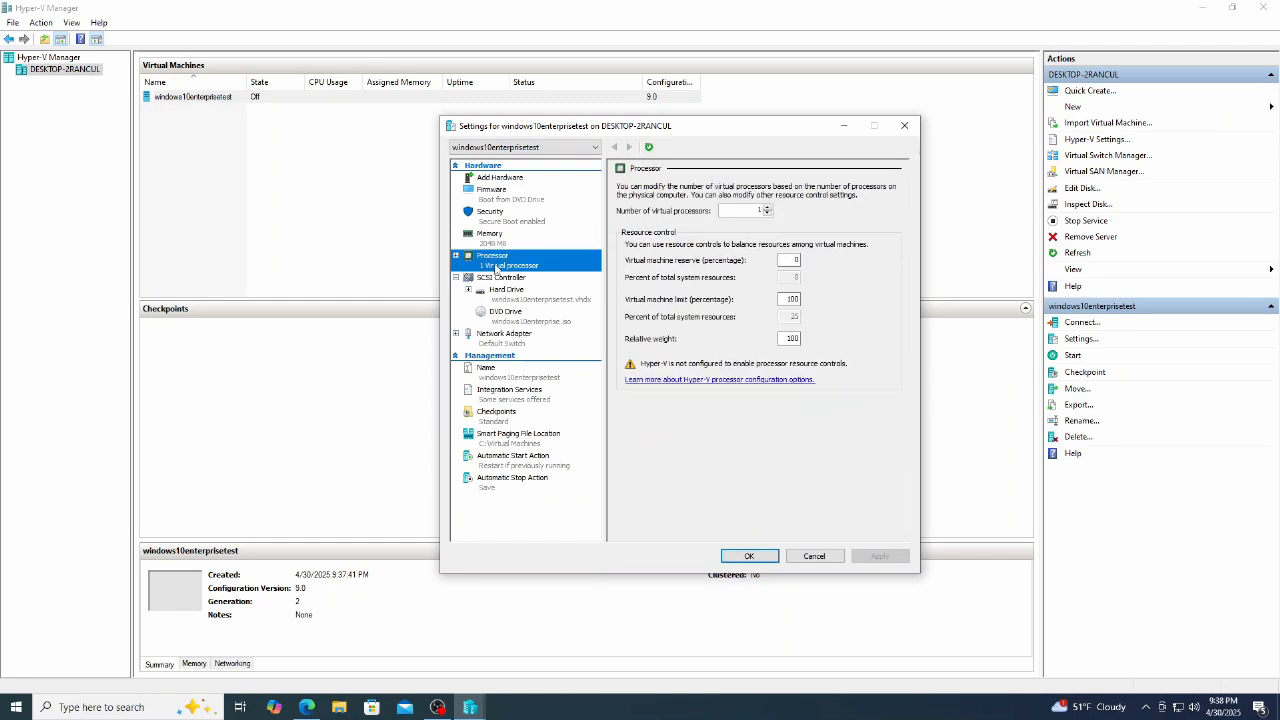
click(493, 280)
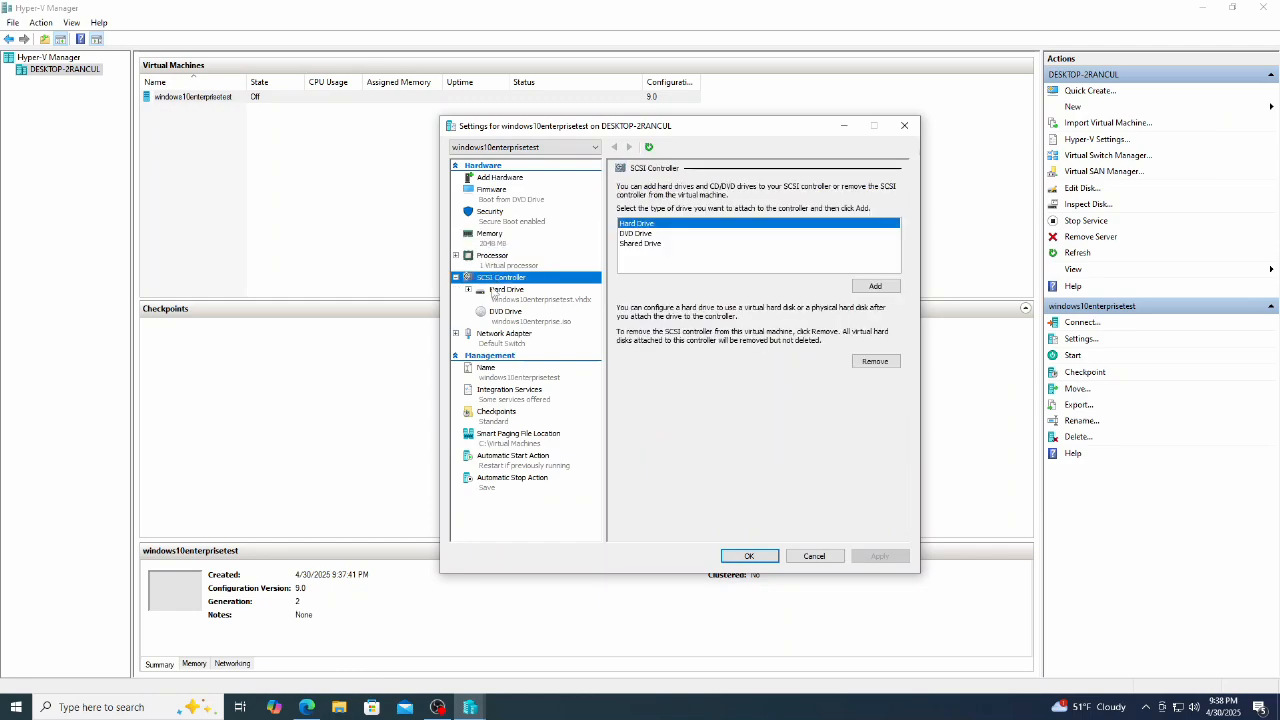
click(493, 295)
click(499, 321)
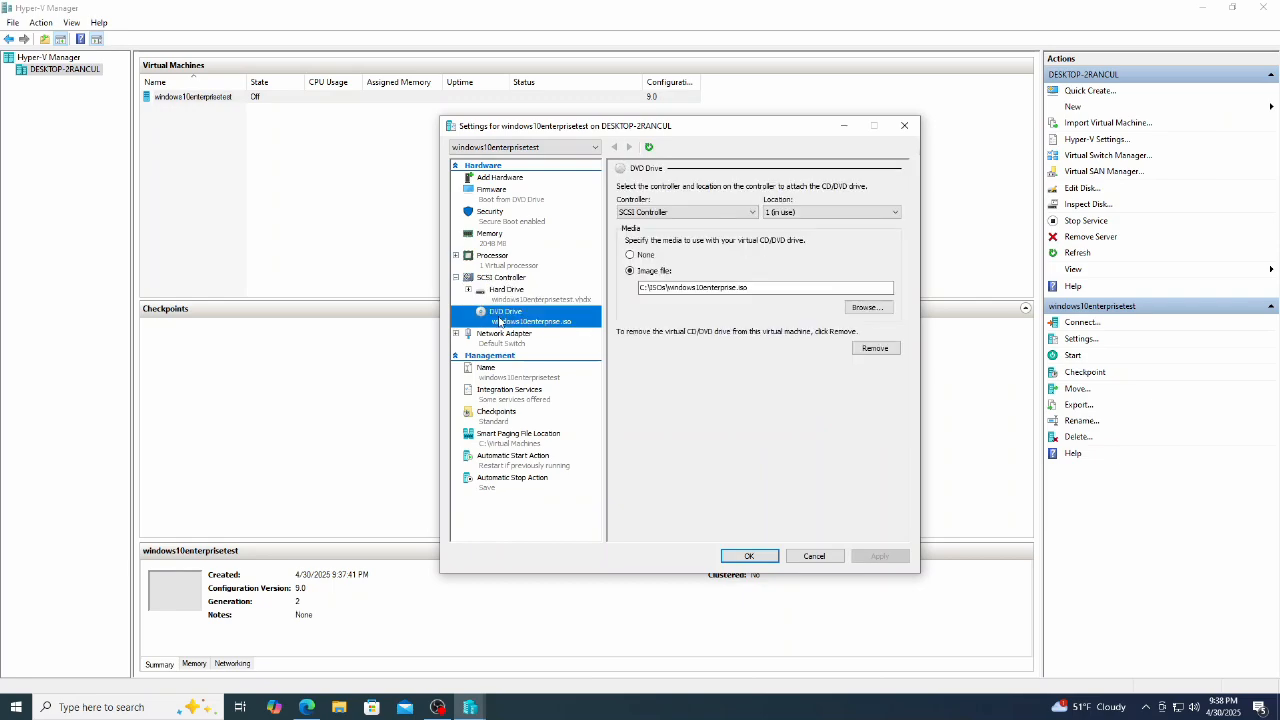
click(509, 343)
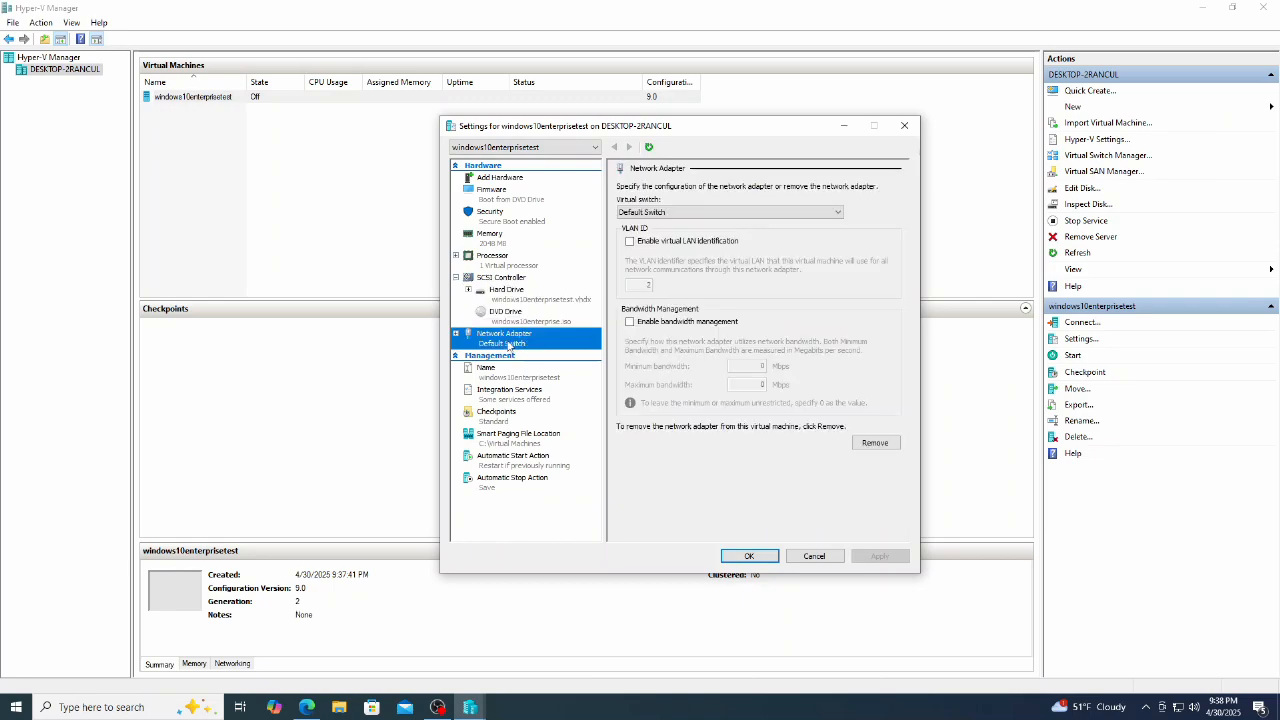
click(750, 557)
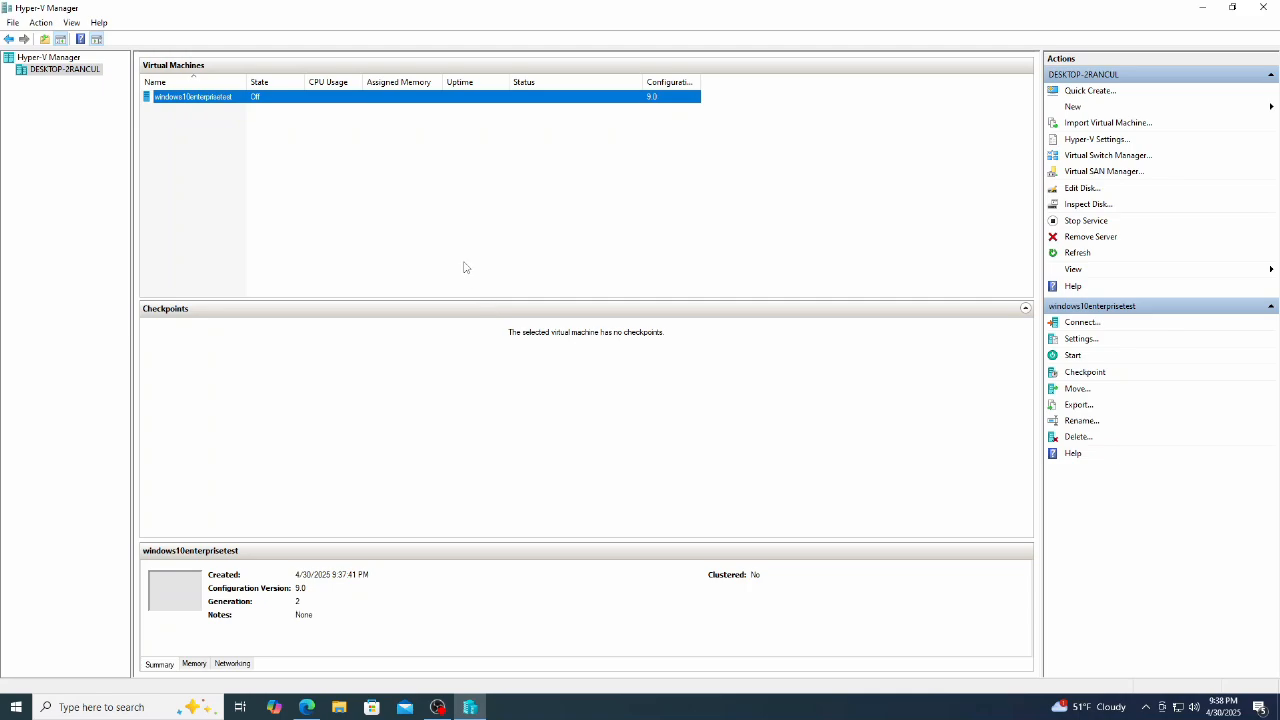
Step: Connect to windows10enterprisetest, start it, boot from the DVD, and go full screen
double_click(208, 97)
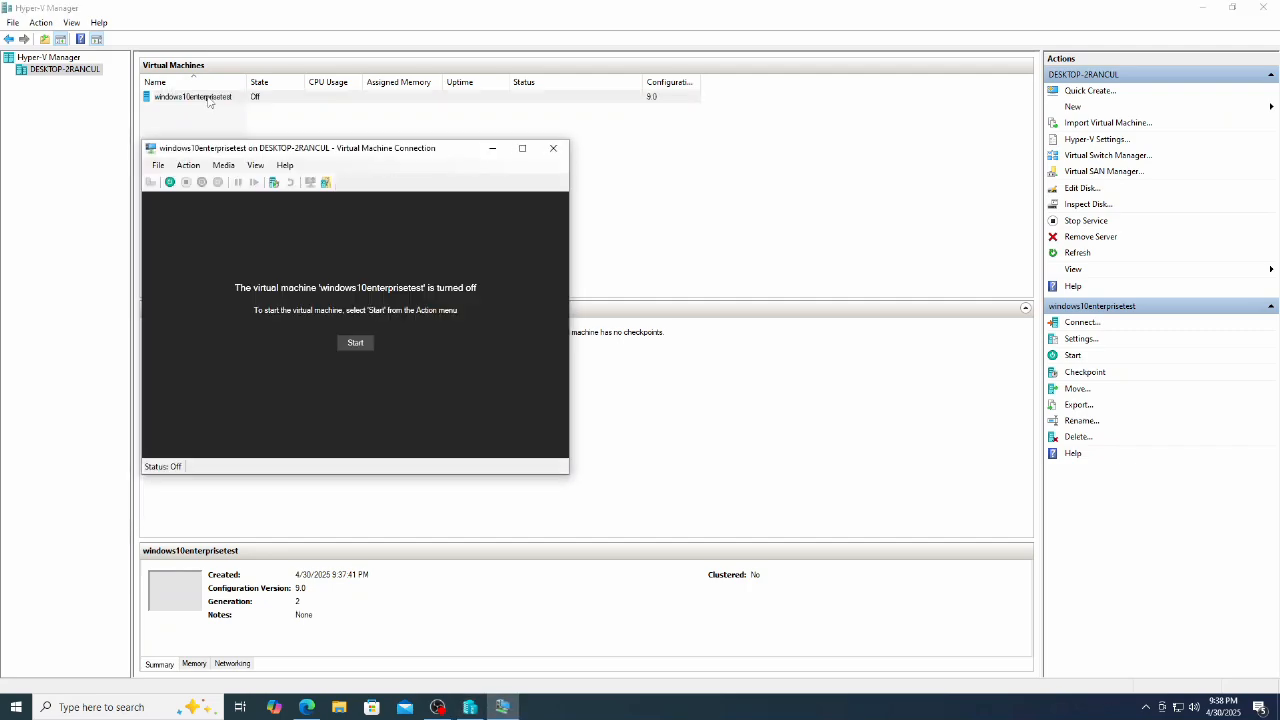
click(356, 344)
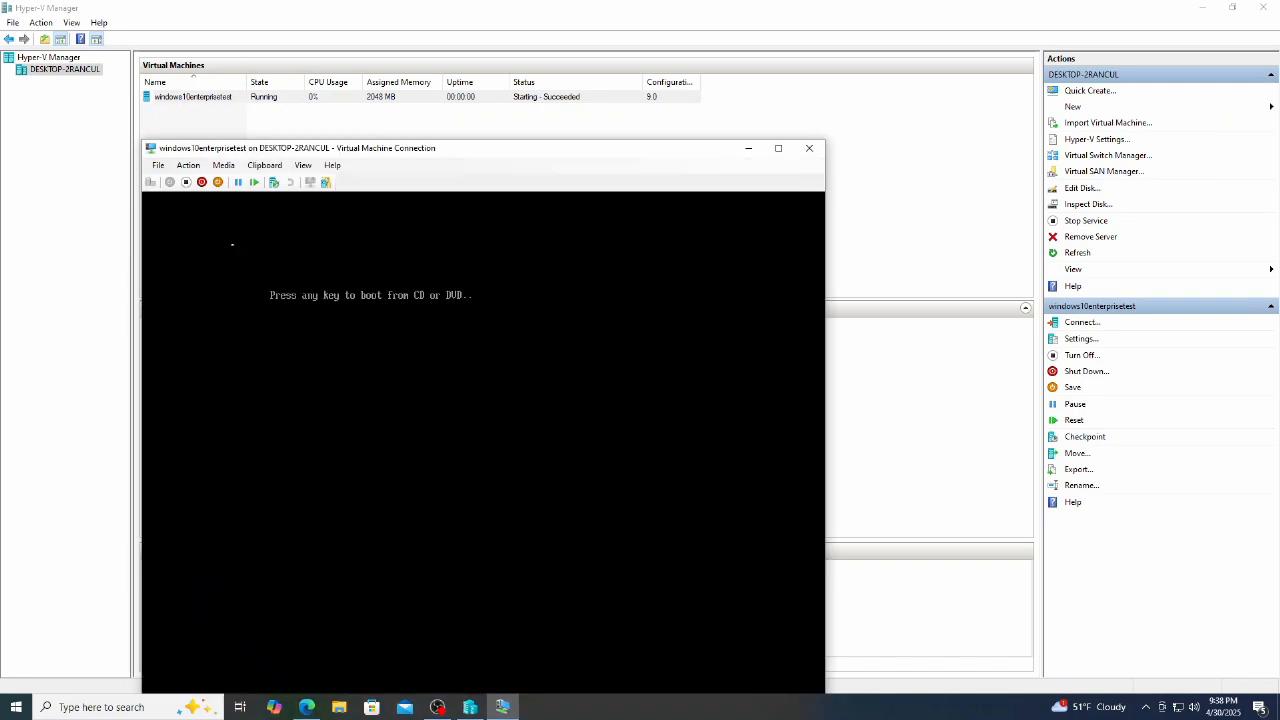
key(Return)
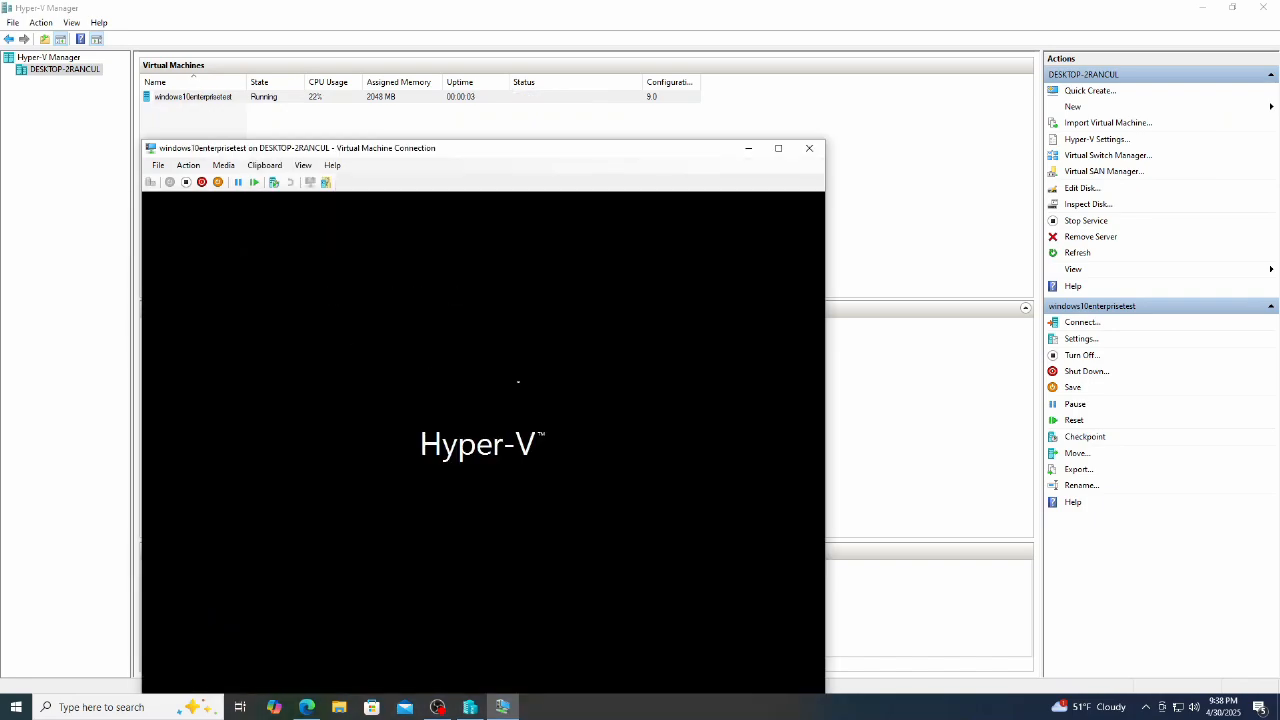
click(779, 149)
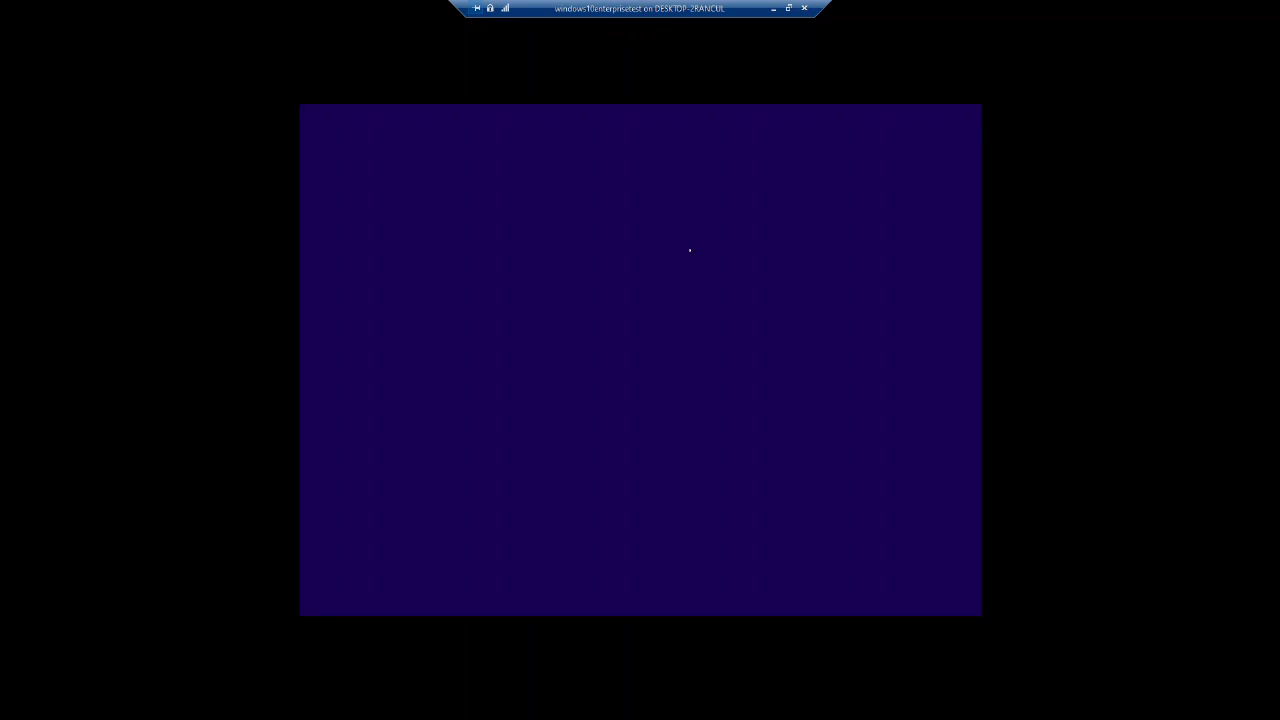
Step: Run Install now, accept the license, and do a Custom install onto Drive 0's unallocated space
click(640, 364)
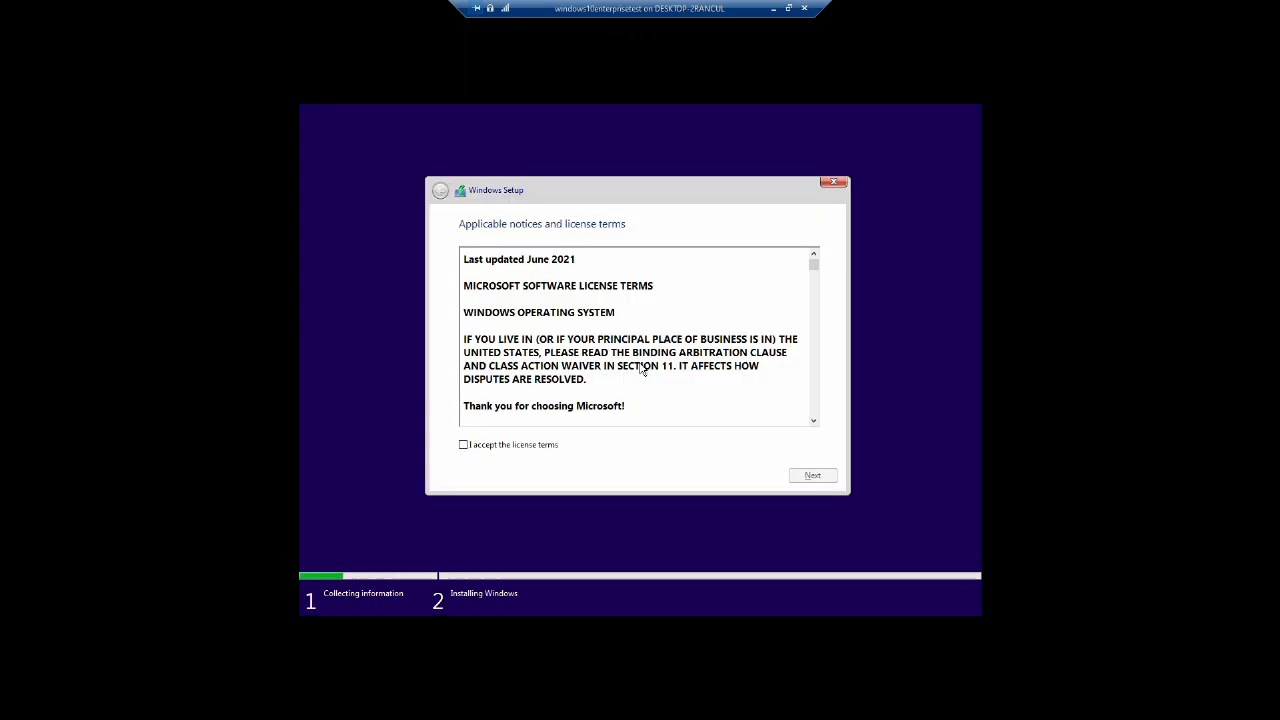
click(463, 444)
click(822, 478)
click(591, 340)
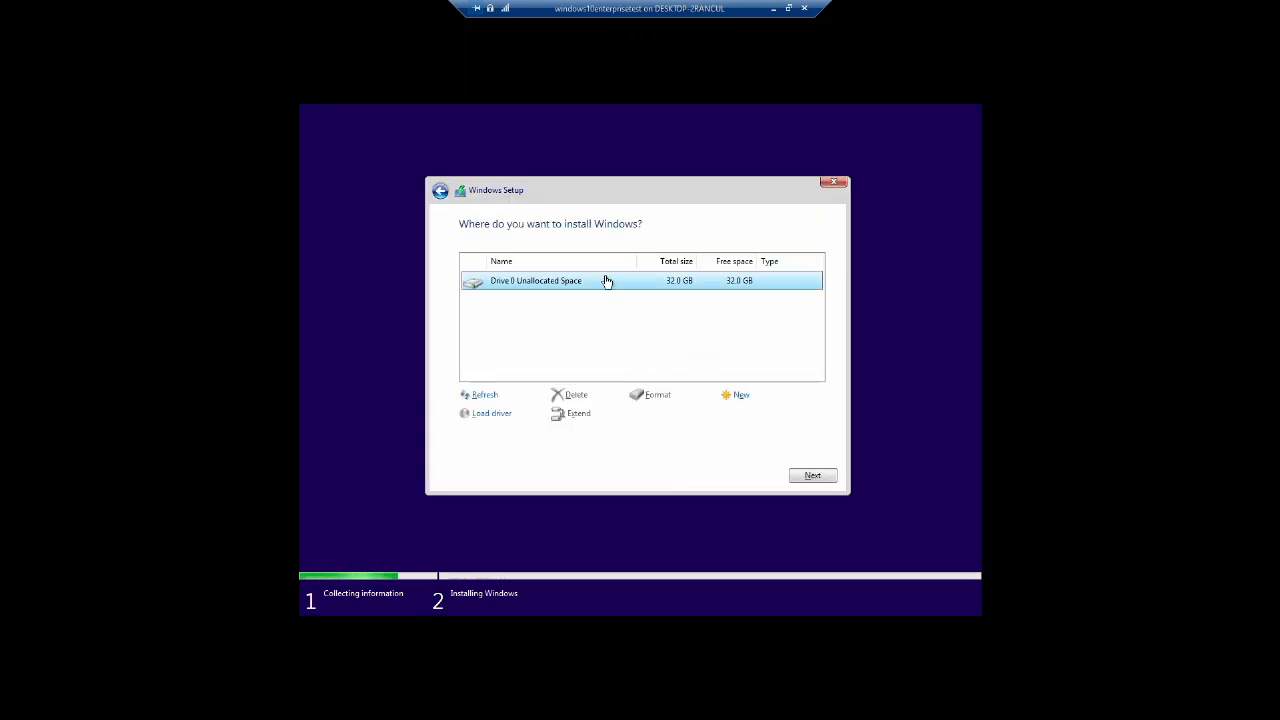
click(811, 474)
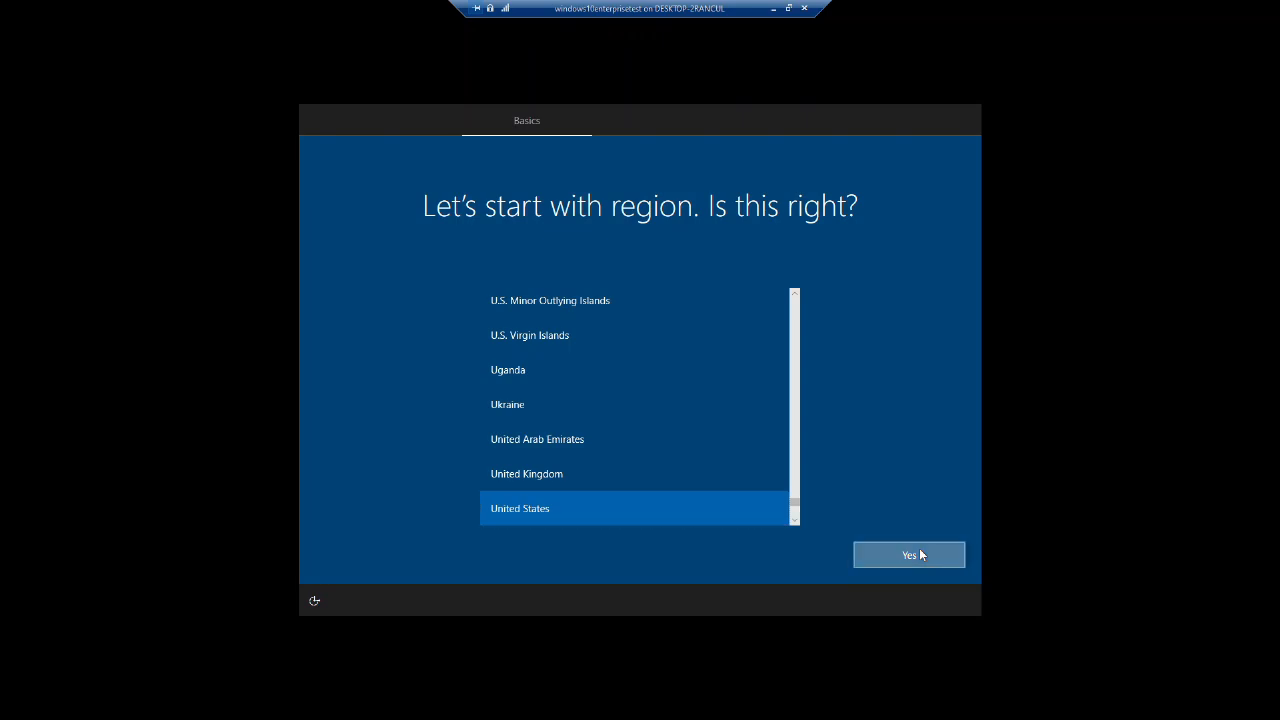
Step: Confirm the region and create an offline local account with a name and password
click(919, 552)
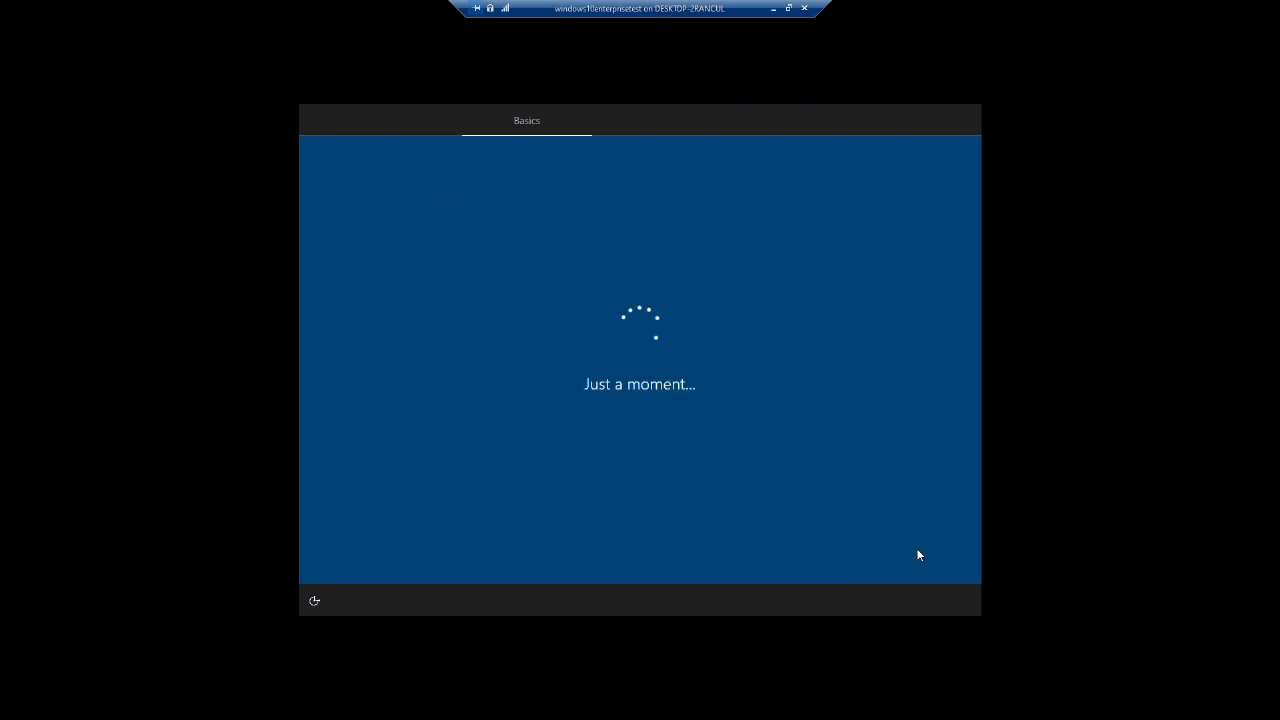
click(368, 557)
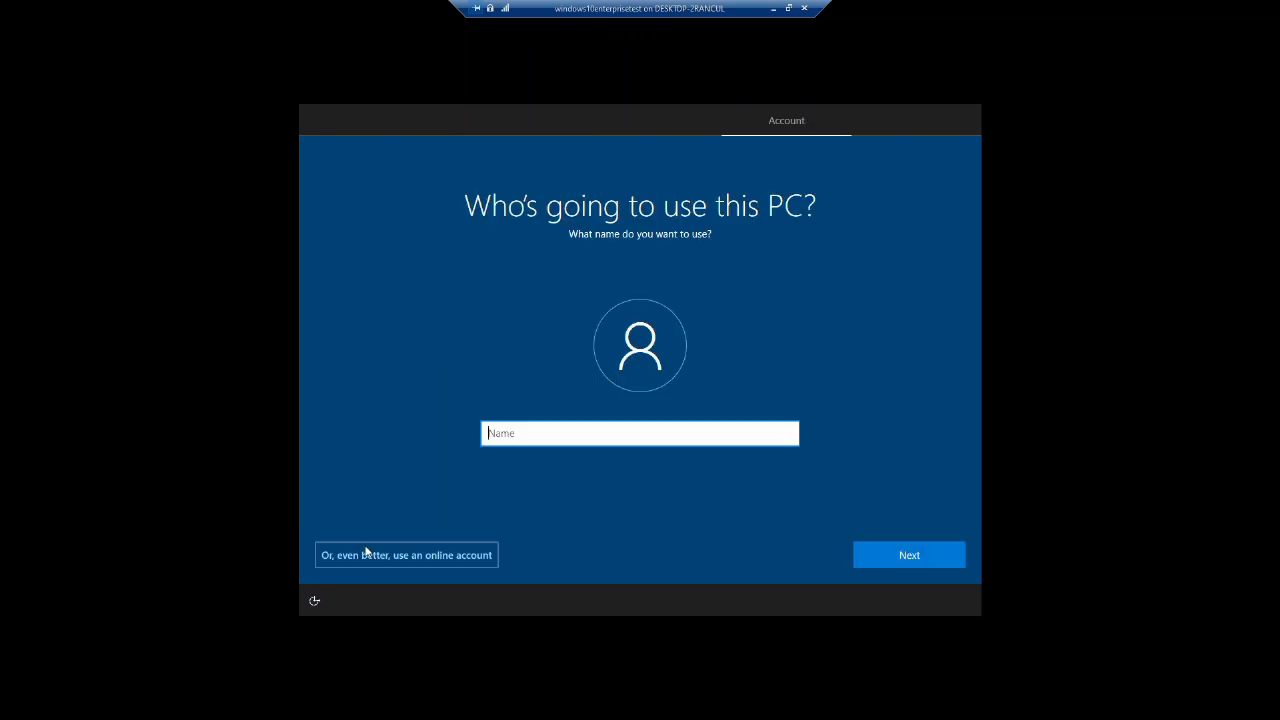
text(seth)
key(Tab)
key(Tab)
key(Return)
text(•••••••••)
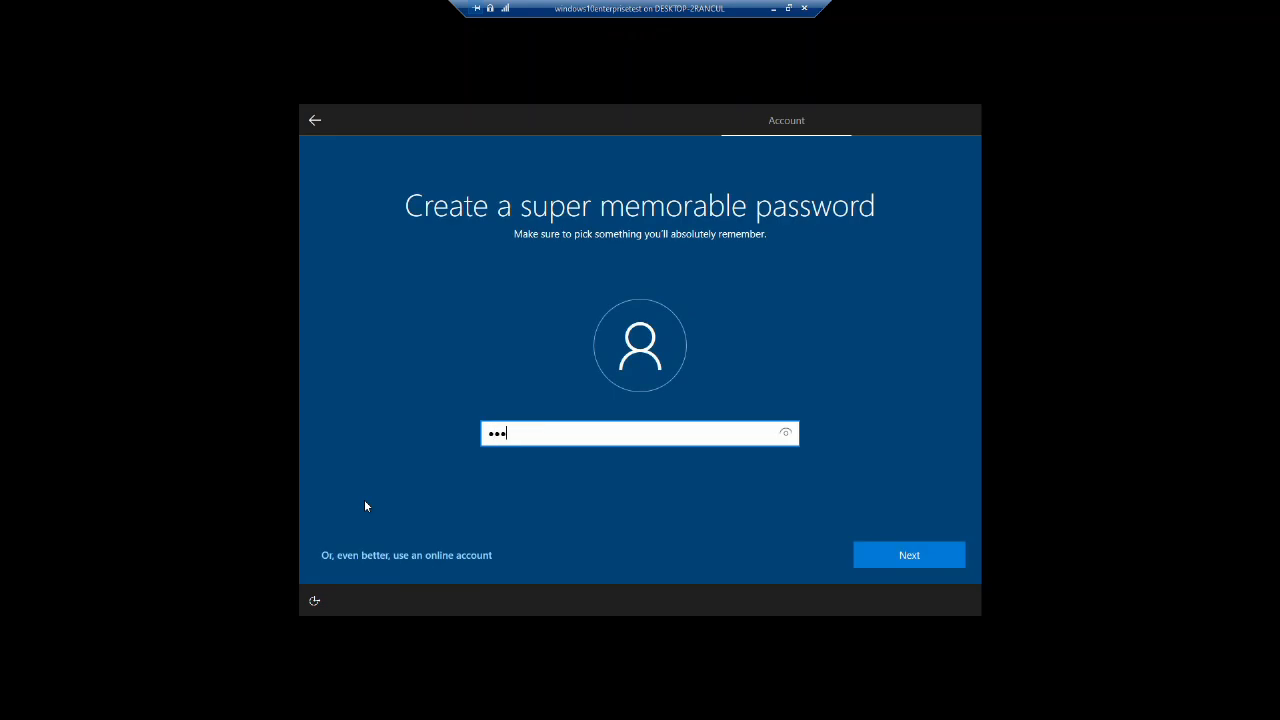
key(Tab)
key(Tab)
key(Return)
Step: Confirm the password and set the first security question with its answer
key(Tab)
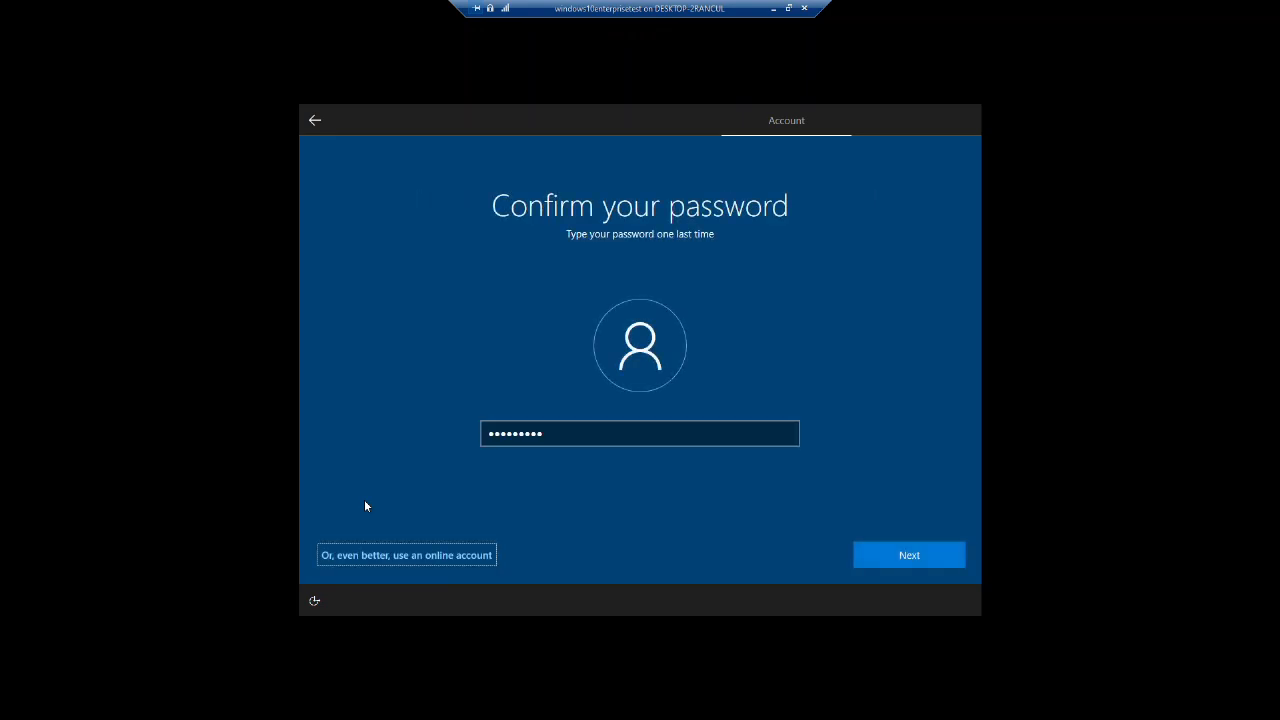
key(Tab)
key(Return)
key(Down)
key(Tab)
key(Tab)
key(Tab)
key(Return)
Step: Set the second and third security questions with their answers
key(Down)
key(Tab)
key(Tab)
key(Tab)
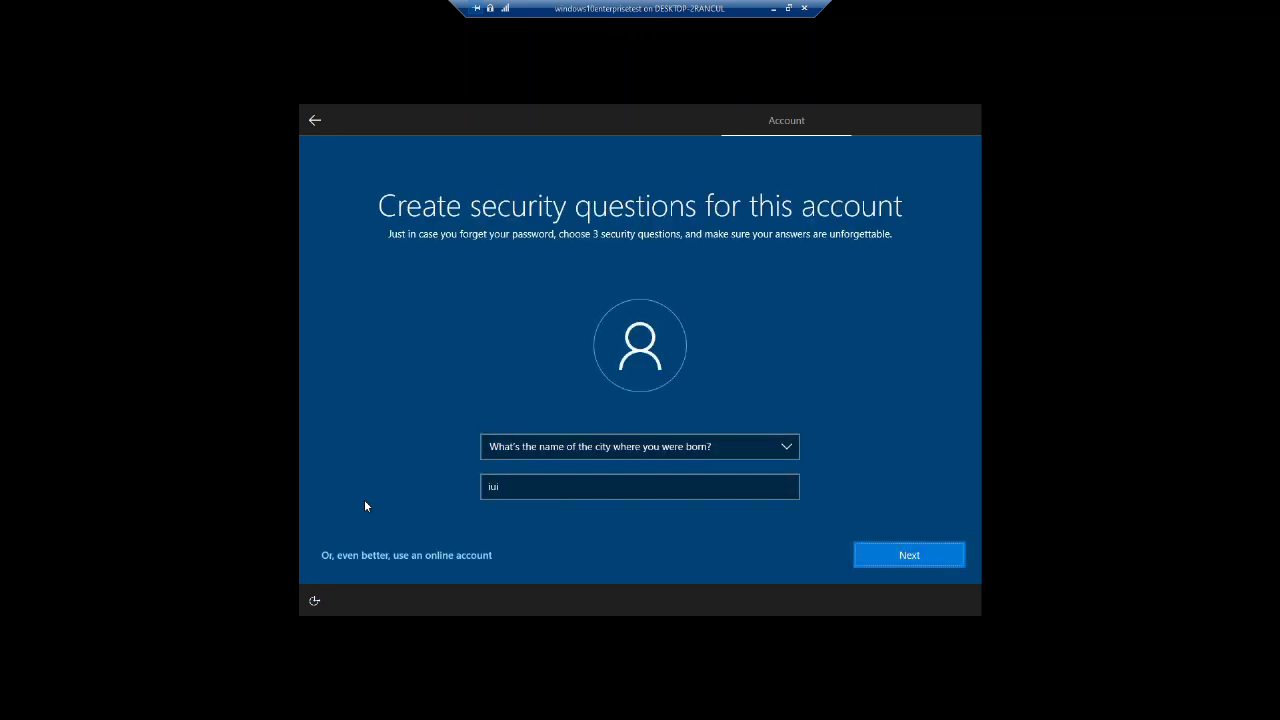
key(Return)
key(Down)
key(Tab)
key(Tab)
key(Tab)
key(Return)
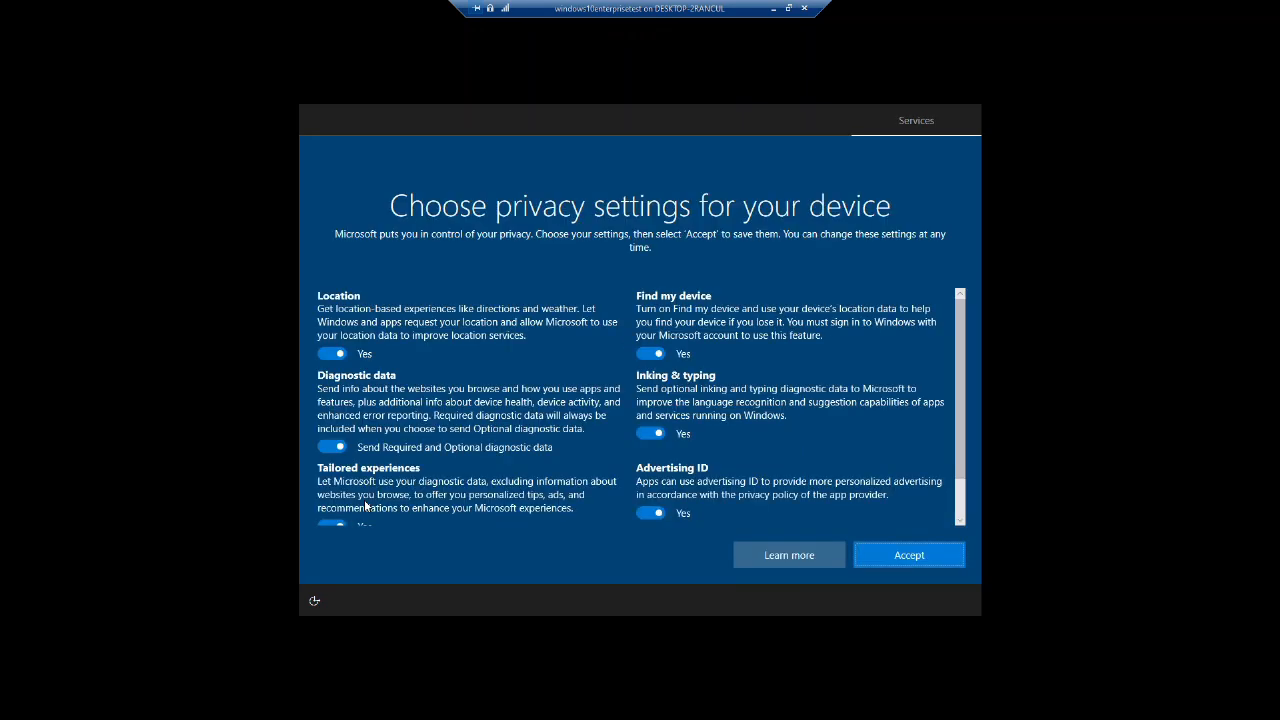
Step: Turn off all privacy options, accept them, and decline Cortana
key(Tab)
key(Tab)
key(Tab)
key(space)
key(Tab)
key(space)
key(Tab)
key(space)
key(Tab)
key(space)
key(Tab)
key(space)
key(Tab)
key(space)
key(Tab)
key(Tab)
key(Return)
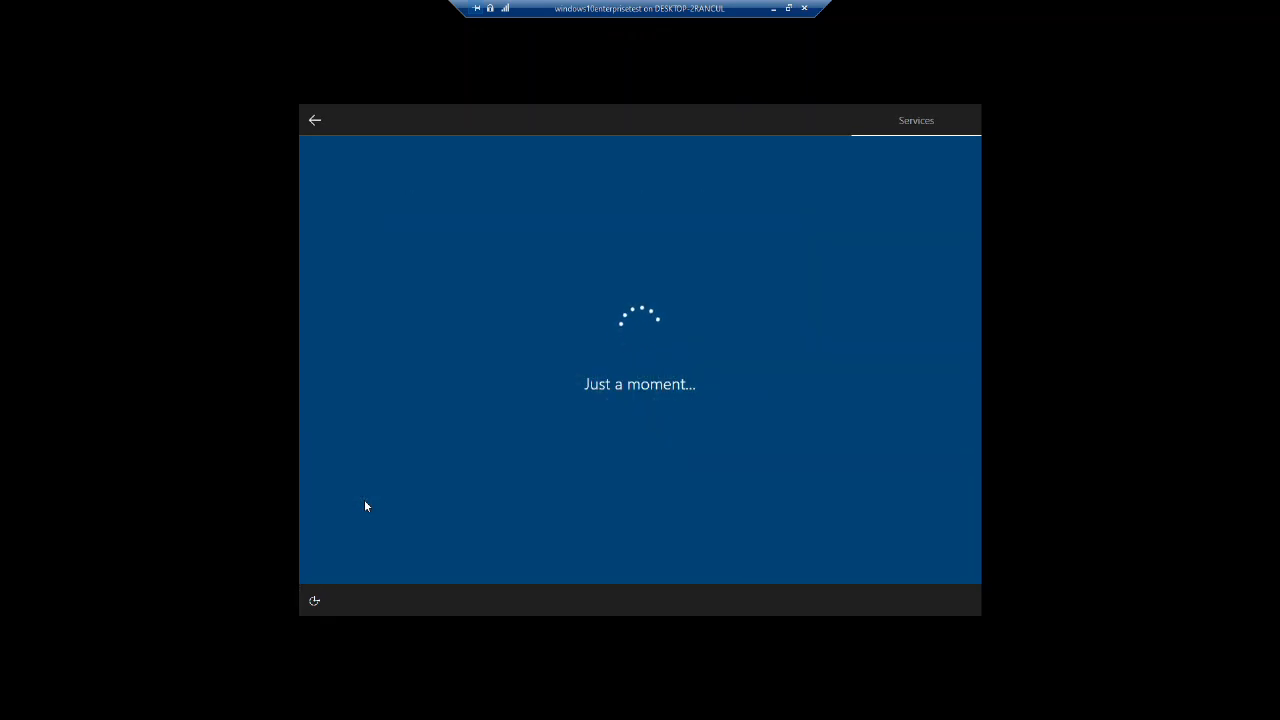
key(Tab)
key(Tab)
key(Return)
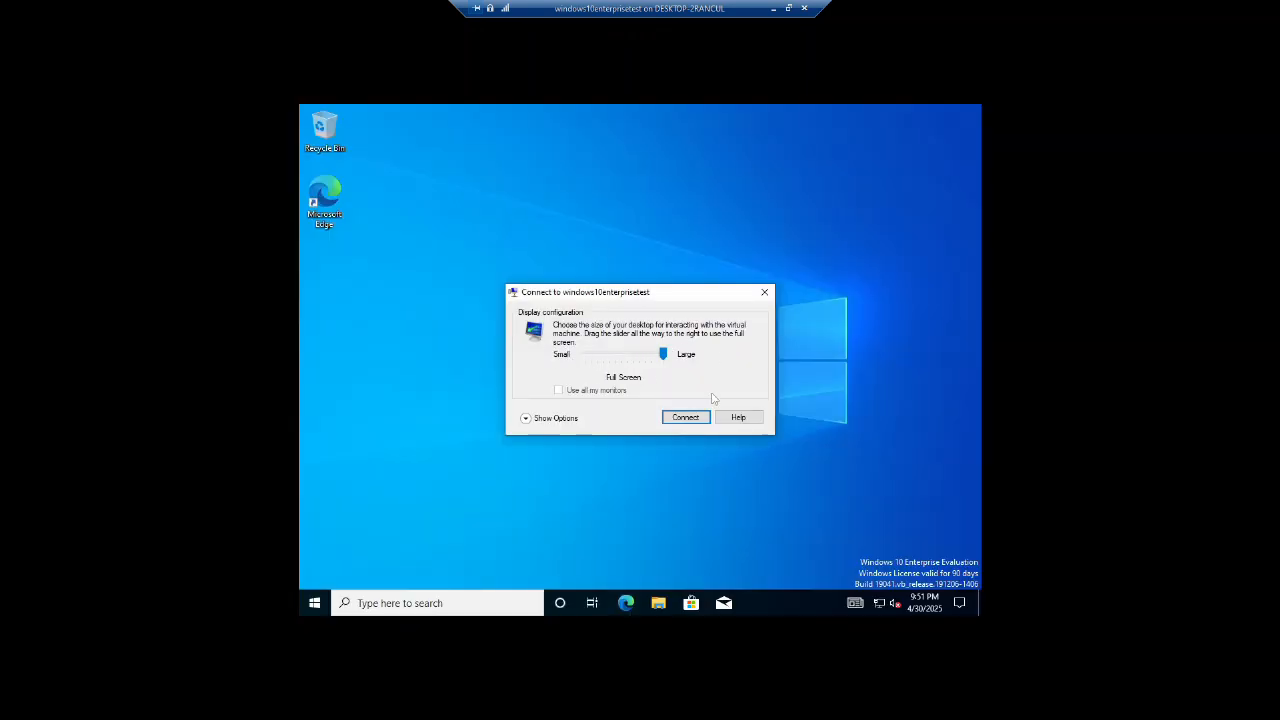
Step: Connect at 1366 by 768, sign in, and pin Voice Recorder to Start
click(685, 417)
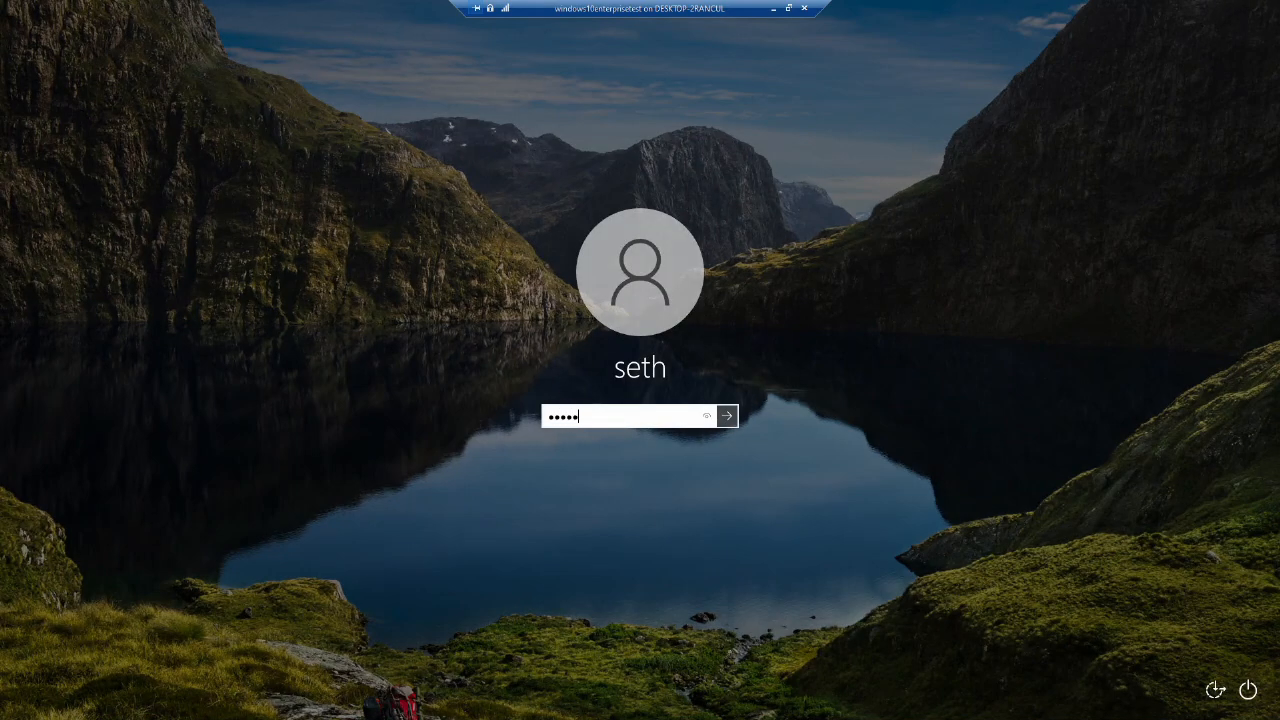
key(Return)
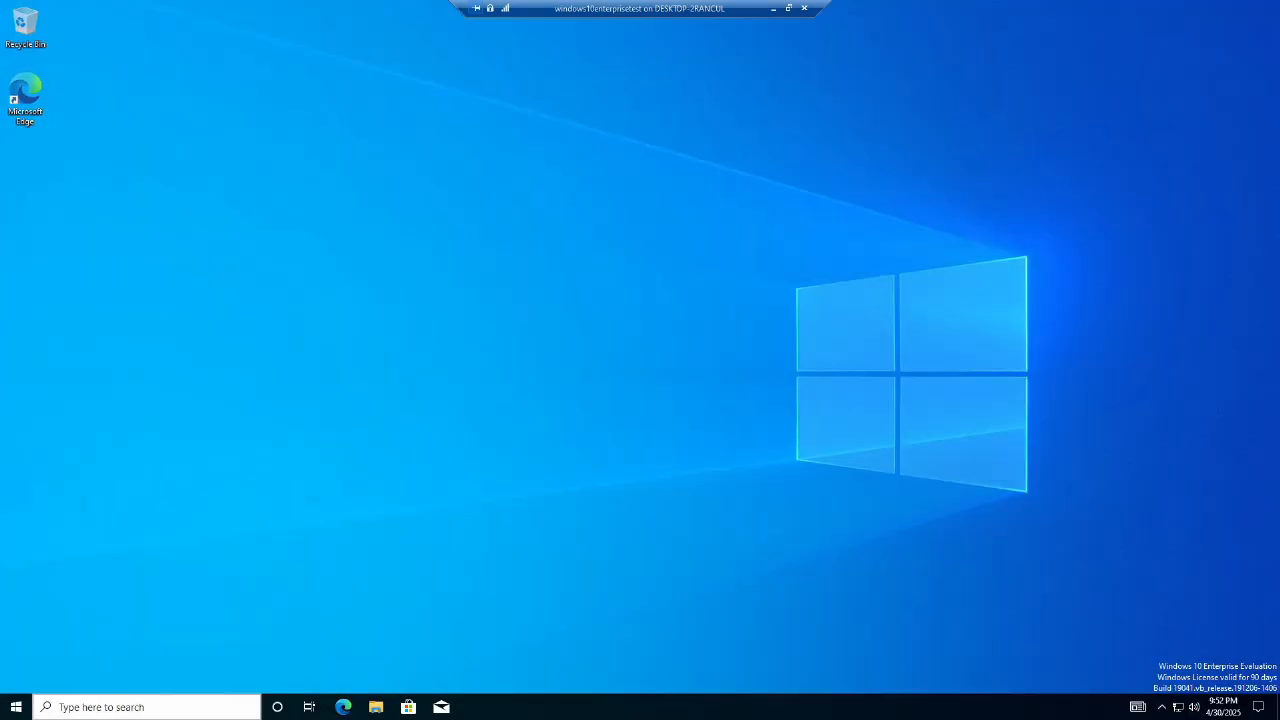
click(16, 707)
scroll(99, 617, down, 10)
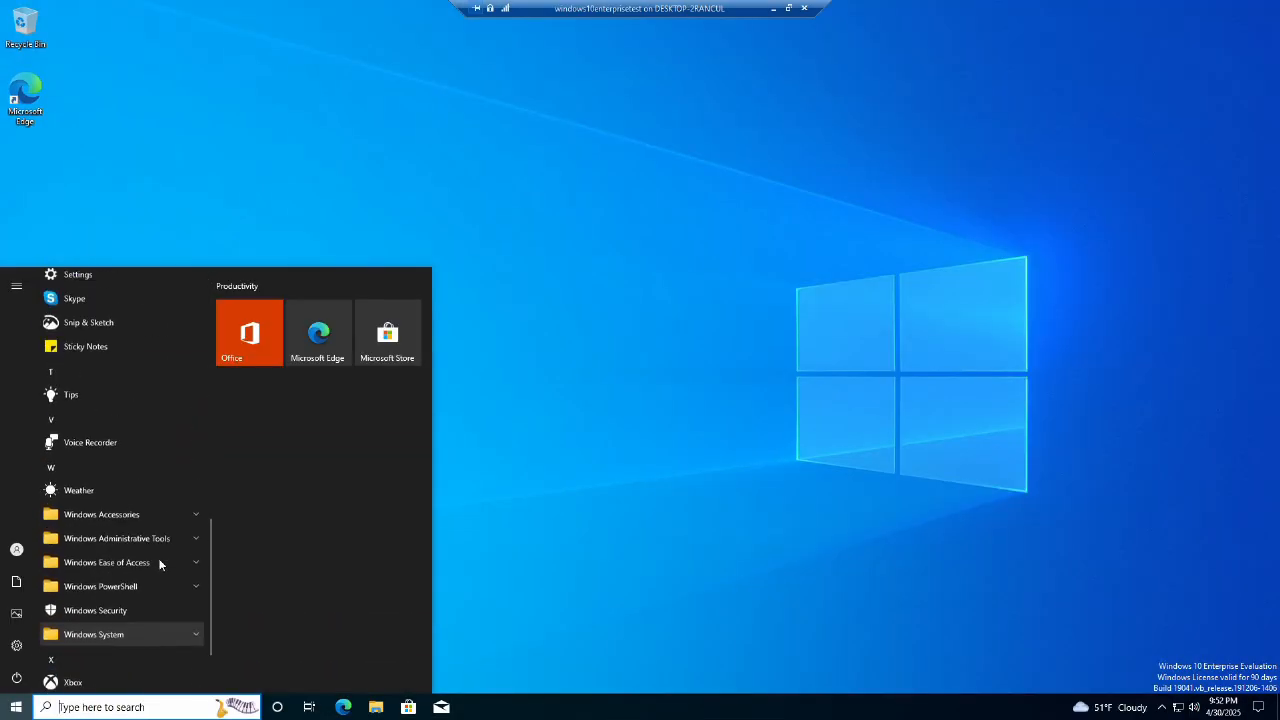
right_click(108, 458)
click(160, 468)
Step: Pin Tips to Start, and Sticky Notes and OneNote to the taskbar
right_click(84, 408)
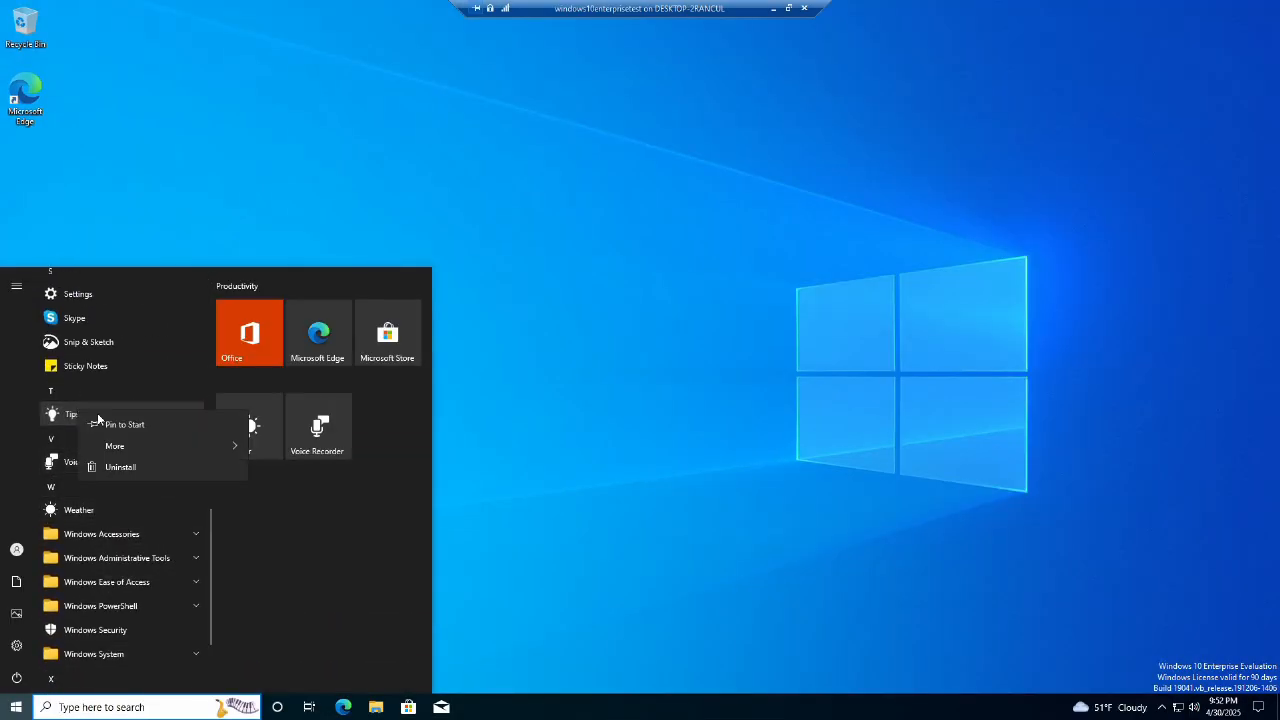
click(130, 418)
right_click(92, 371)
mouse_move(230, 403)
click(272, 410)
scroll(147, 413, up, 5)
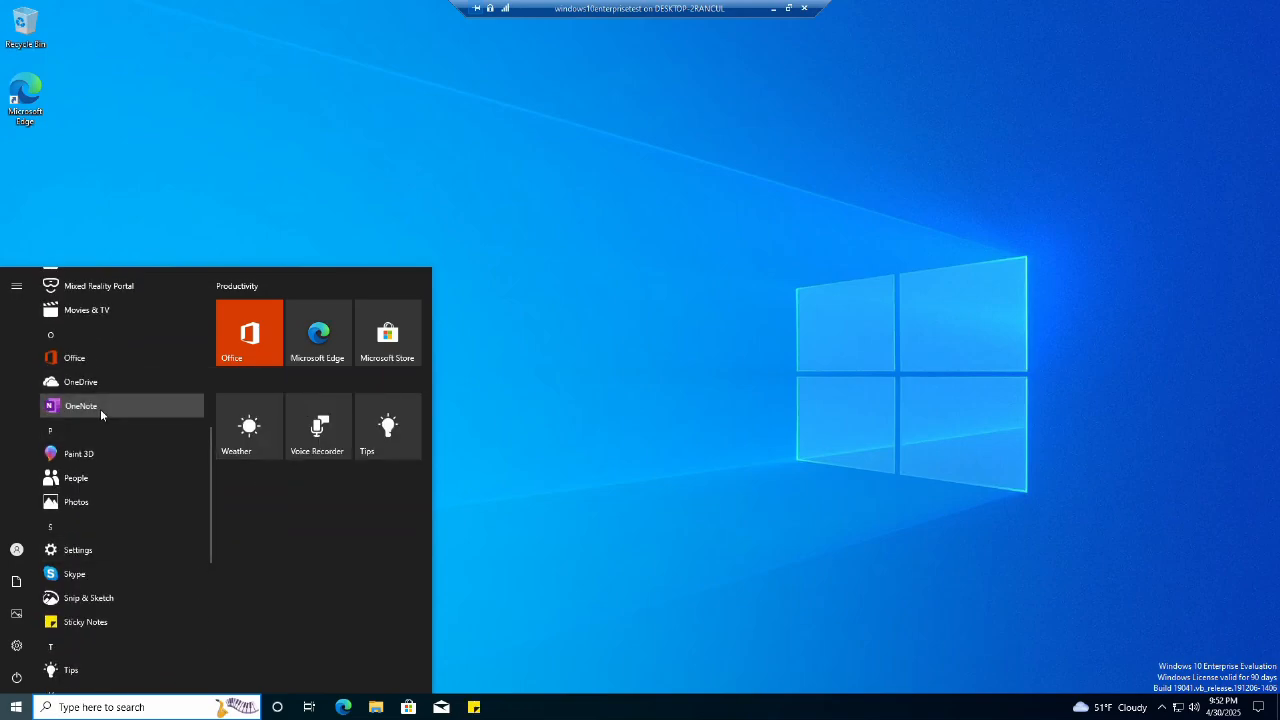
right_click(100, 409)
mouse_move(186, 447)
click(320, 449)
Step: Pin Microsoft Solitaire Collection and Calculator to Start, and Calendar to the taskbar
scroll(127, 411, up, 1)
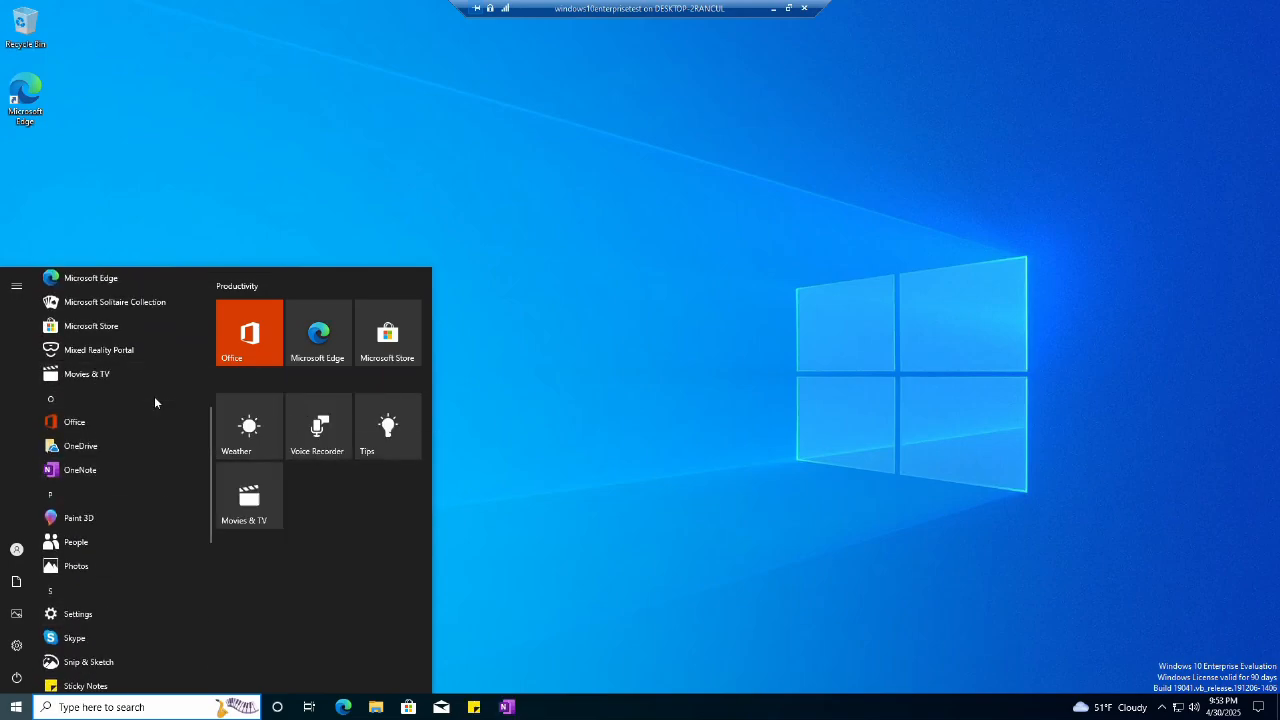
right_click(100, 328)
mouse_move(248, 372)
click(100, 302)
right_click(102, 302)
click(144, 315)
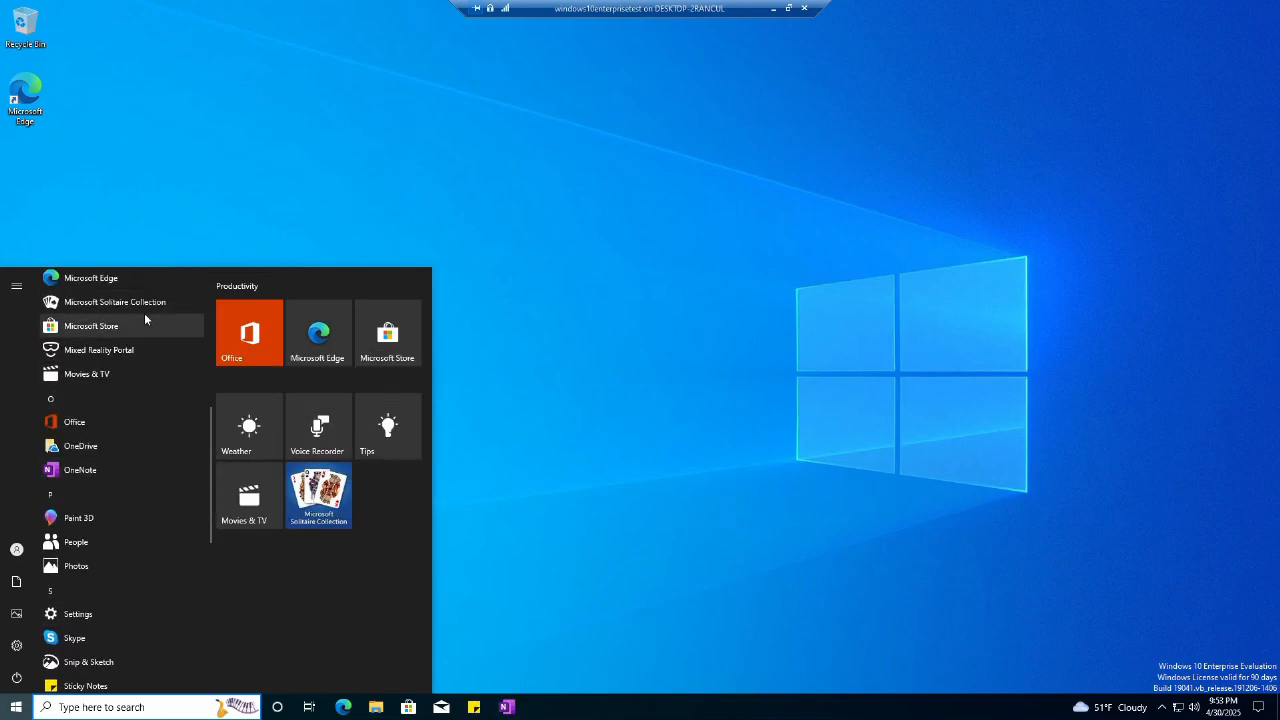
scroll(133, 425, up, 3)
right_click(111, 375)
click(130, 390)
right_click(108, 402)
mouse_move(150, 430)
click(320, 437)
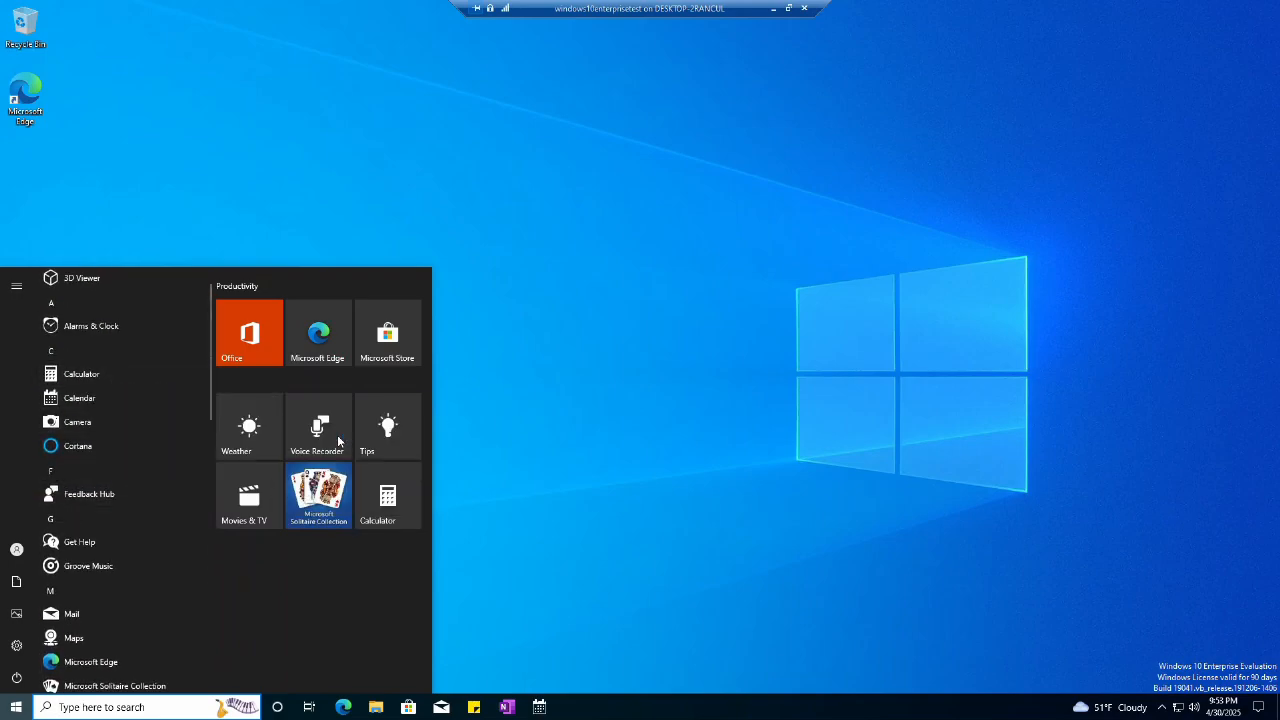
Step: Close the Start menu and open Personalize from the desktop's right-click menu
click(586, 363)
right_click(586, 361)
click(628, 486)
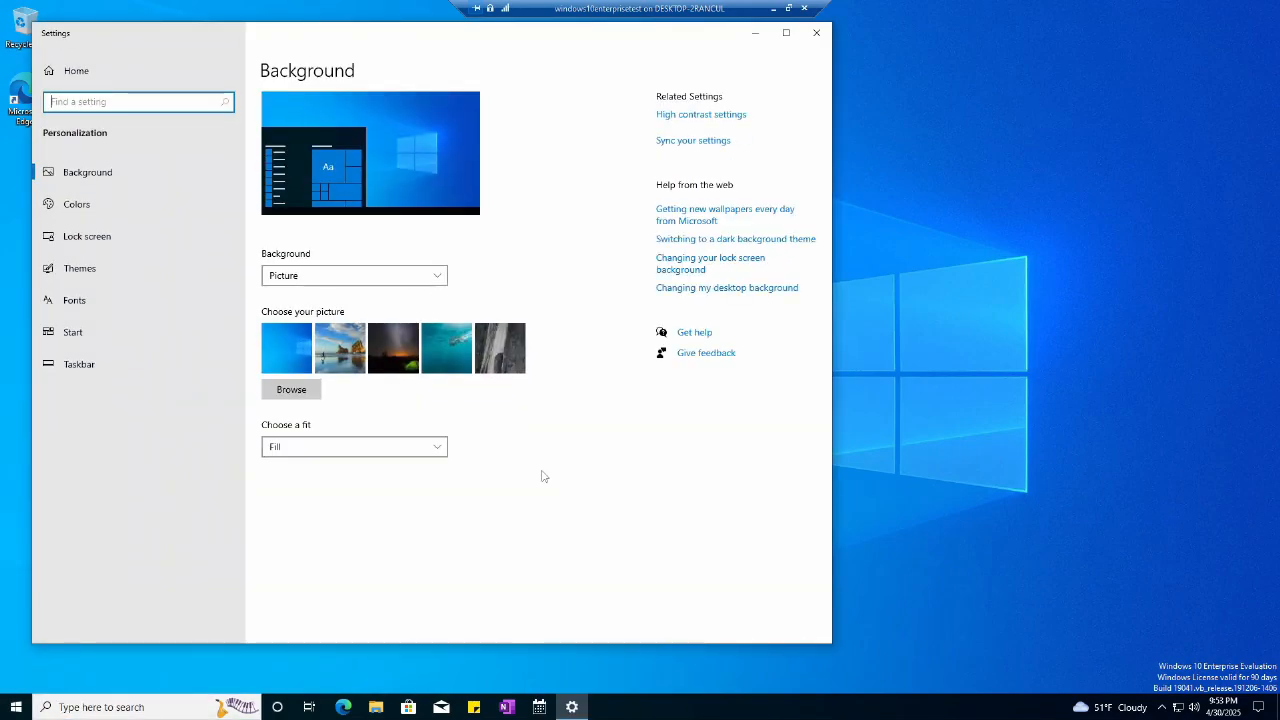
Step: Set the underwater picture as wallpaper, centred on a crimson background
click(443, 276)
click(443, 276)
click(446, 350)
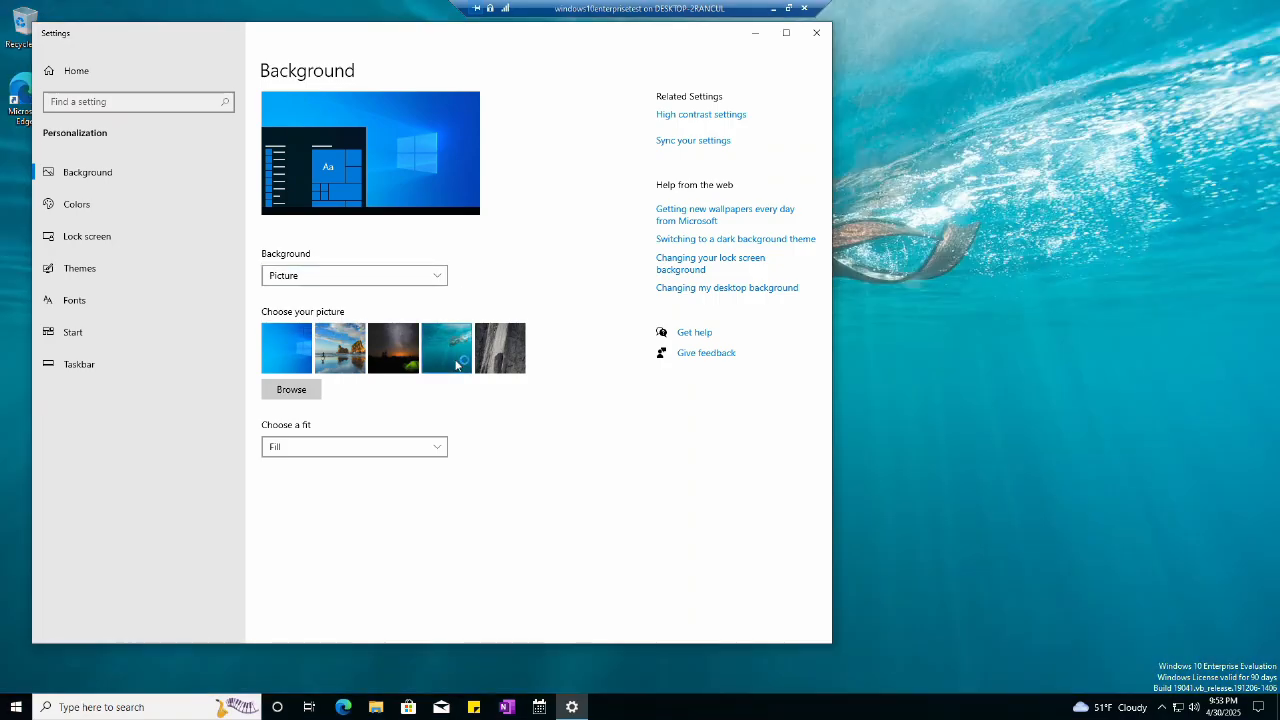
click(437, 447)
click(375, 535)
scroll(376, 530, down, 1)
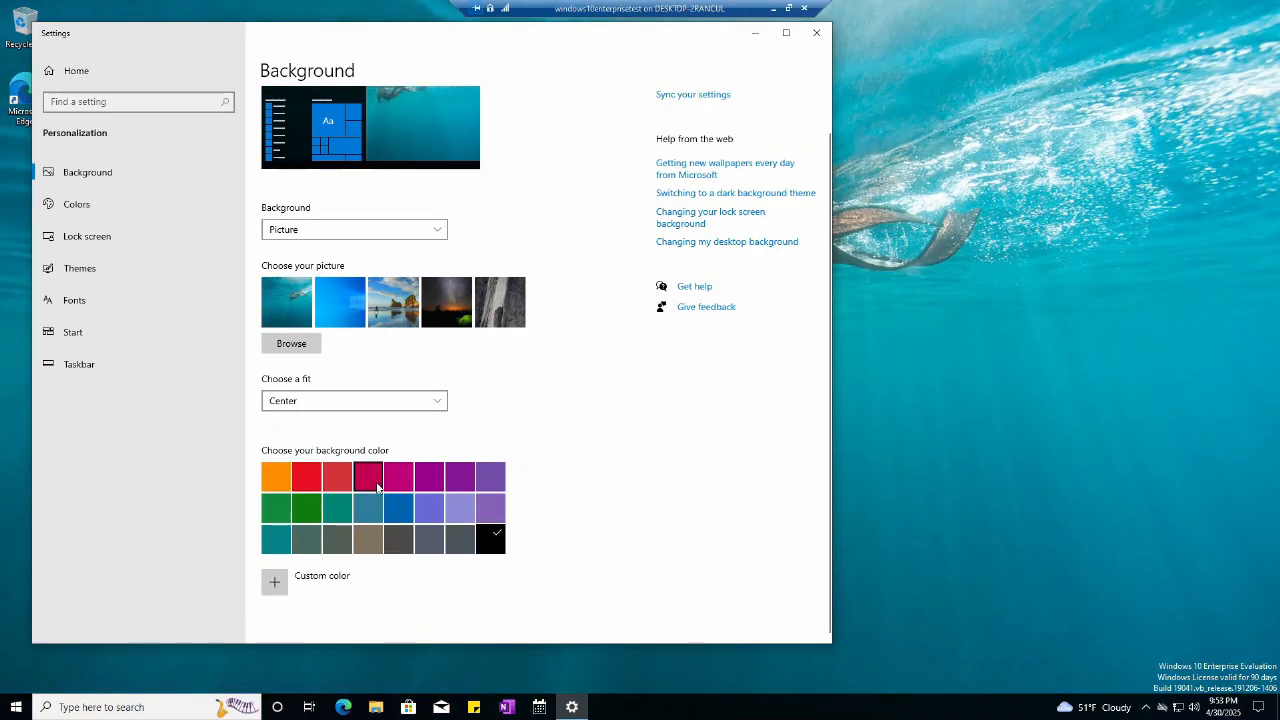
click(376, 485)
Step: Choose a grey-green accent colour
click(146, 204)
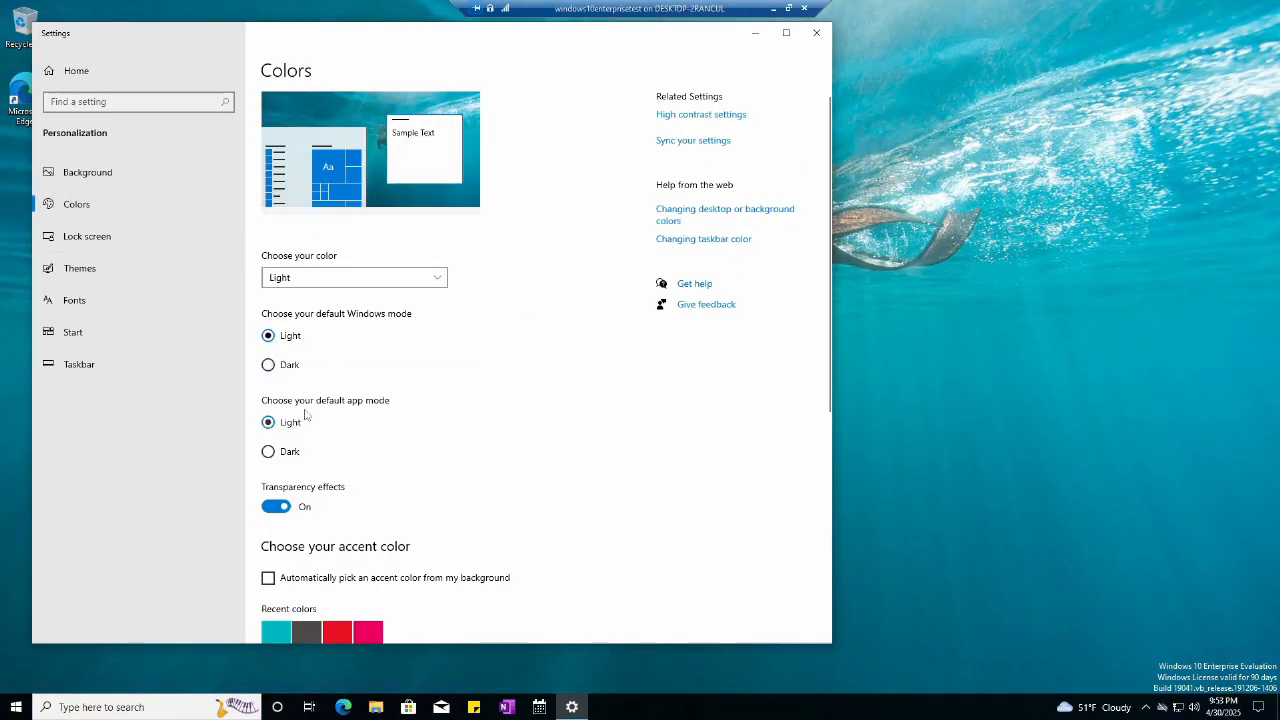
scroll(393, 359, down, 5)
scroll(393, 359, down, 3)
click(399, 396)
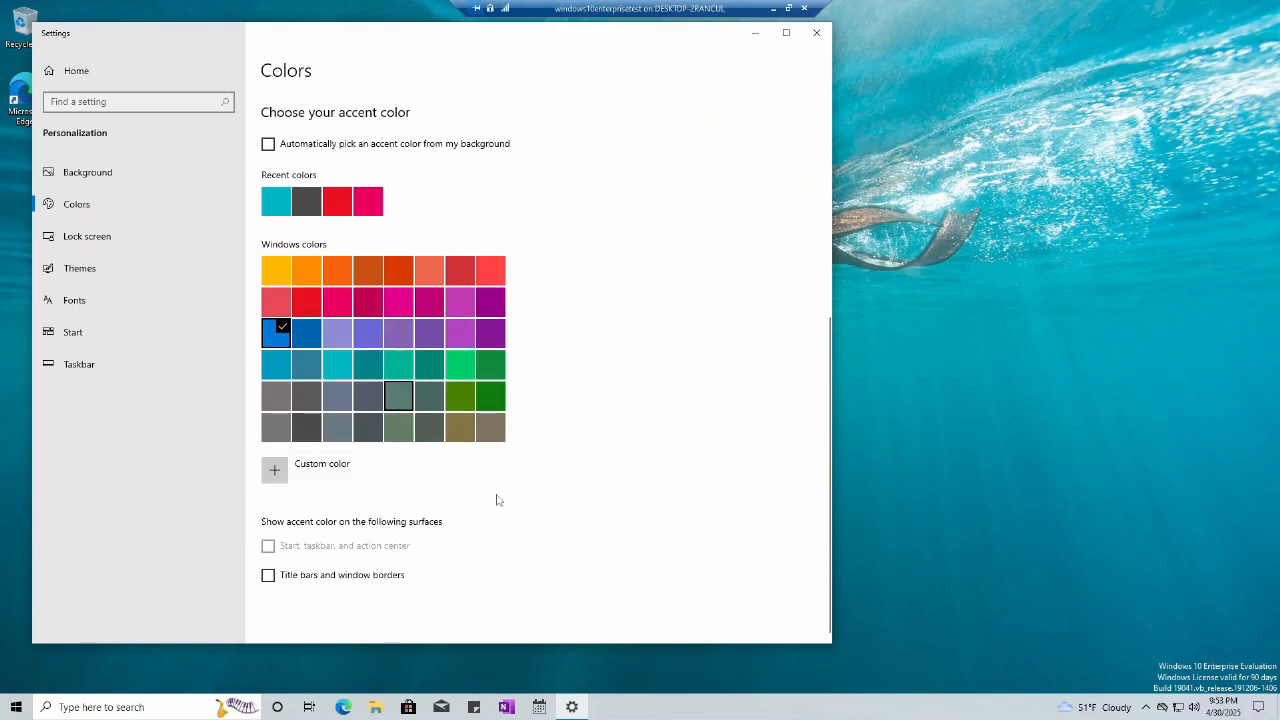
Step: Move the taskbar to the right edge of the screen
click(110, 332)
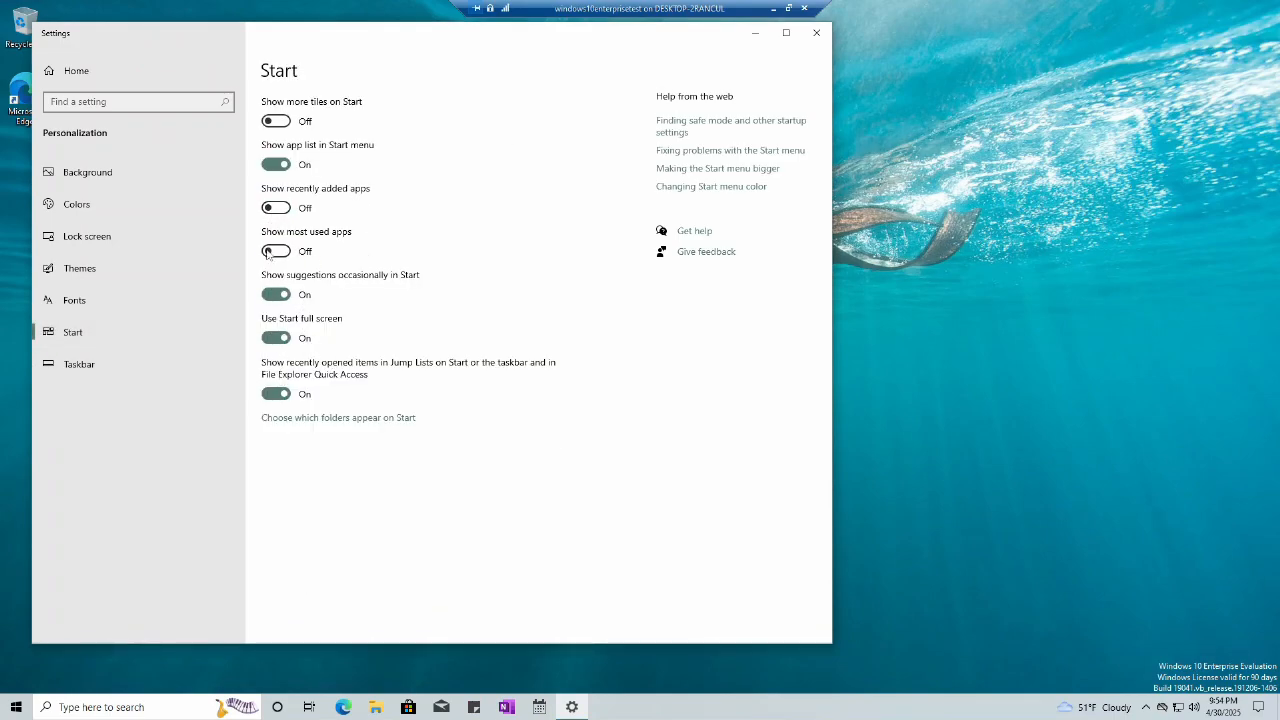
click(139, 360)
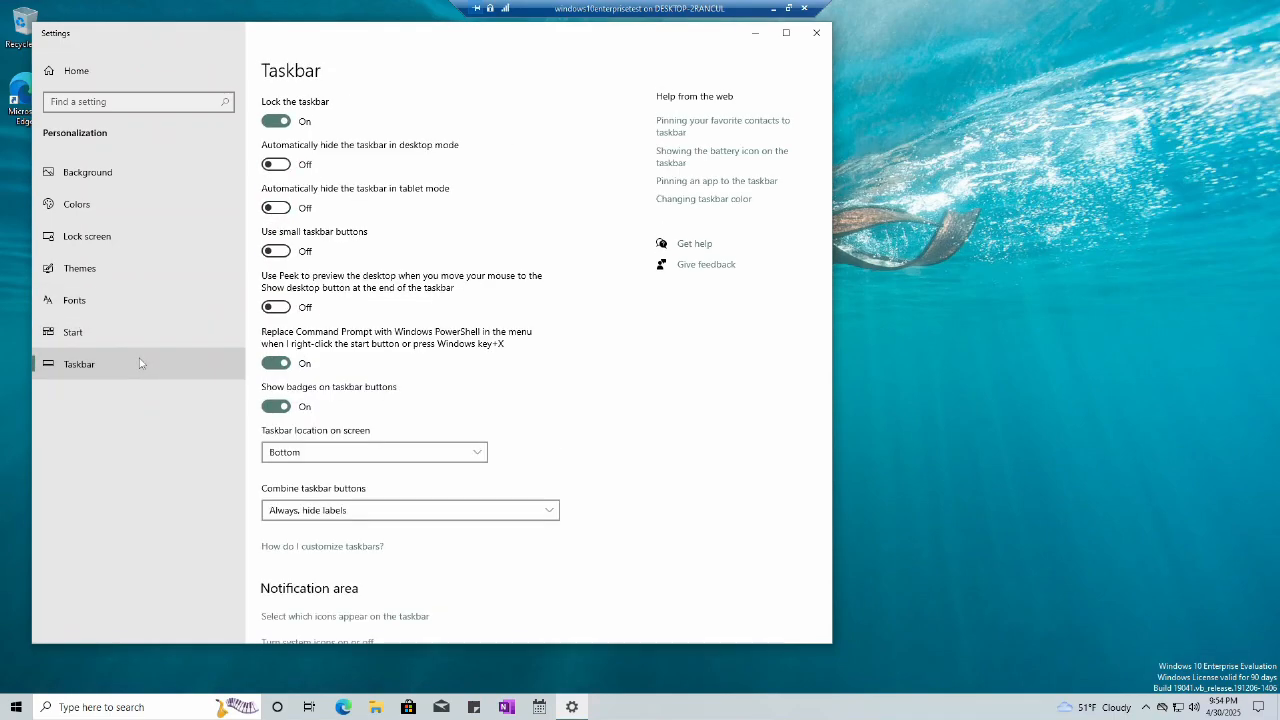
click(463, 451)
click(403, 431)
scroll(476, 468, down, 8)
Step: Turn on Show contacts on the taskbar, check the People flyout, and close Settings
scroll(478, 468, down, 1)
click(276, 397)
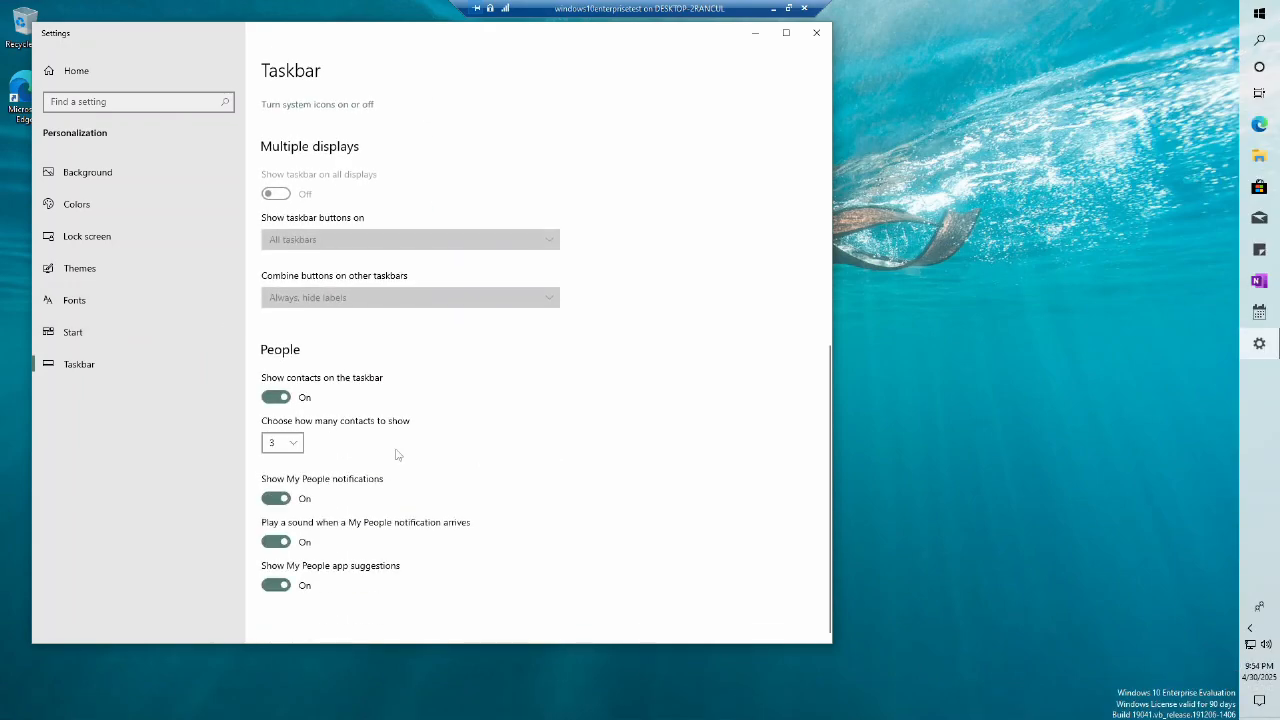
click(1259, 607)
click(962, 421)
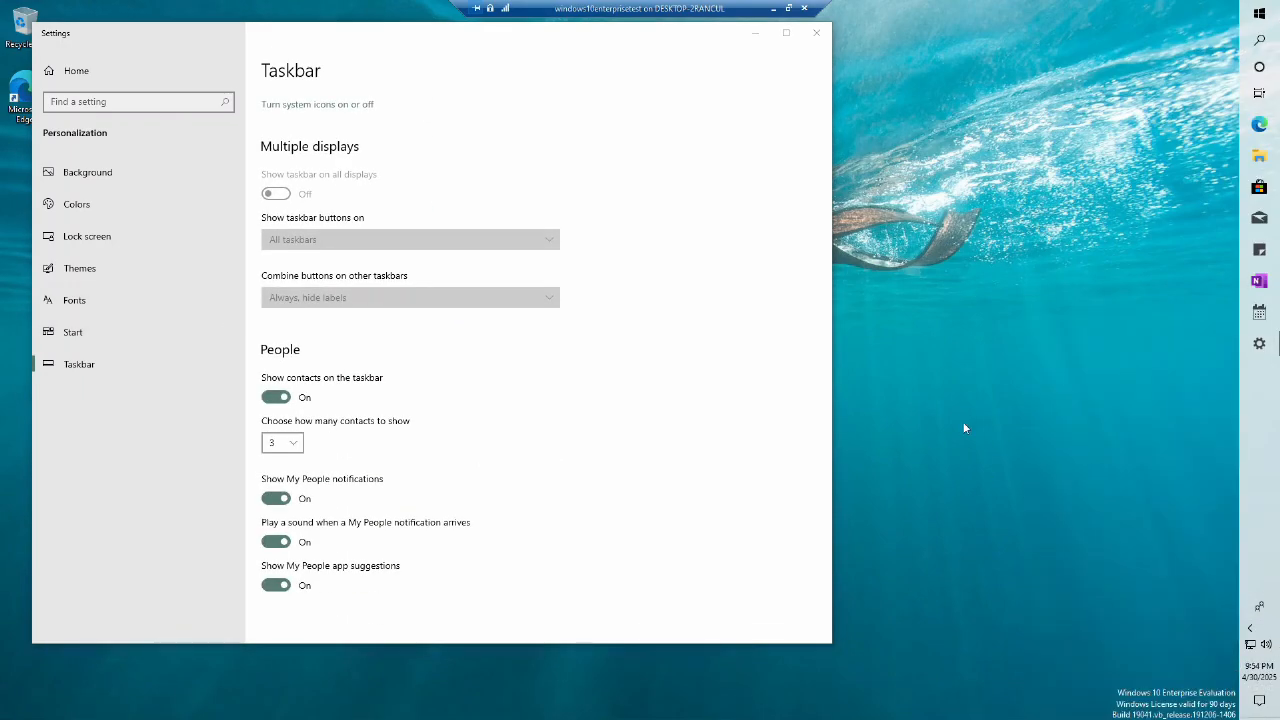
click(815, 36)
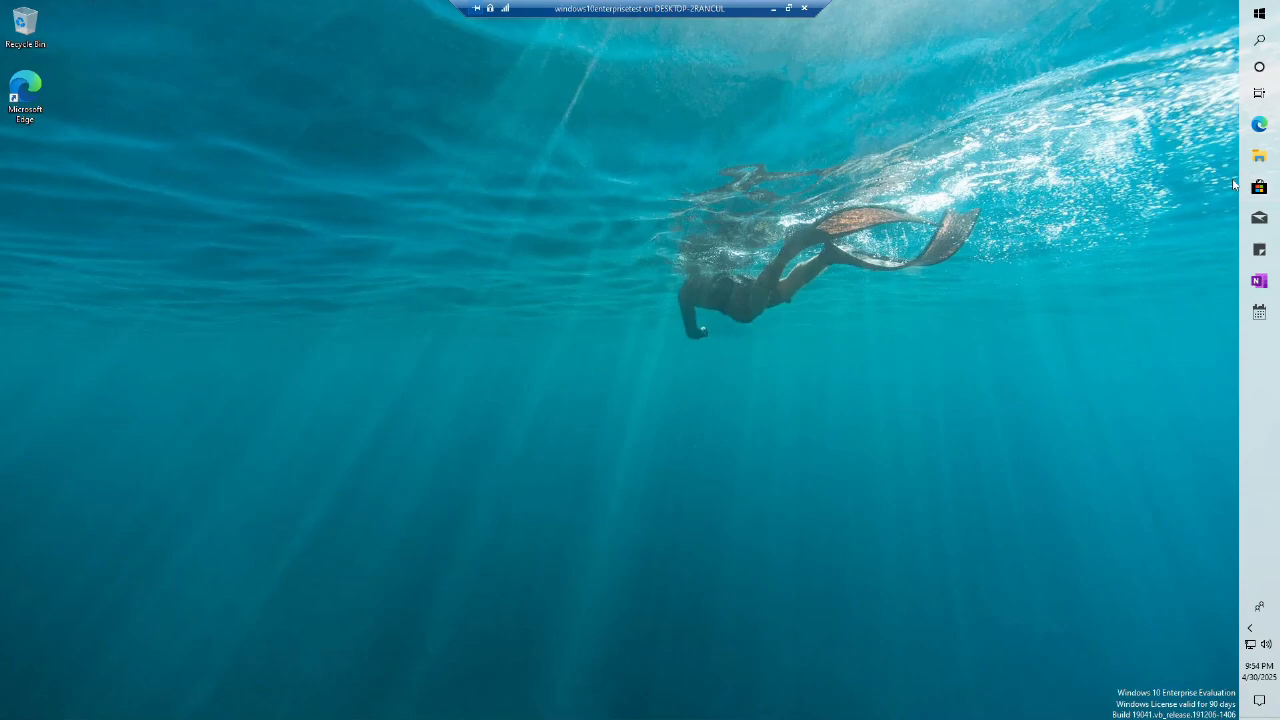
Step: Search 'rege' and launch Registry Editor as administrator
key(super)
text(rege)
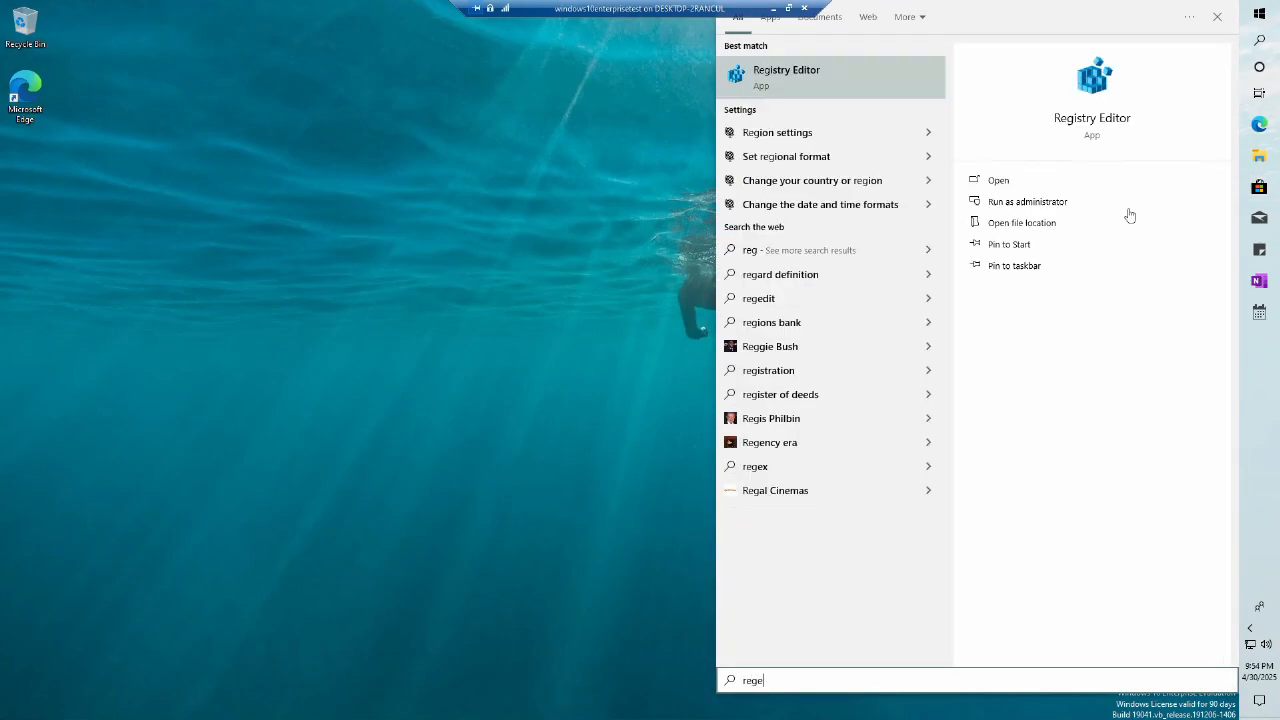
click(1080, 206)
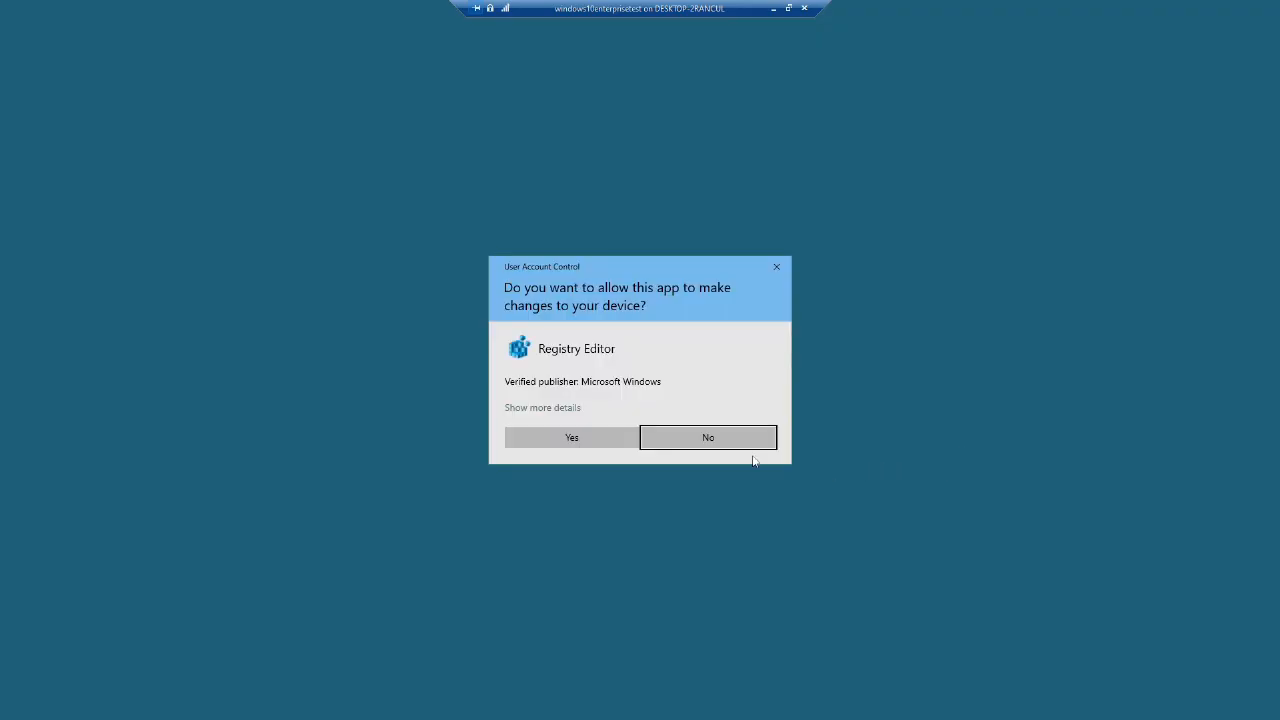
click(605, 440)
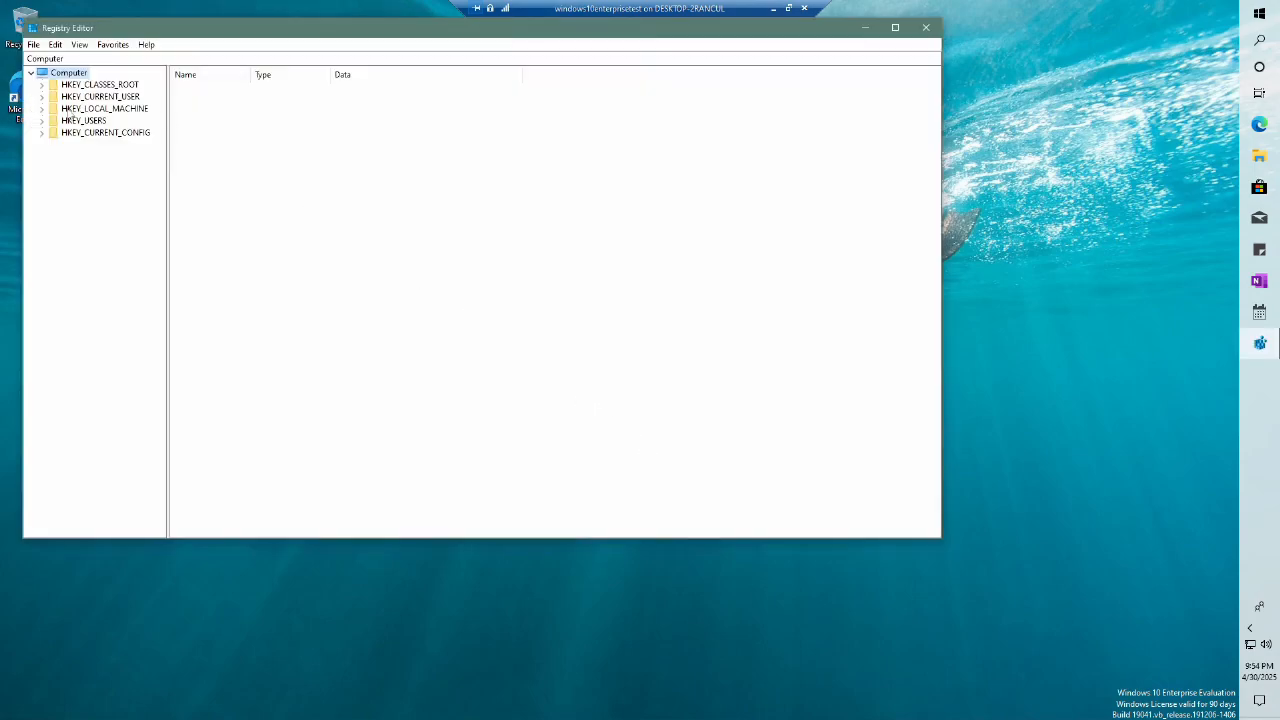
Step: In HKLM's NetworkList profile key, change Description to sethsprivateLAN
click(42, 110)
click(52, 193)
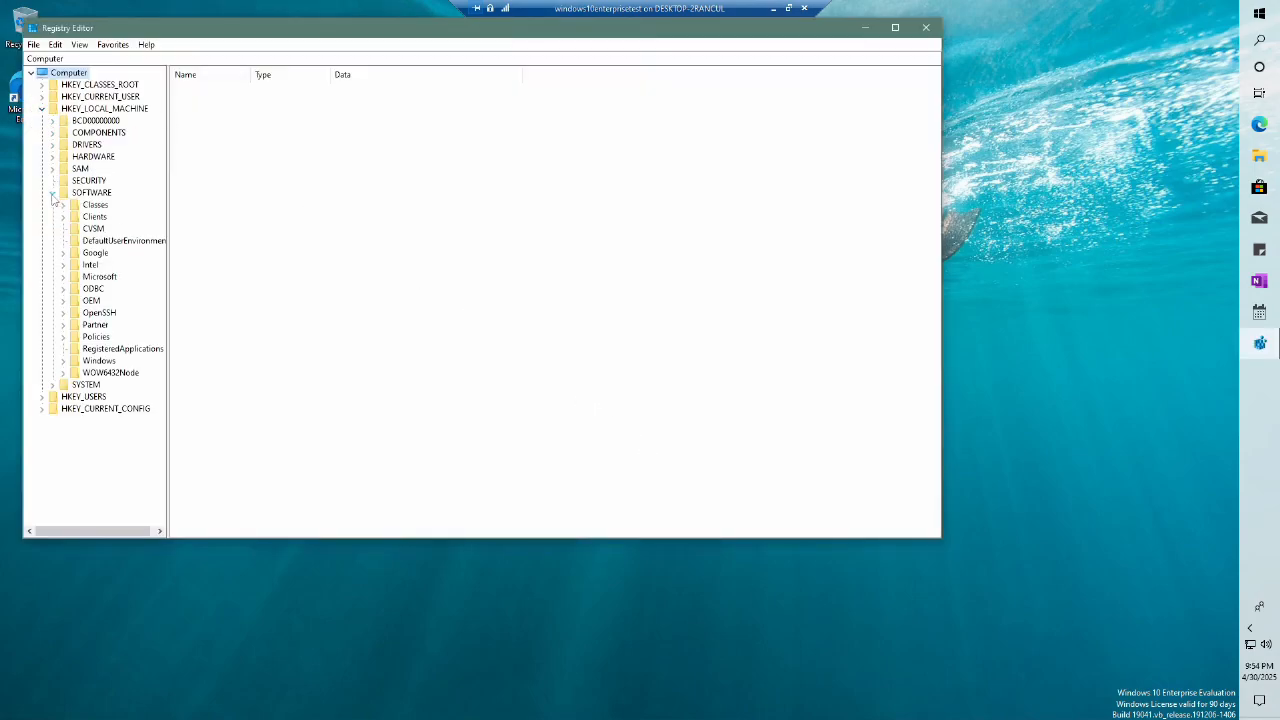
click(64, 279)
scroll(110, 312, down, 15)
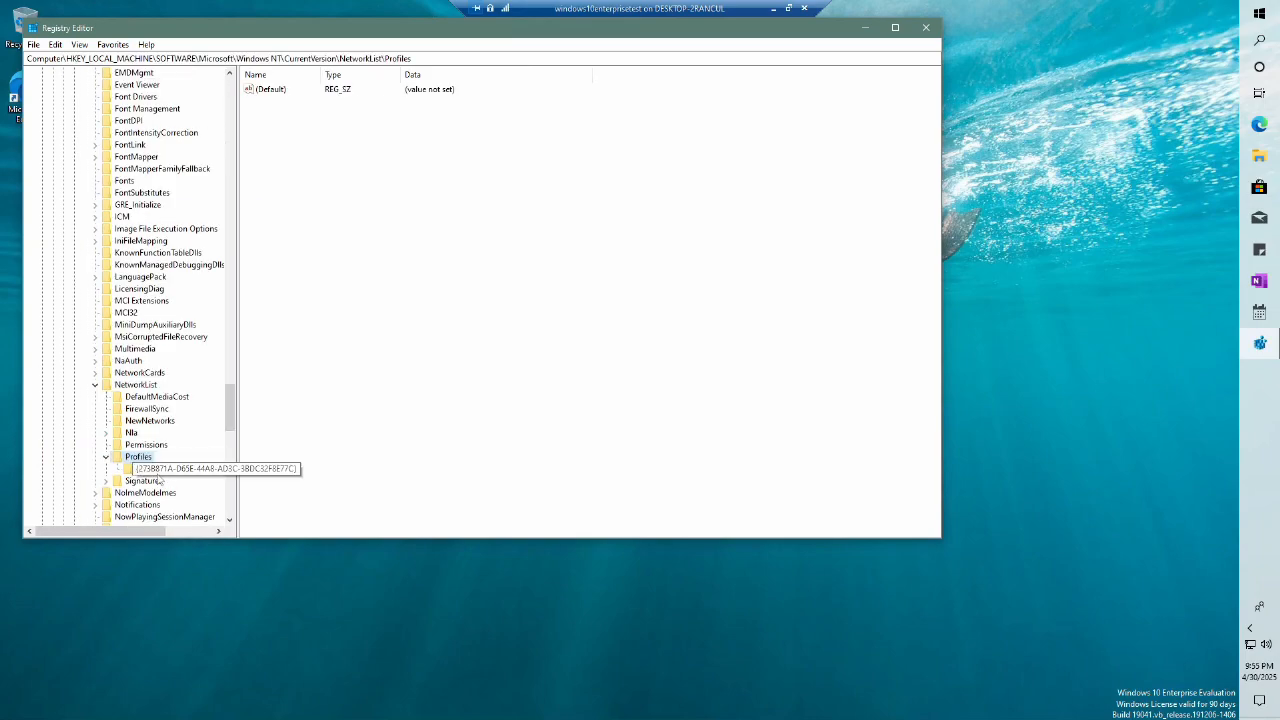
click(159, 471)
click(289, 143)
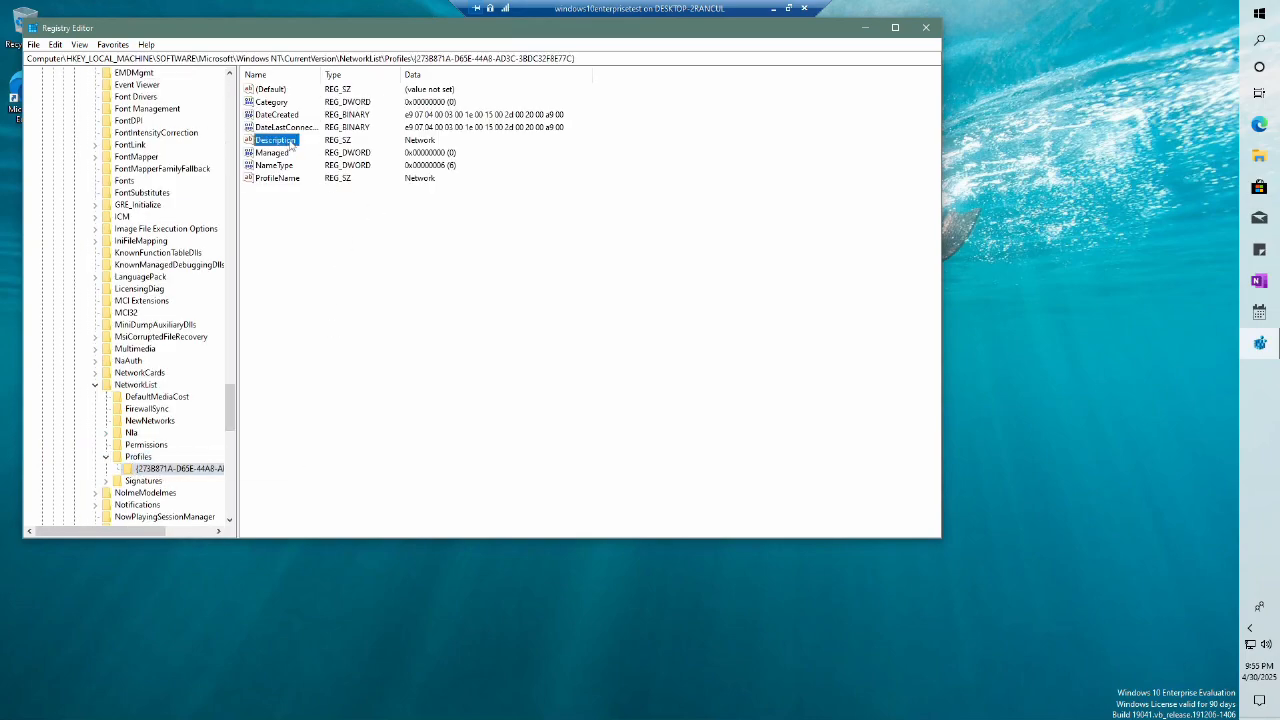
double_click(290, 143)
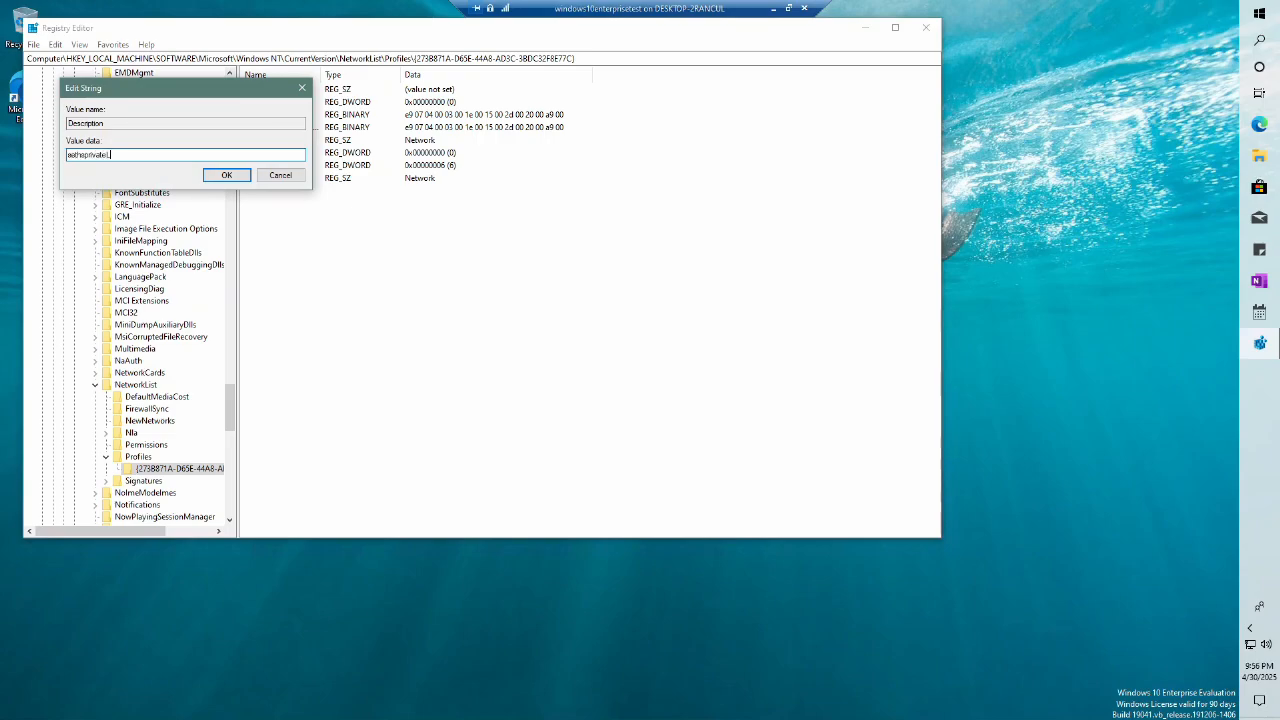
key(Return)
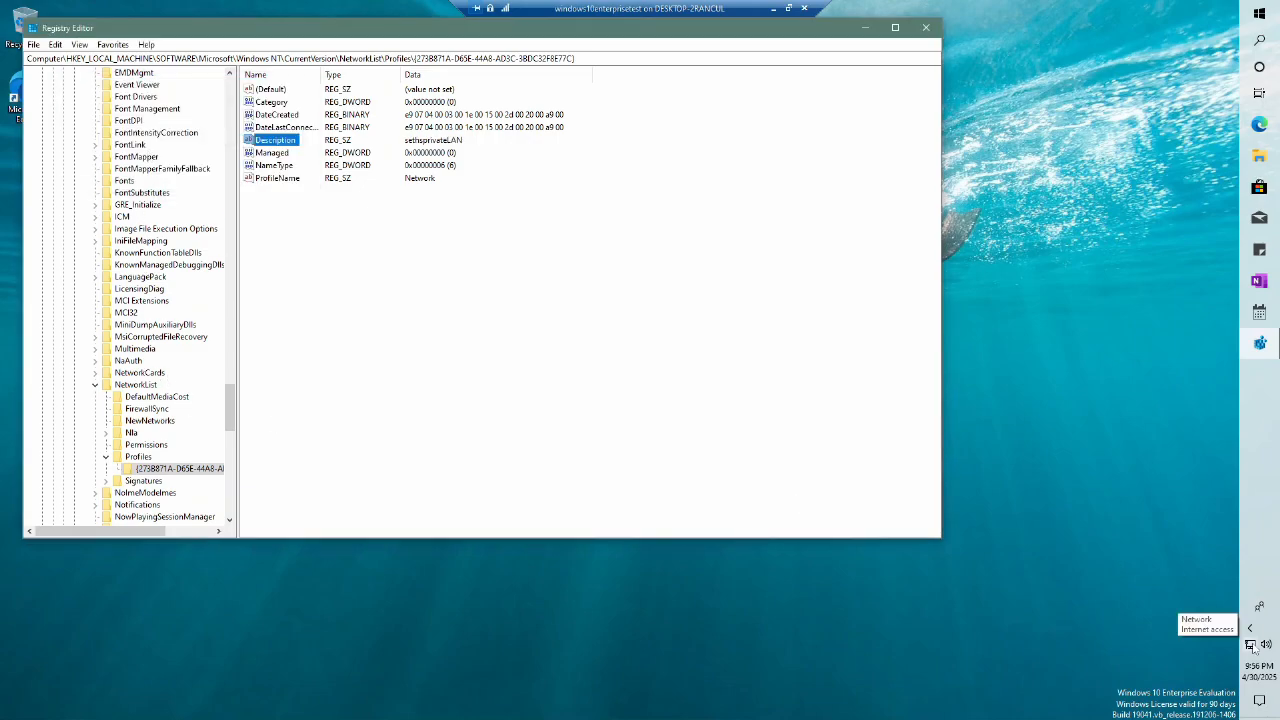
drag(230, 409, 229, 96)
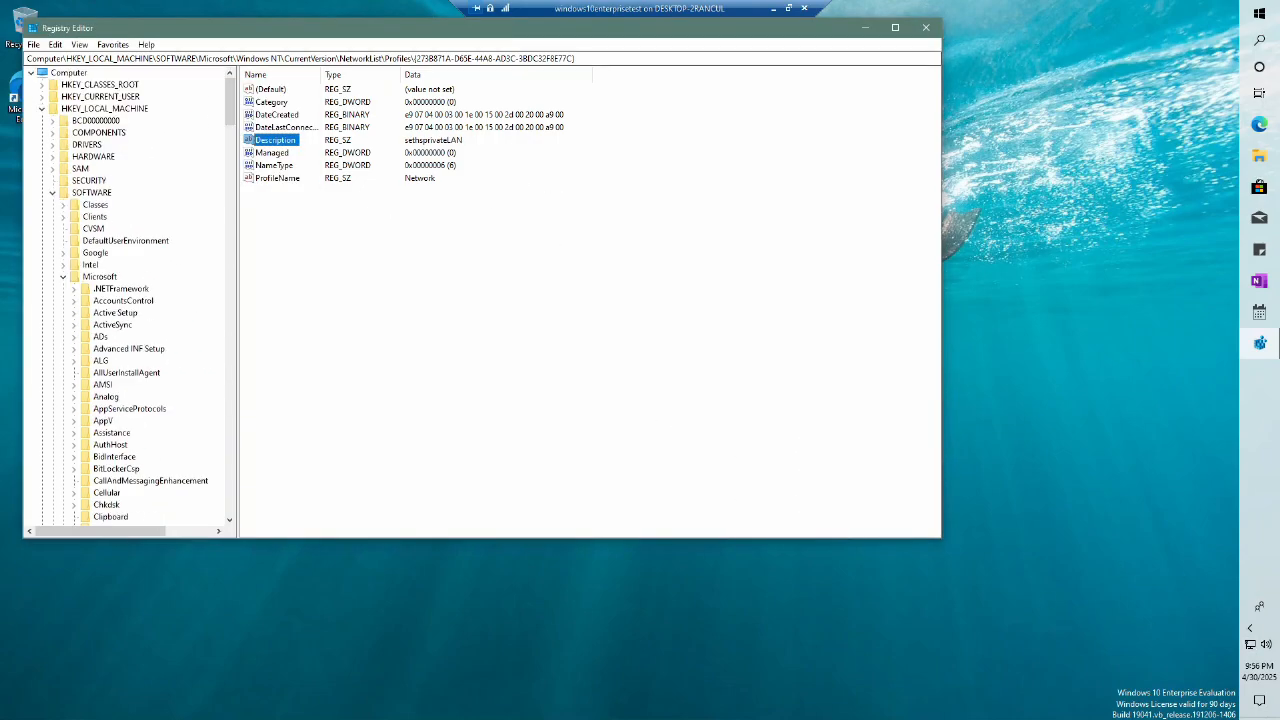
Step: Collapse HKLM and go to HKCU\Control Panel\Cursors
click(43, 110)
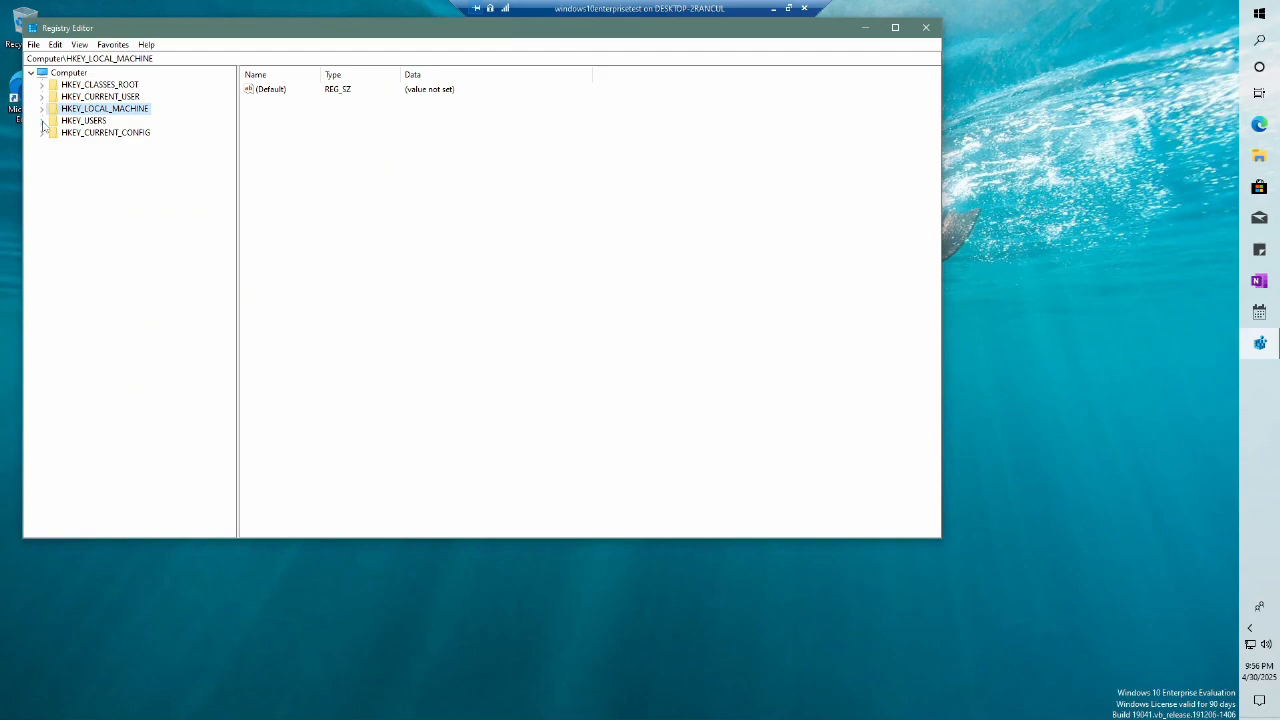
click(42, 97)
click(53, 133)
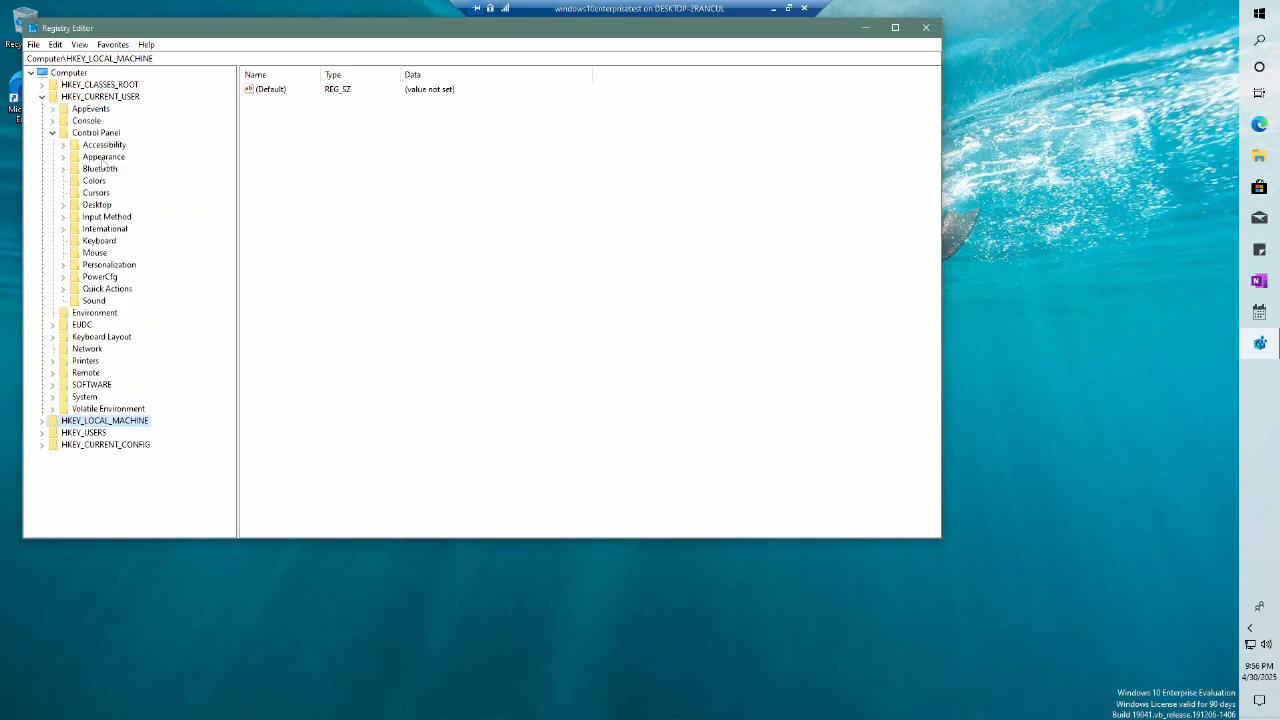
click(86, 194)
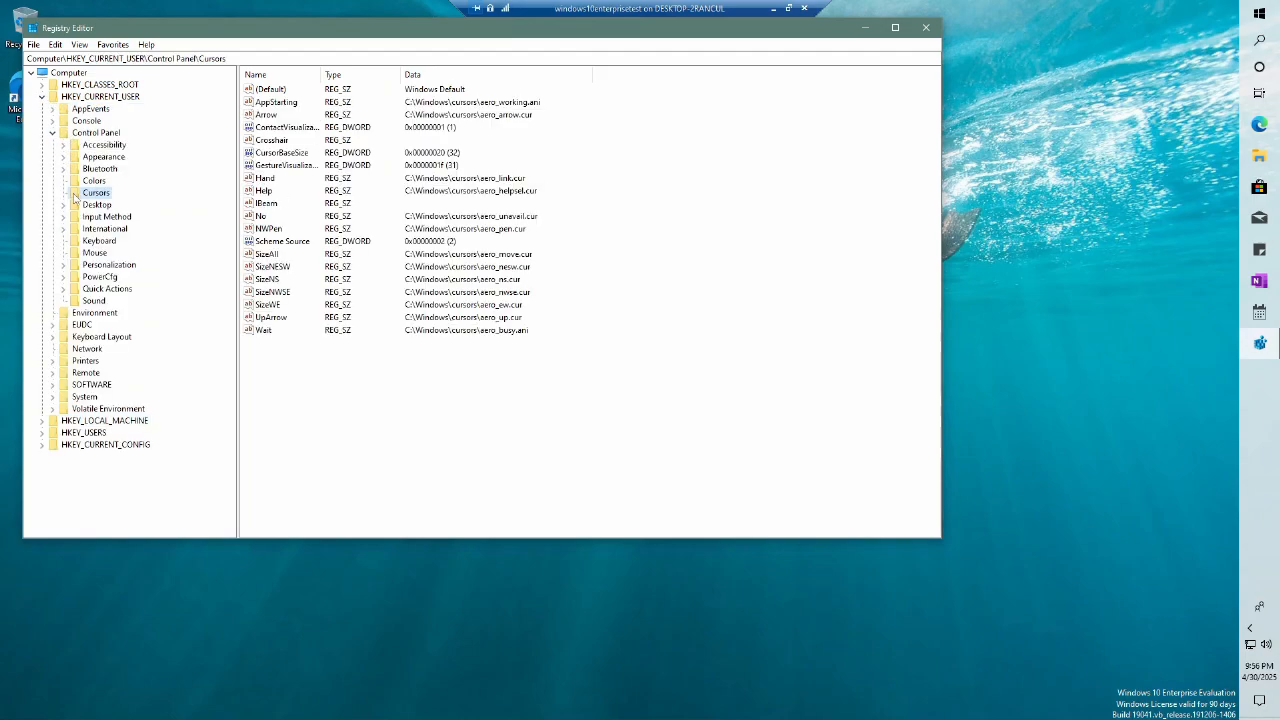
Step: Set CursorBaseSize to 128 and open File Explorer at This PC
double_click(283, 153)
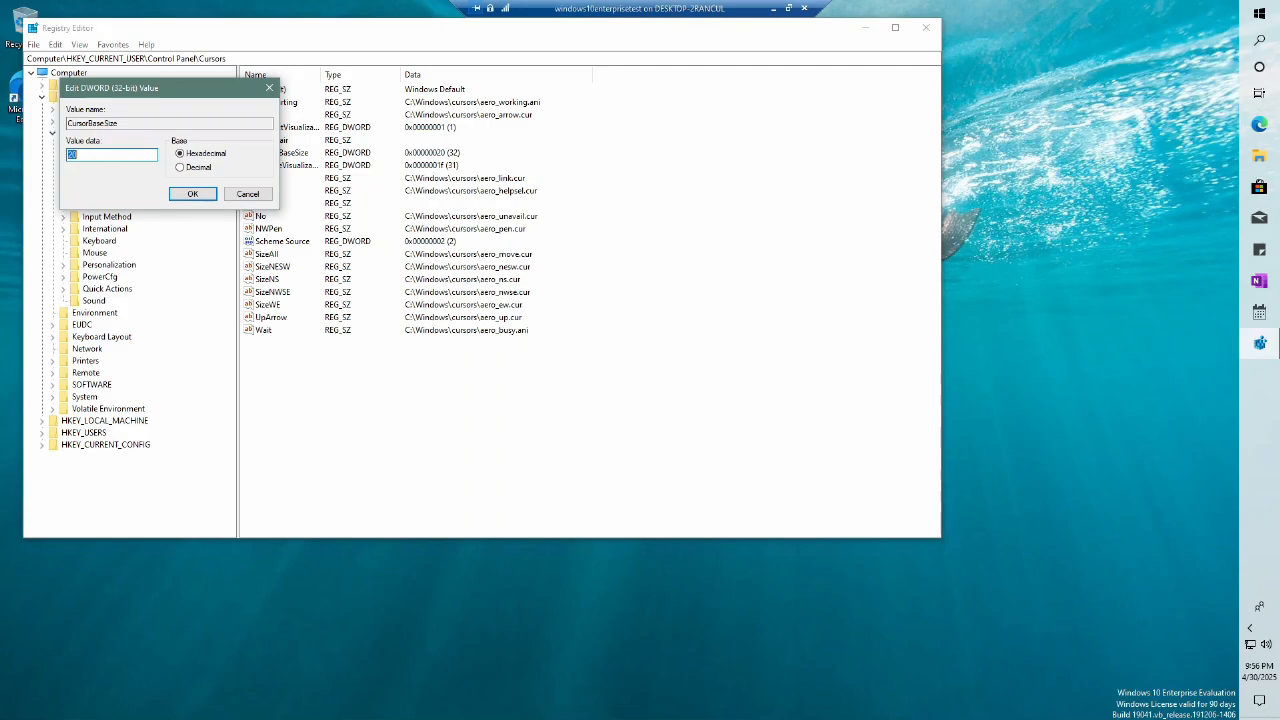
click(189, 193)
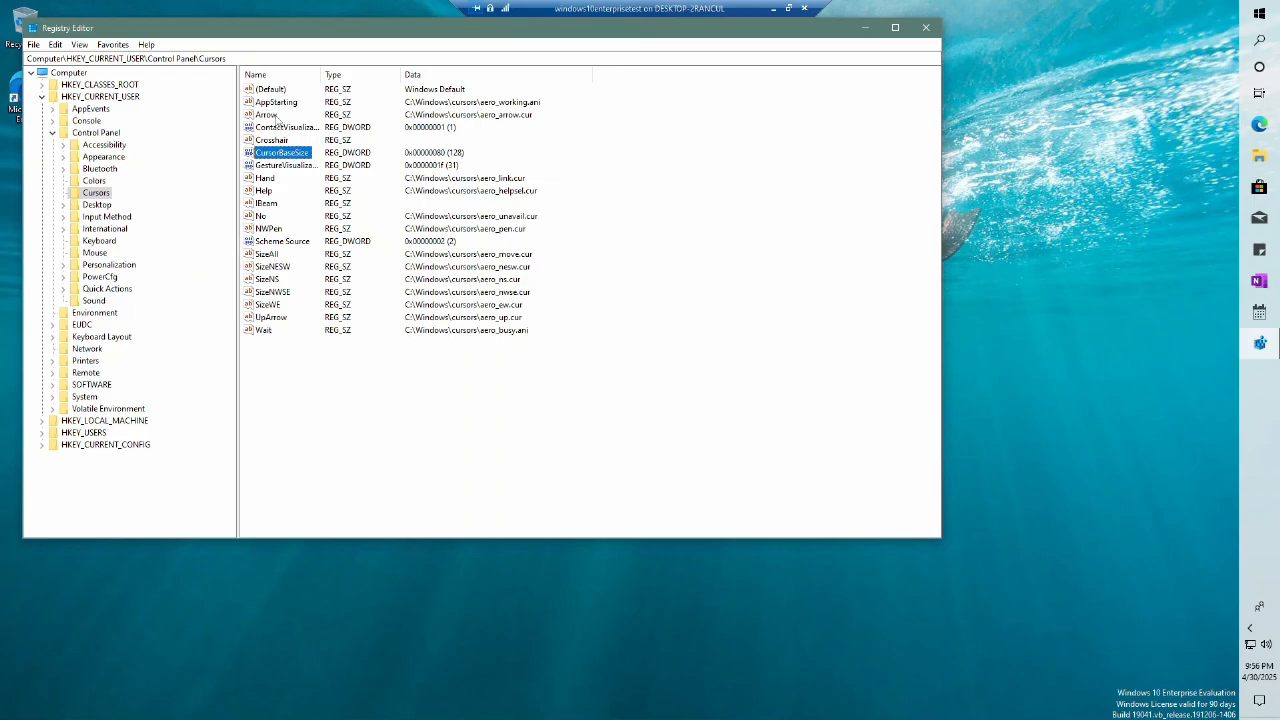
key(super+e)
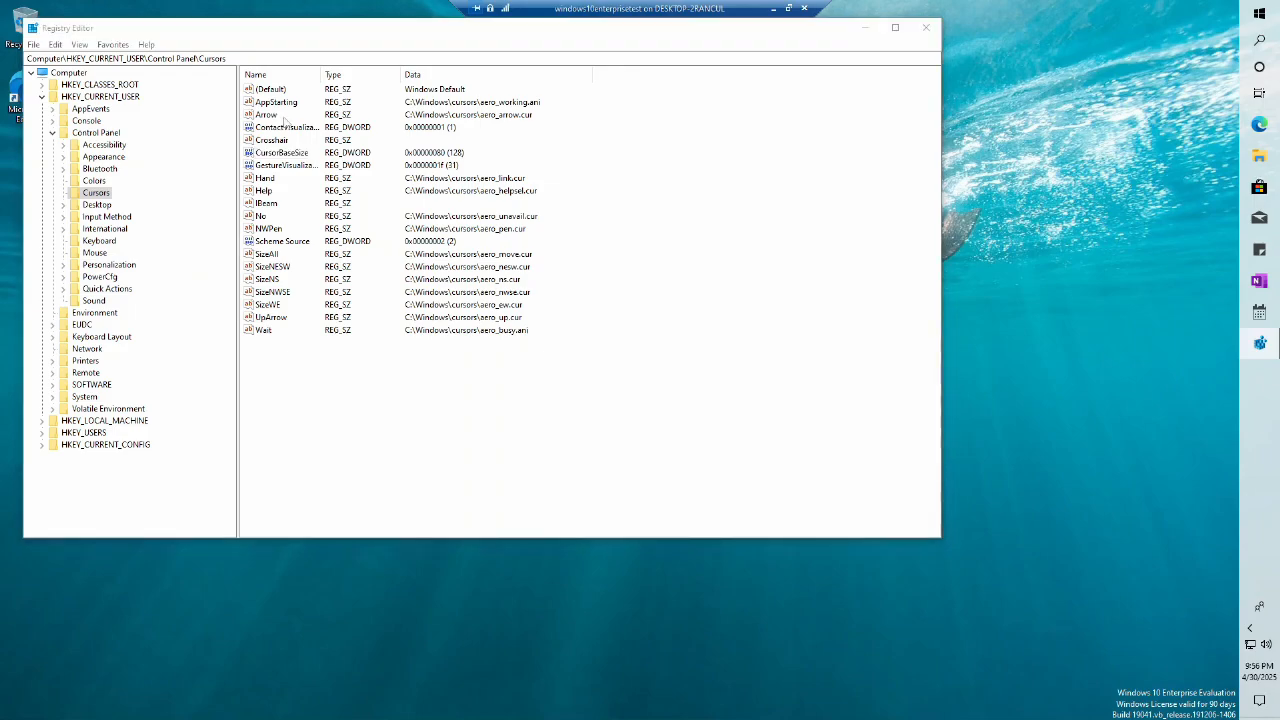
click(322, 378)
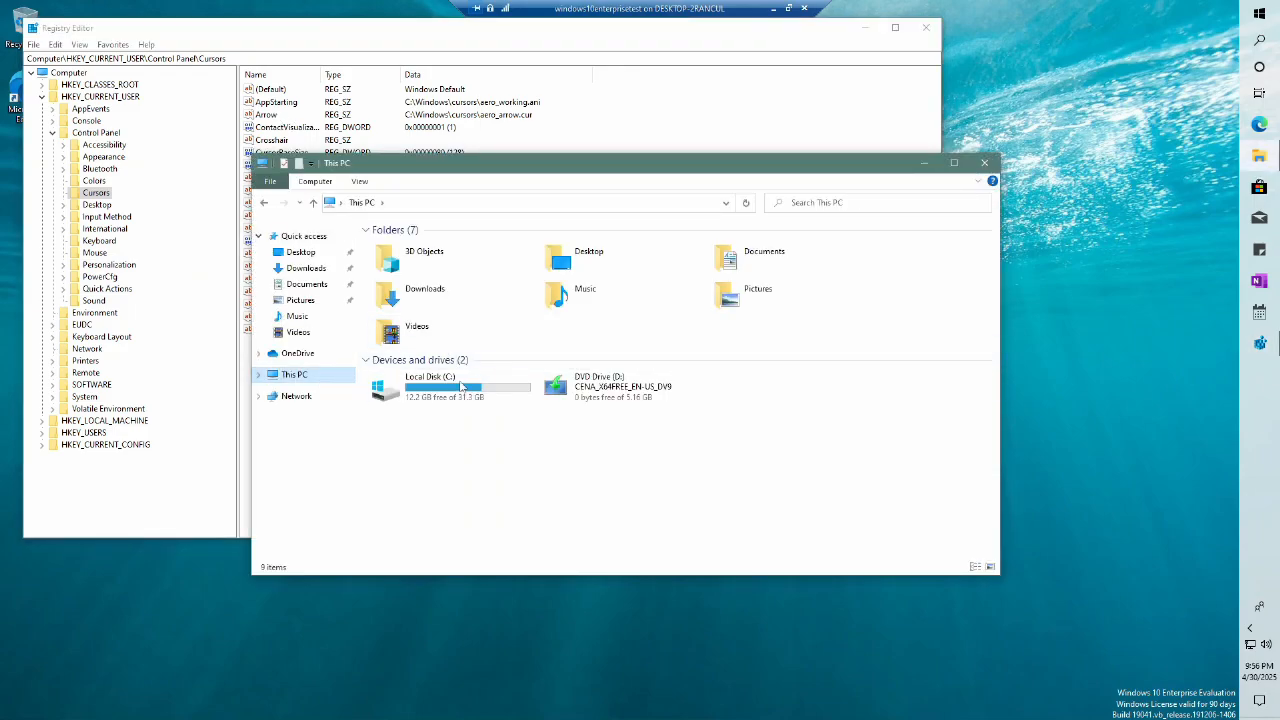
Step: Browse to C:\Windows\Cursors and copy the aero_ew file name without renaming it
double_click(449, 388)
double_click(431, 304)
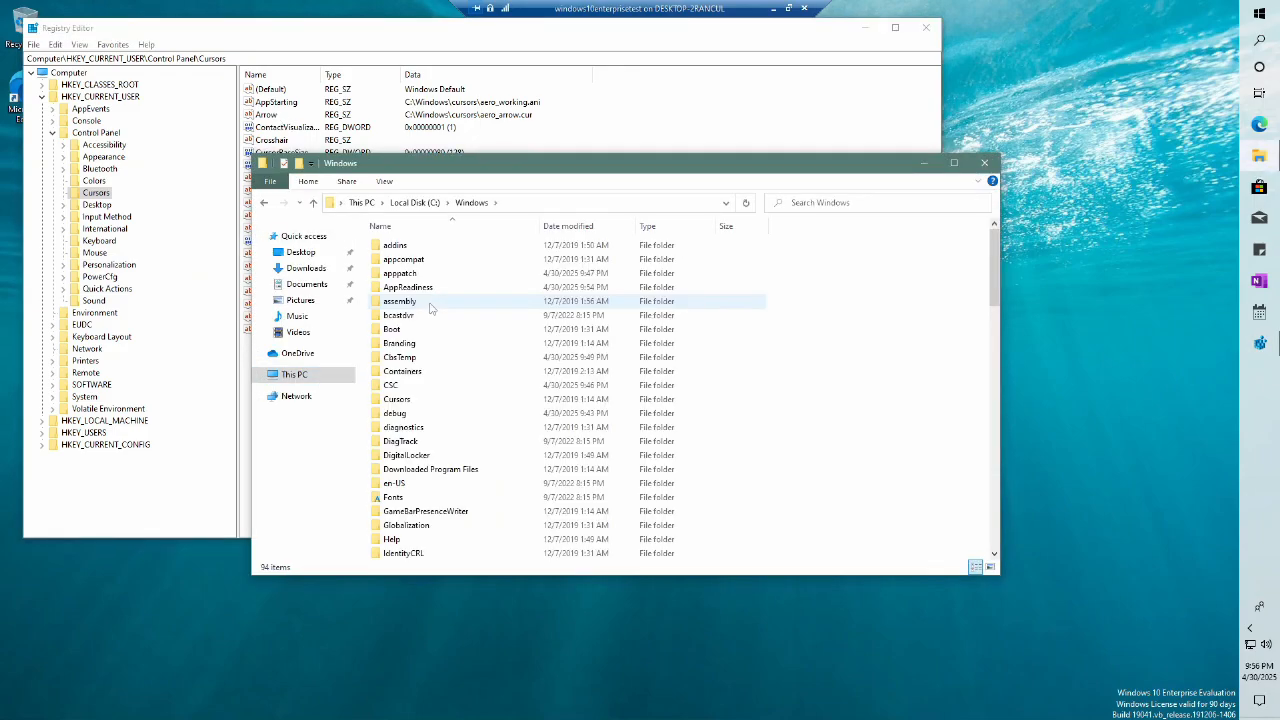
double_click(405, 400)
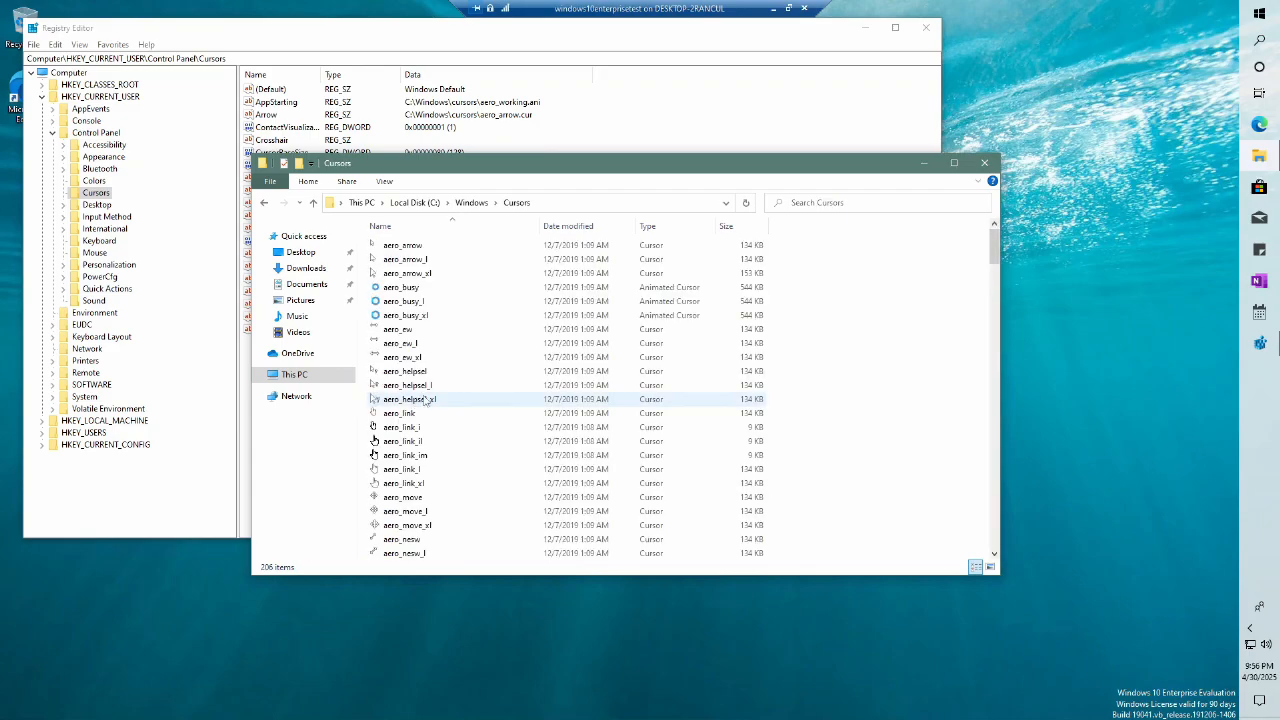
click(403, 337)
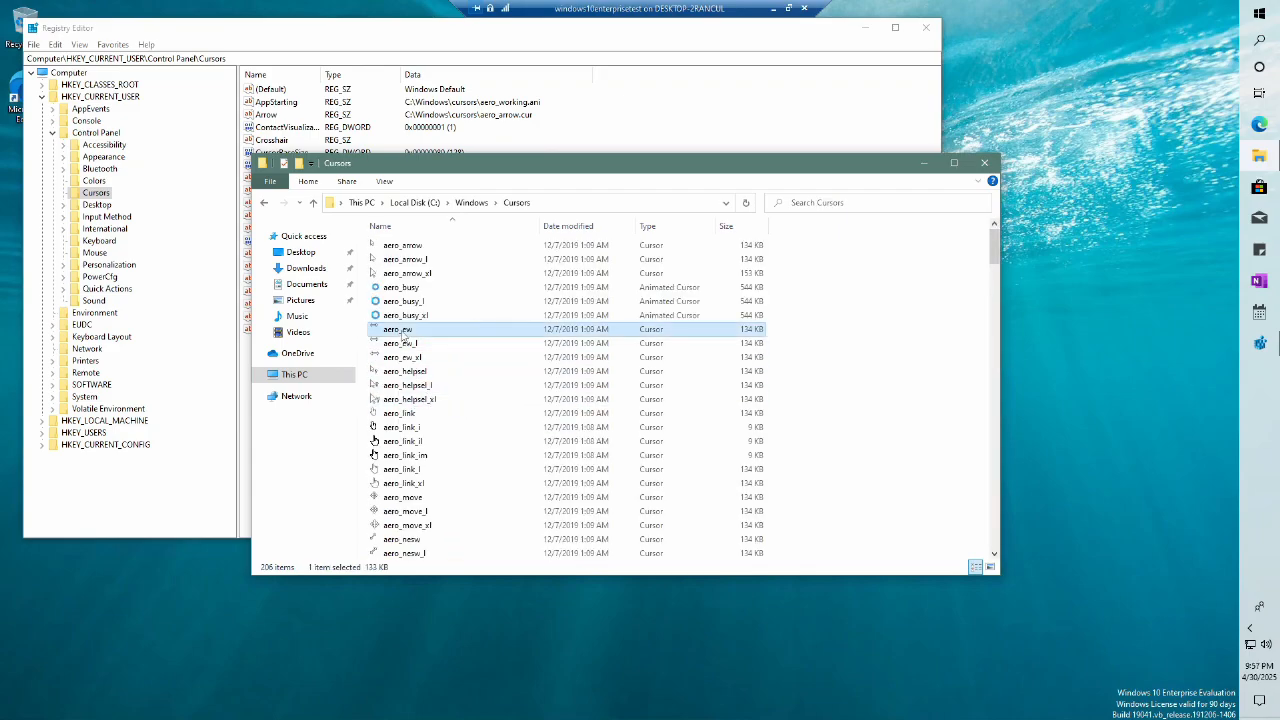
click(403, 334)
right_click(395, 329)
click(437, 372)
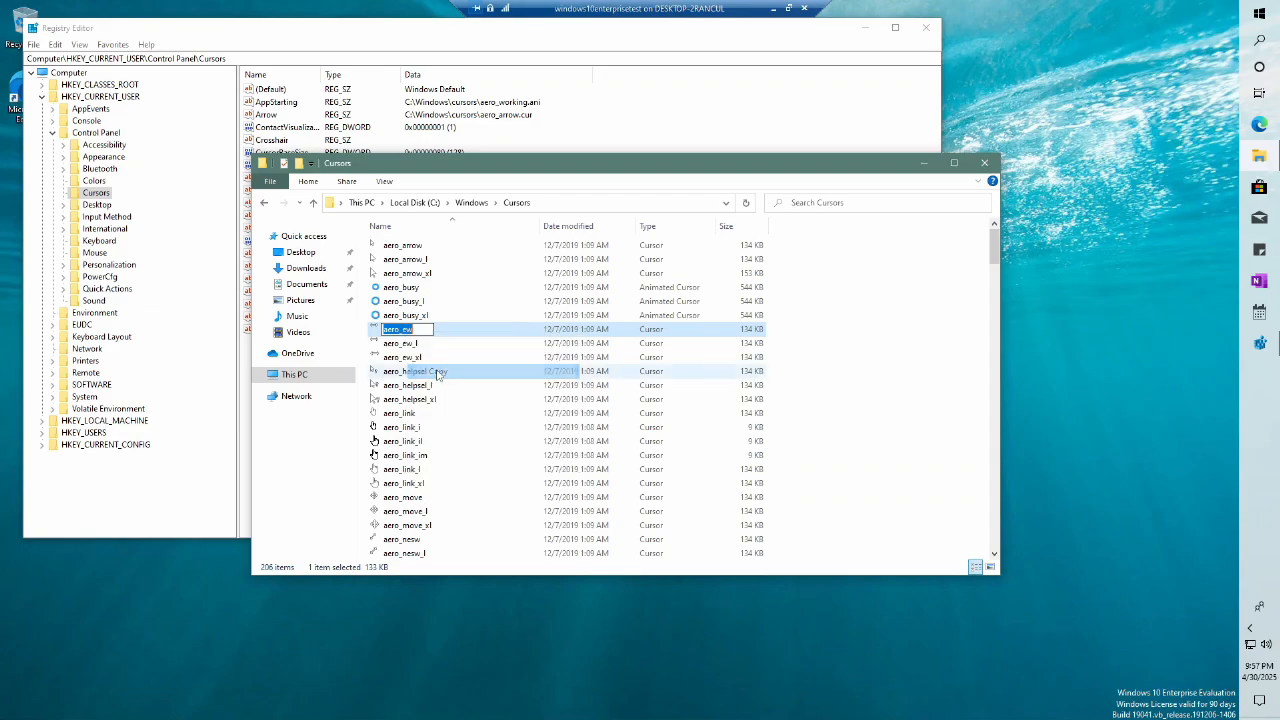
key(Escape)
Step: Paste aero_ew into the Arrow value's path, save it, and close Registry Editor
click(924, 162)
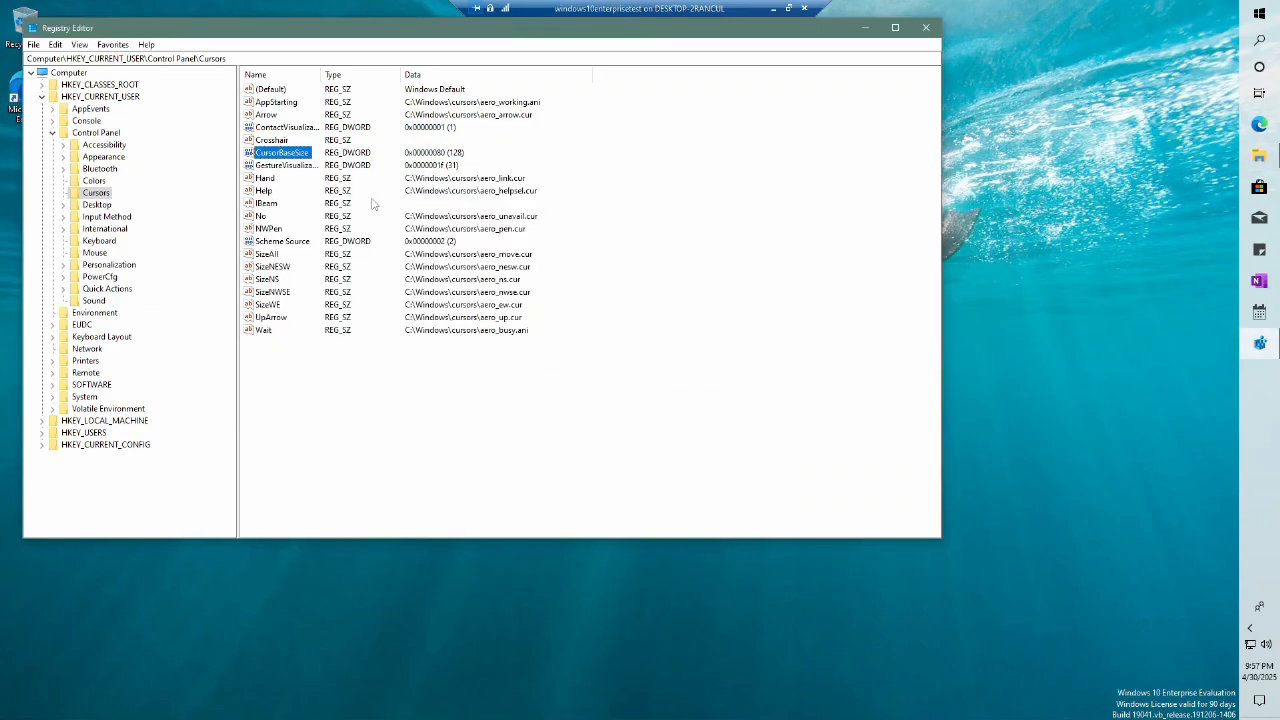
double_click(279, 116)
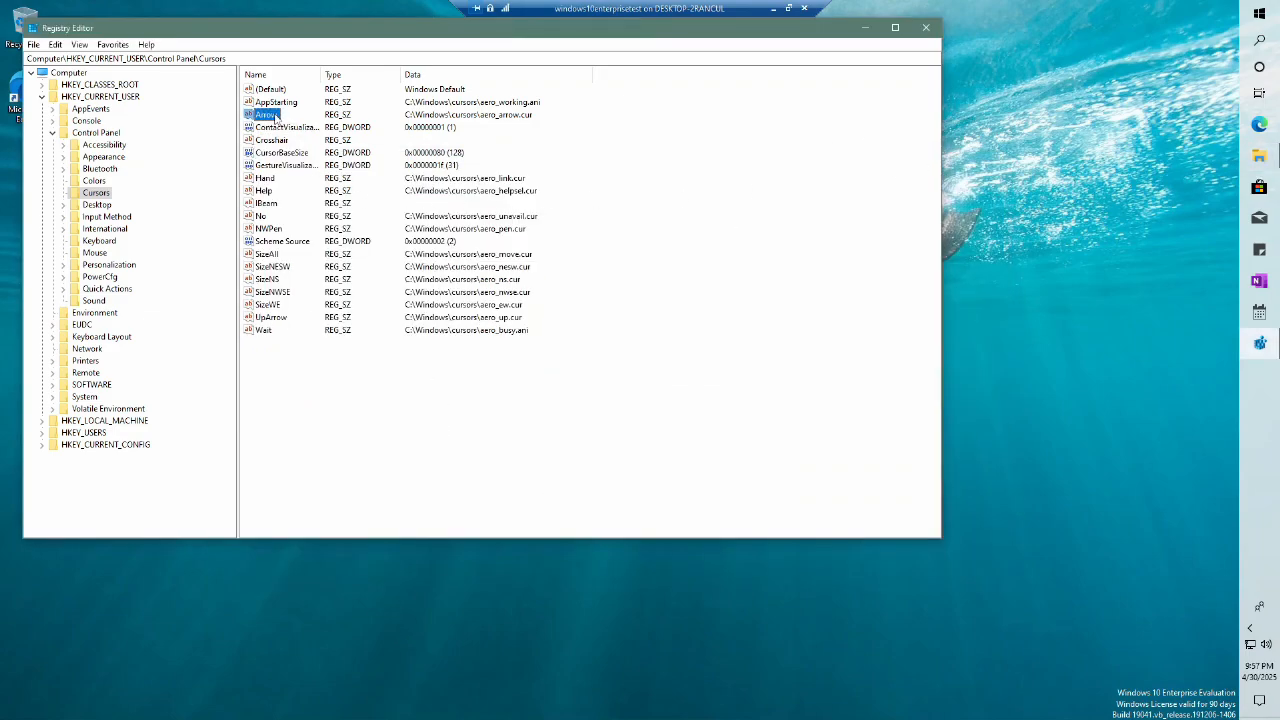
click(187, 155)
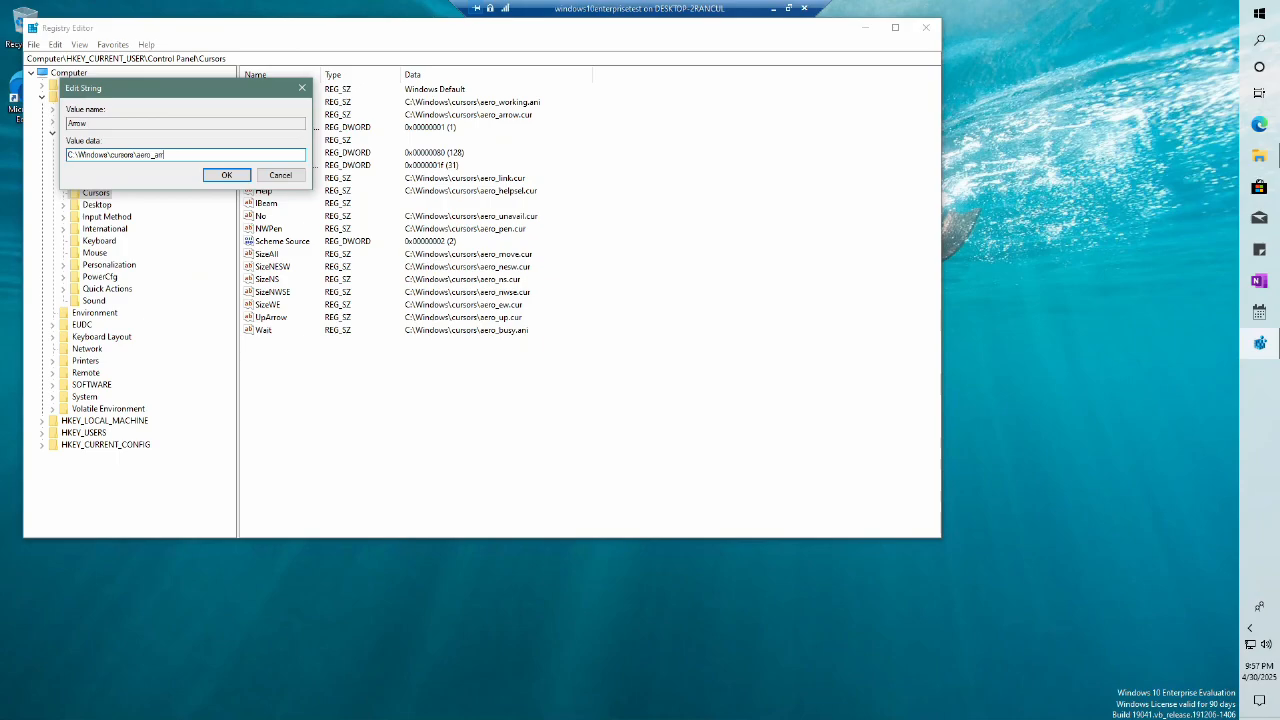
right_click(188, 155)
click(212, 211)
click(226, 175)
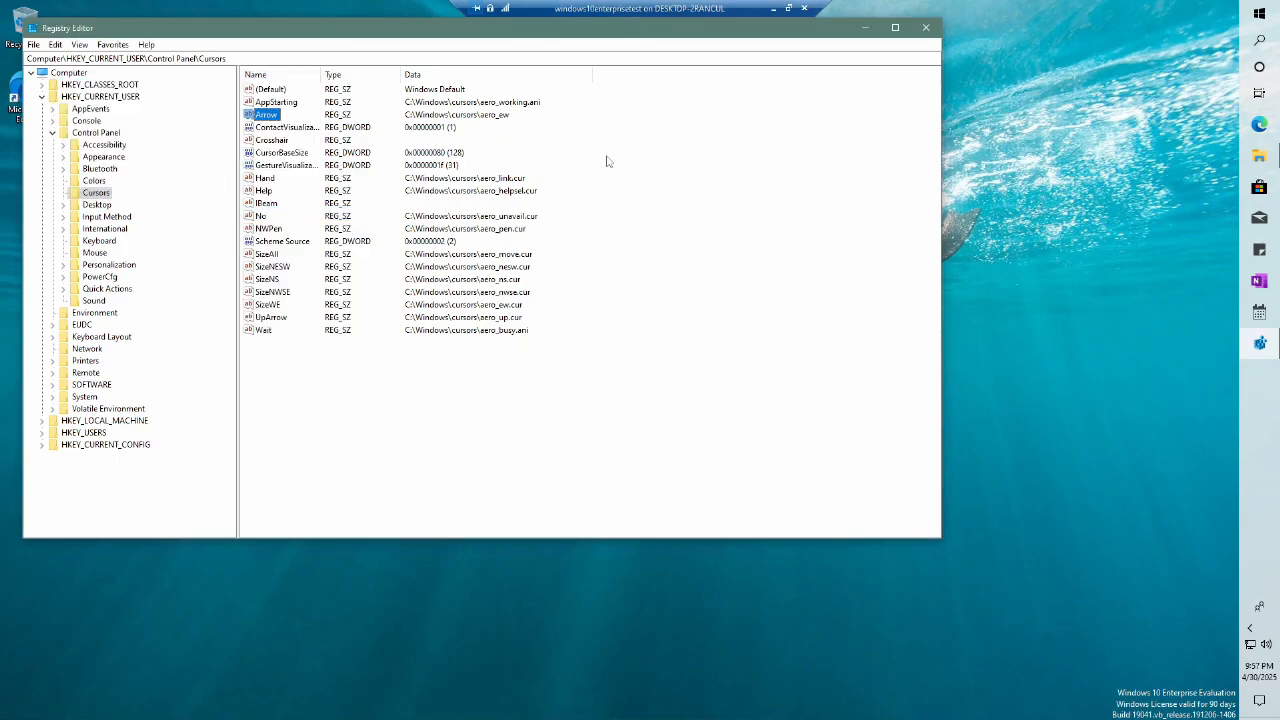
click(926, 27)
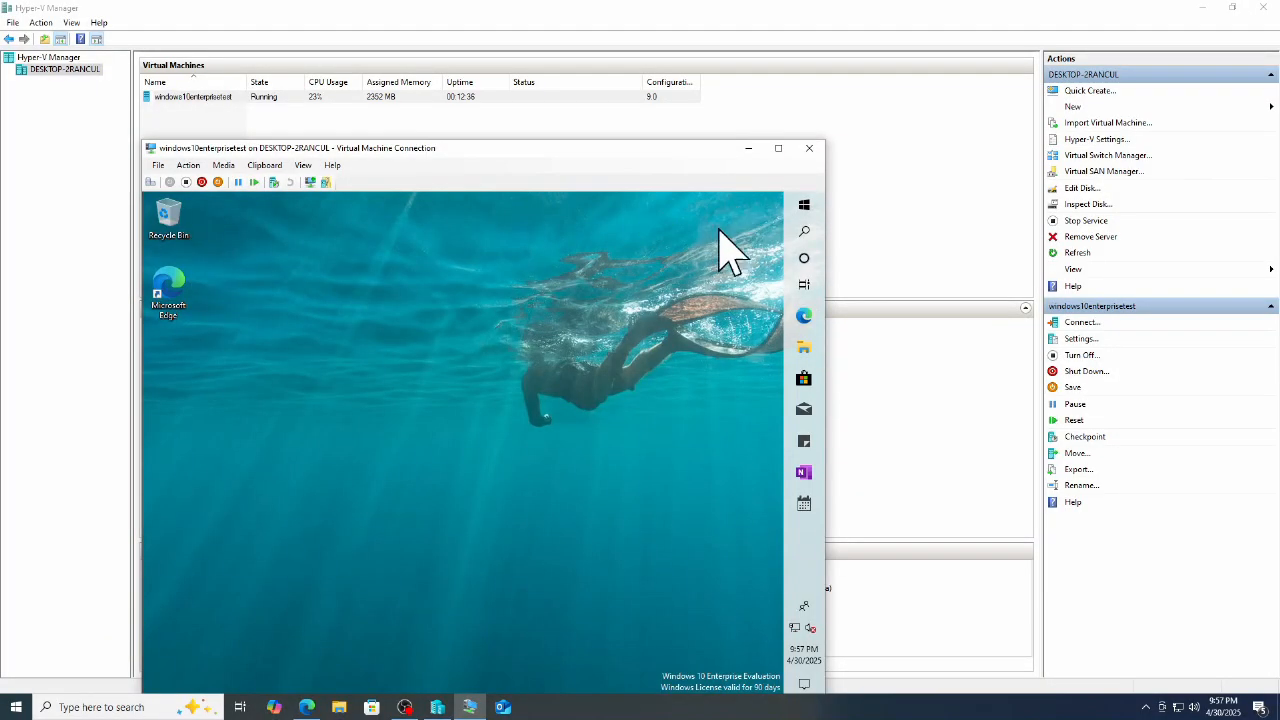
Step: Switch the Virtual Machine Connection window to full screen
click(778, 149)
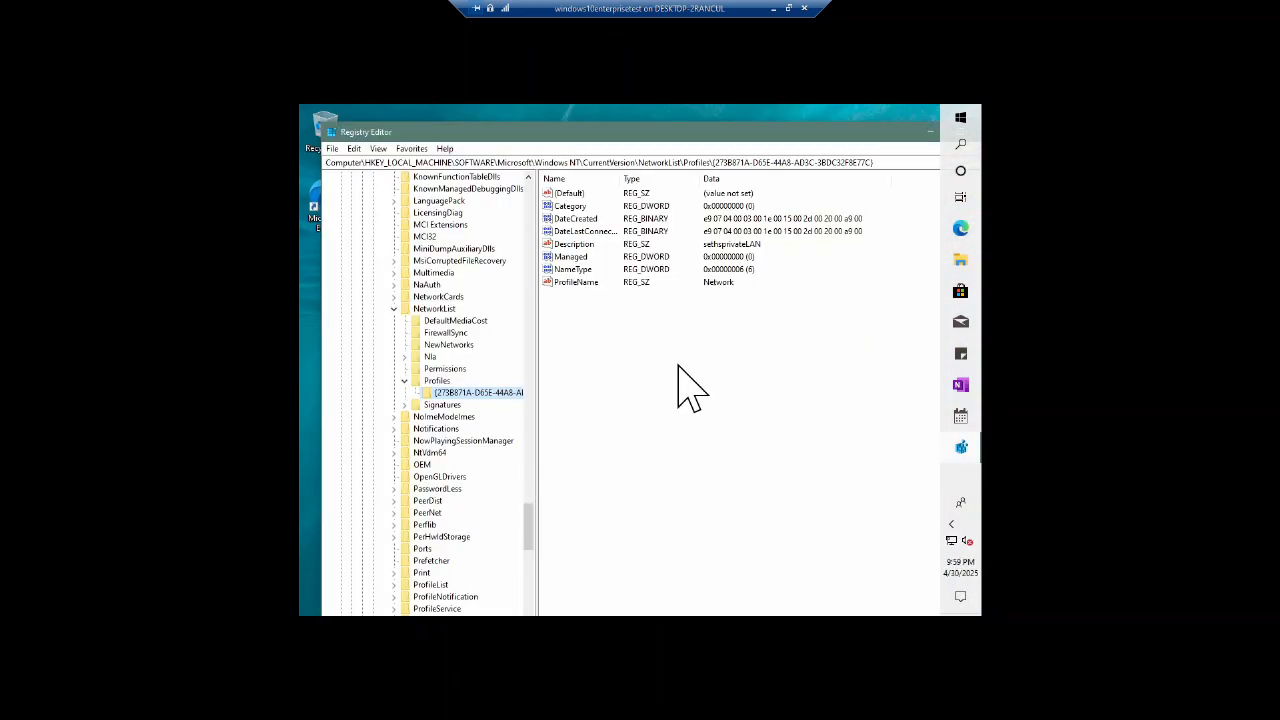
Step: Set the ProfileName value to sethsprivateLAN, then close Registry Editor
double_click(578, 283)
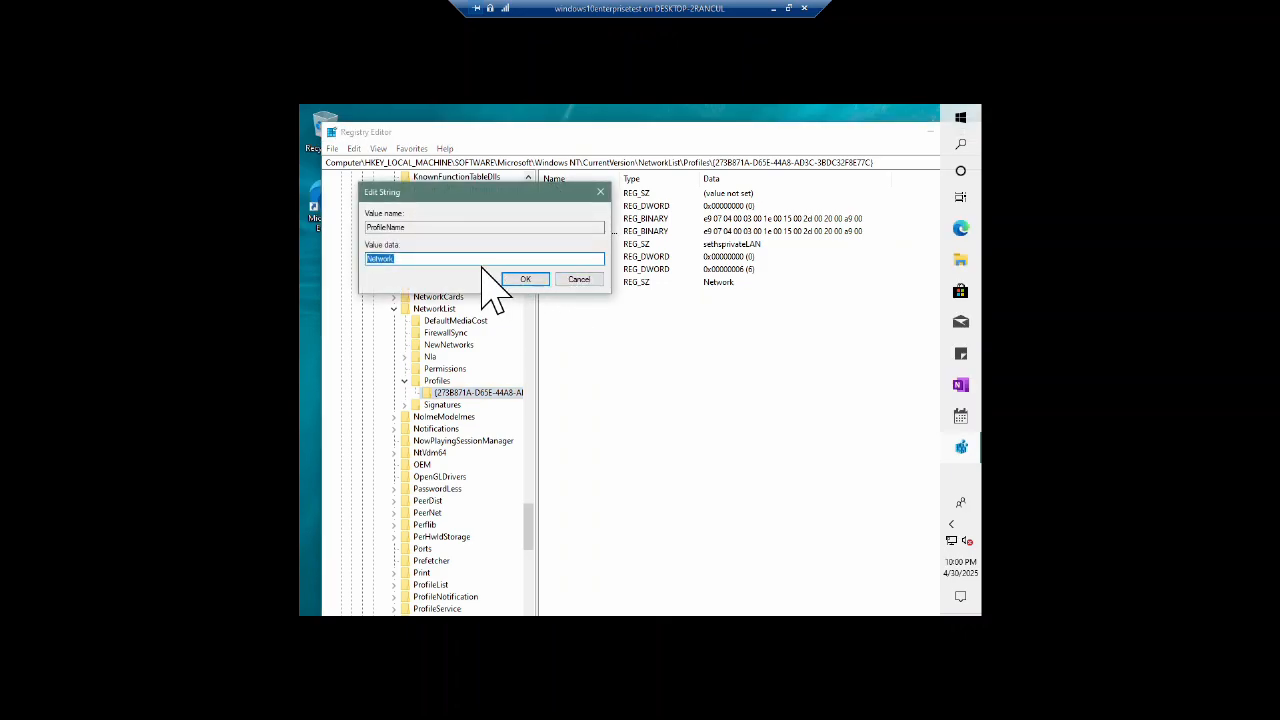
text(sethsprivateLAN)
click(525, 279)
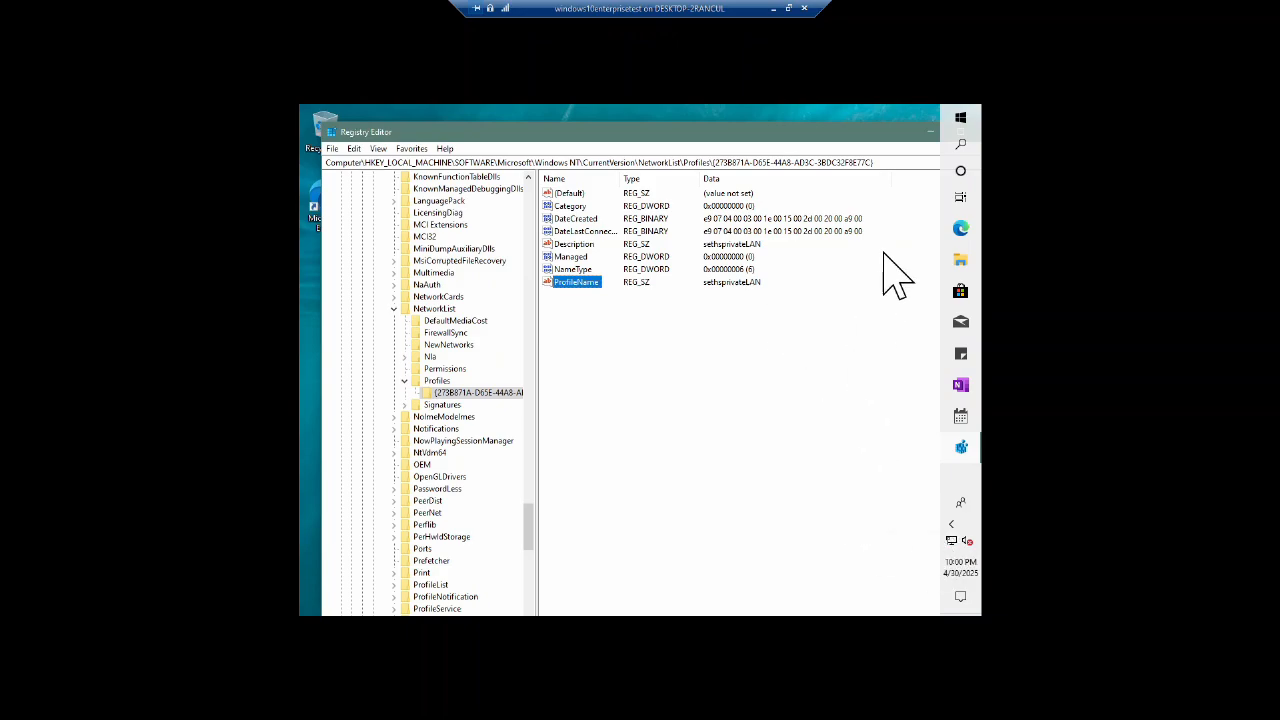
click(922, 131)
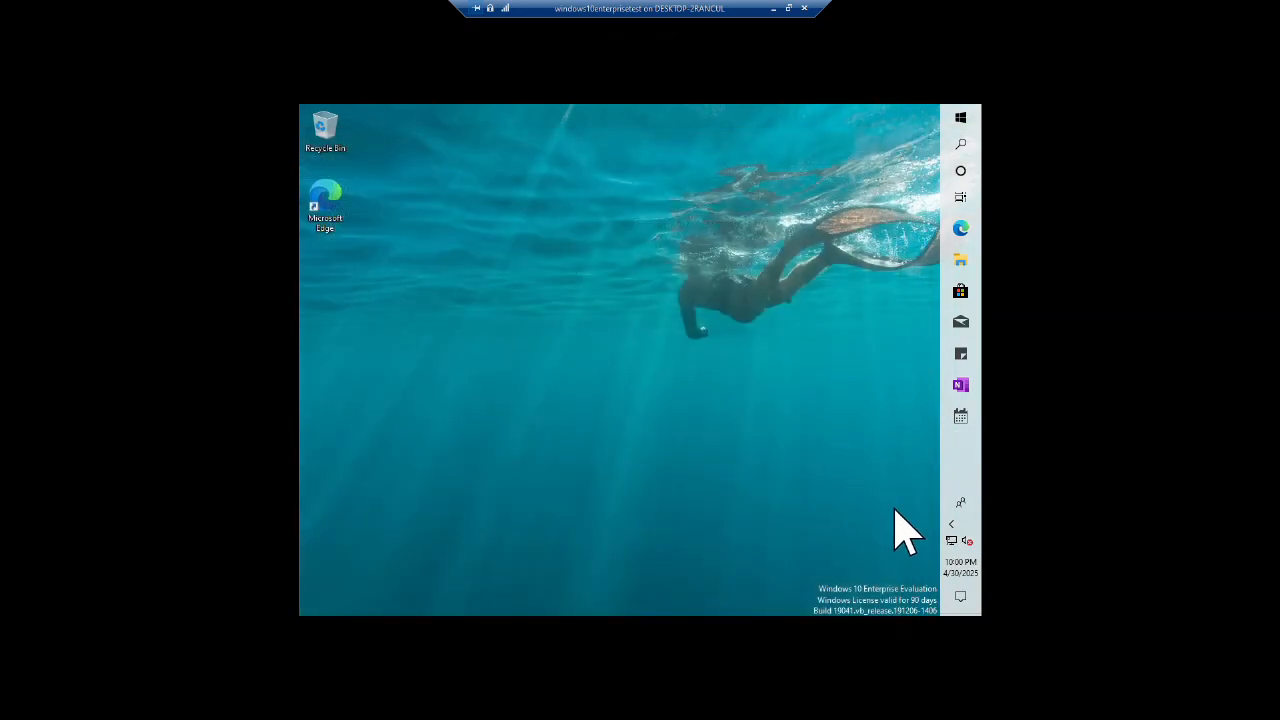
click(957, 259)
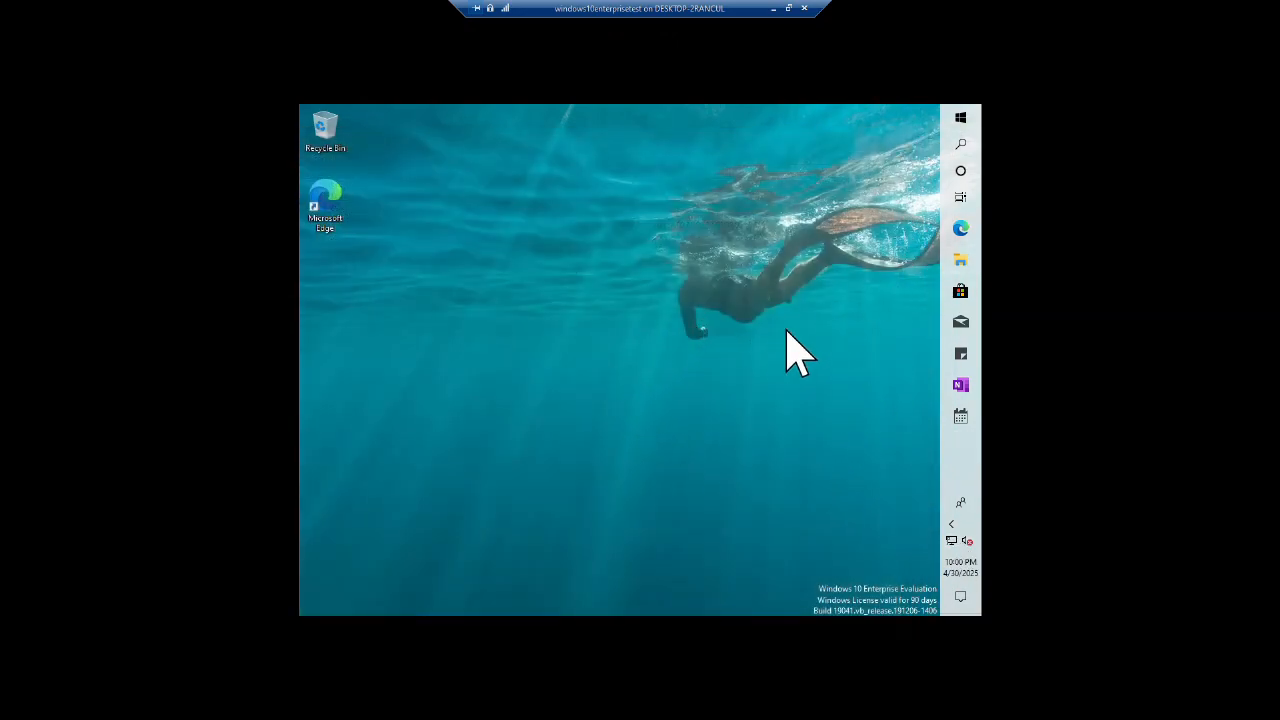
key(alt+Up)
double_click(737, 326)
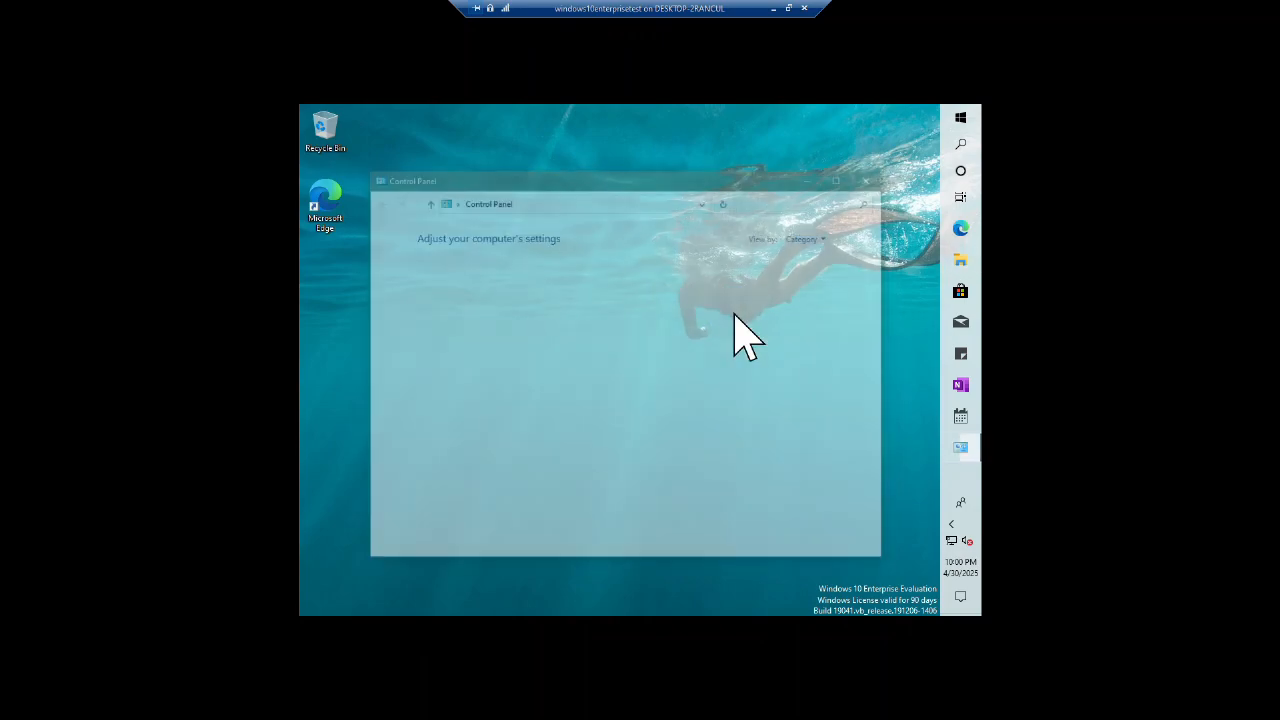
click(537, 336)
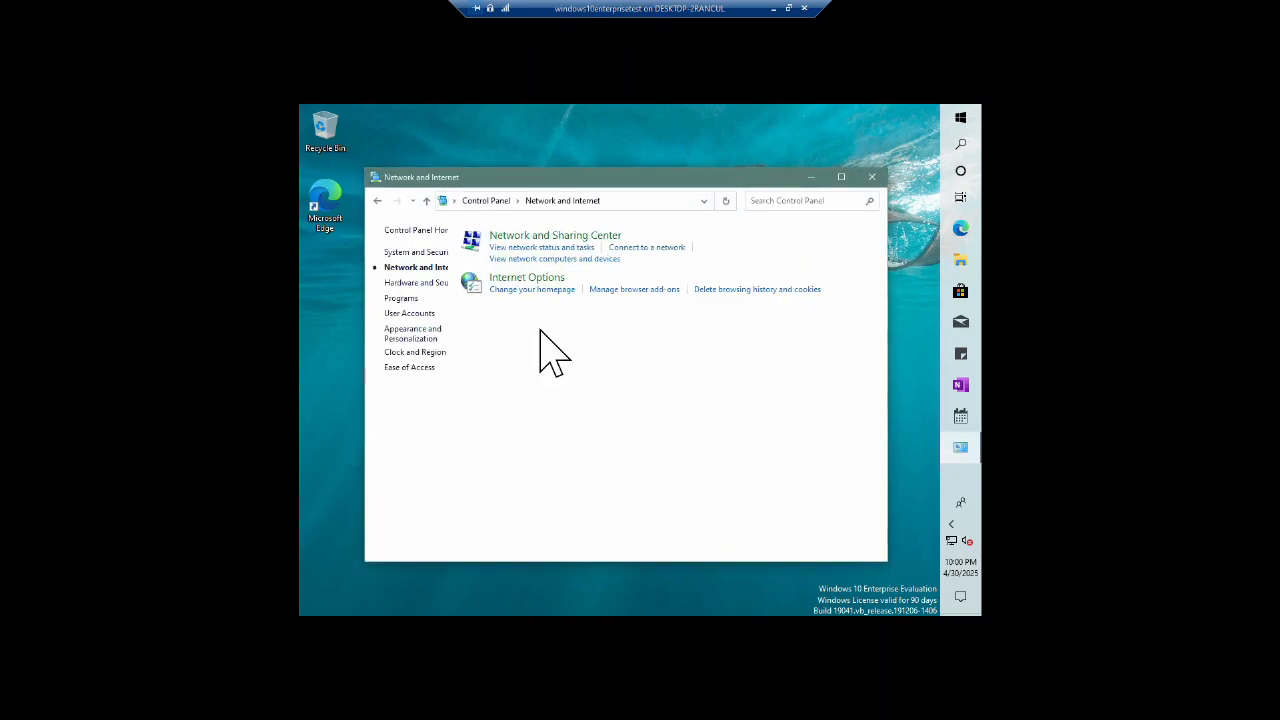
click(603, 250)
click(432, 277)
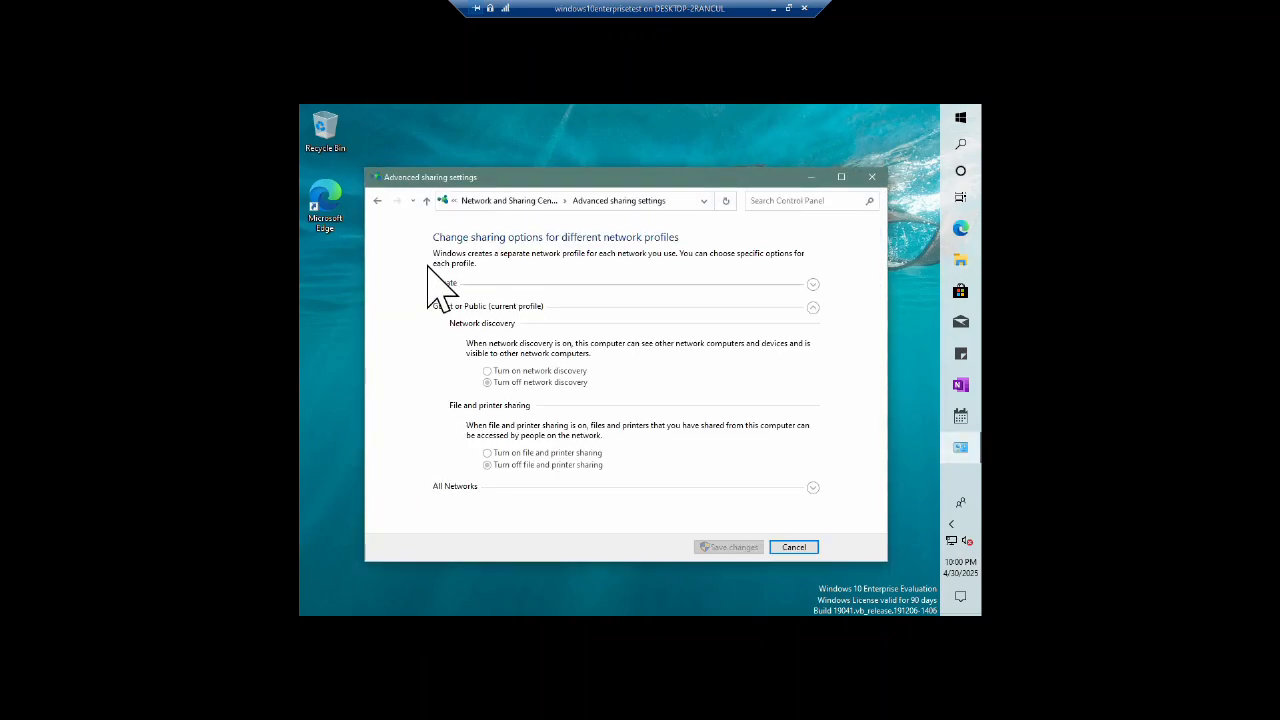
click(377, 200)
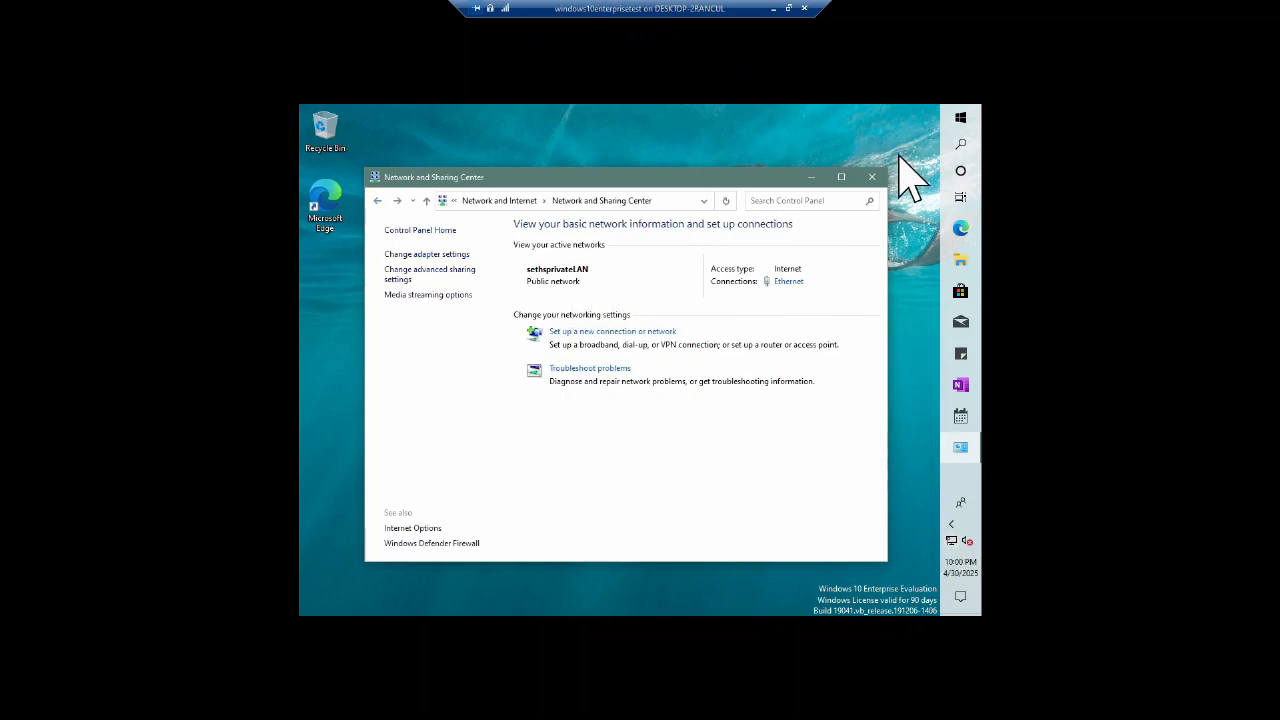
click(872, 177)
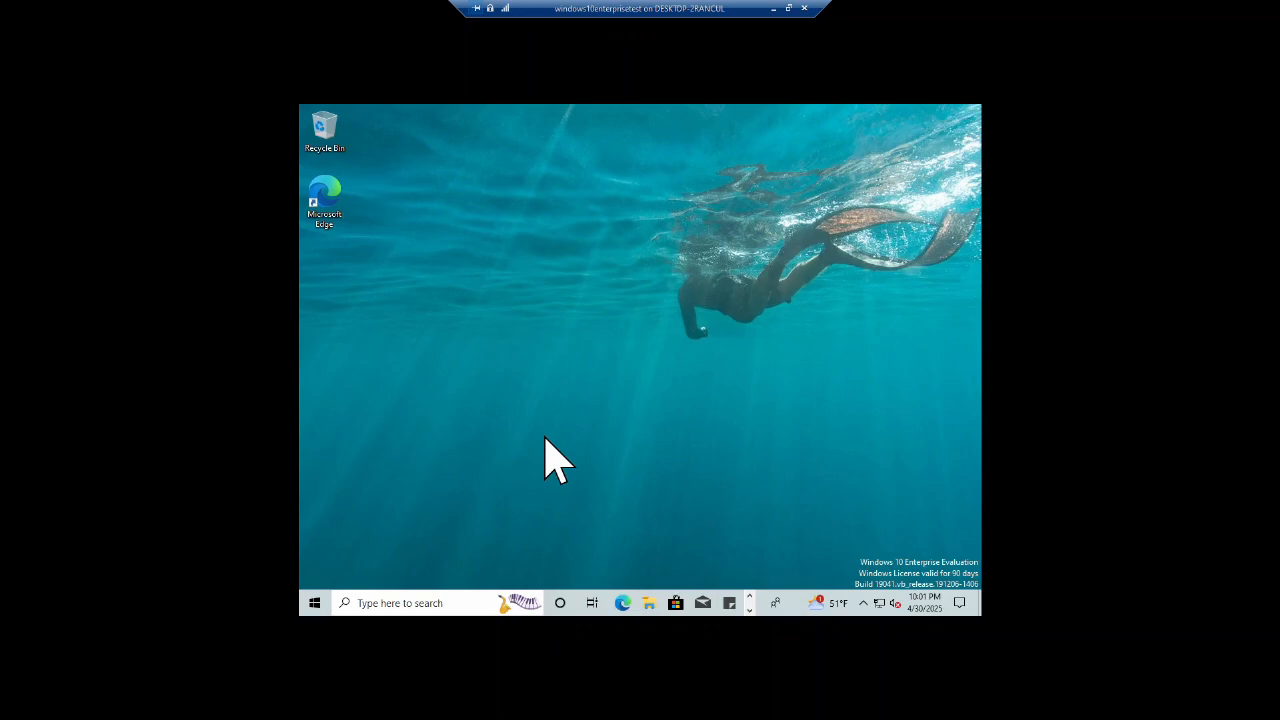
Step: Open Services via search, maximize it, and stop the Background Intelligent Transfer Service
key(super)
text(services)
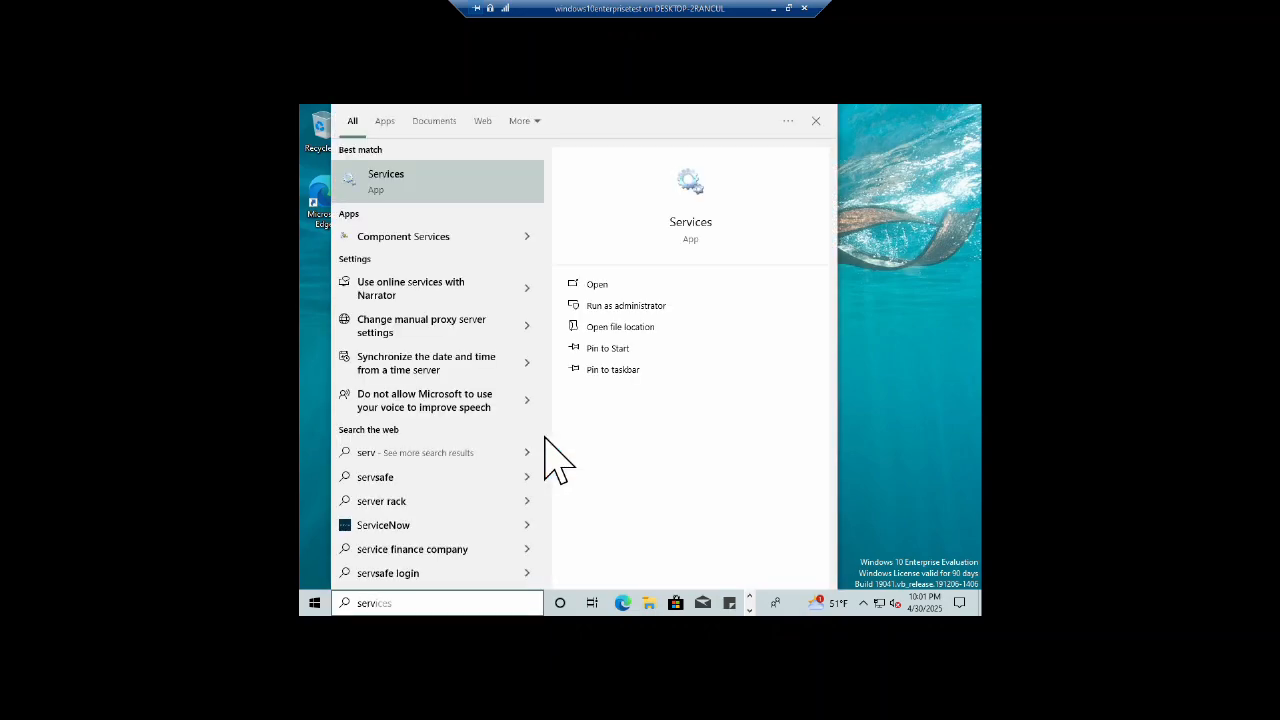
key(Return)
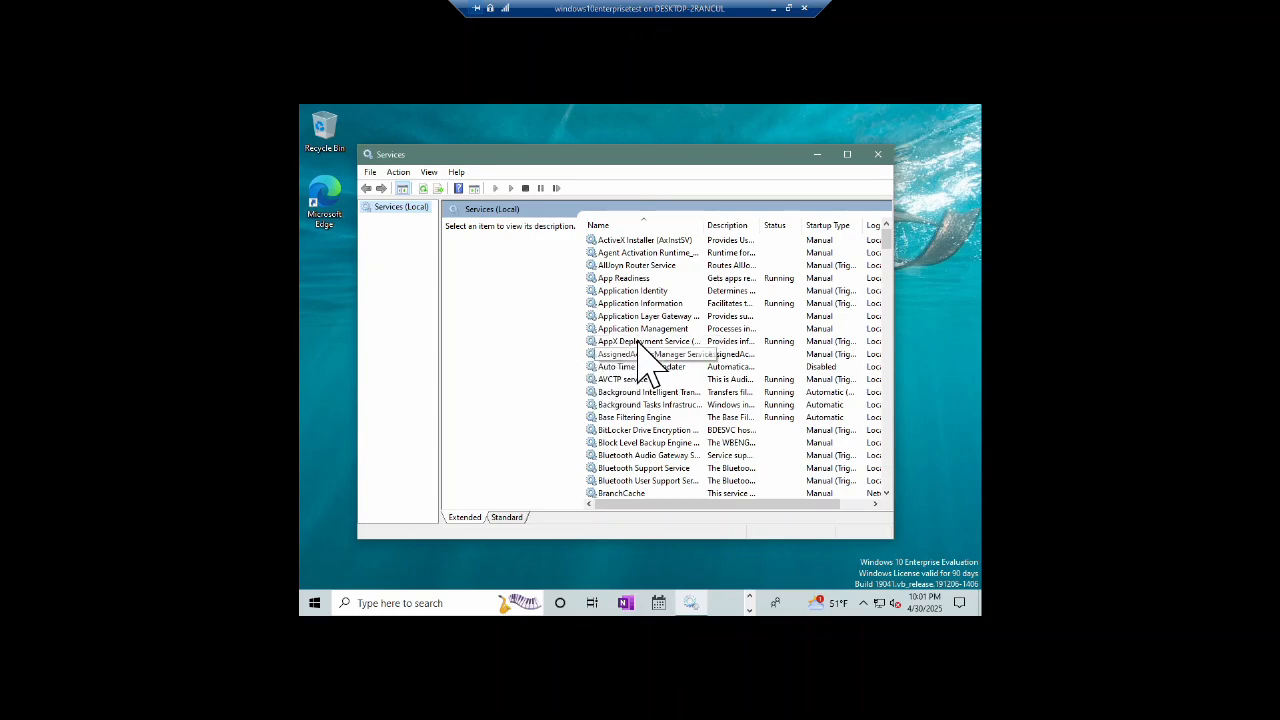
scroll(690, 370, down, 4)
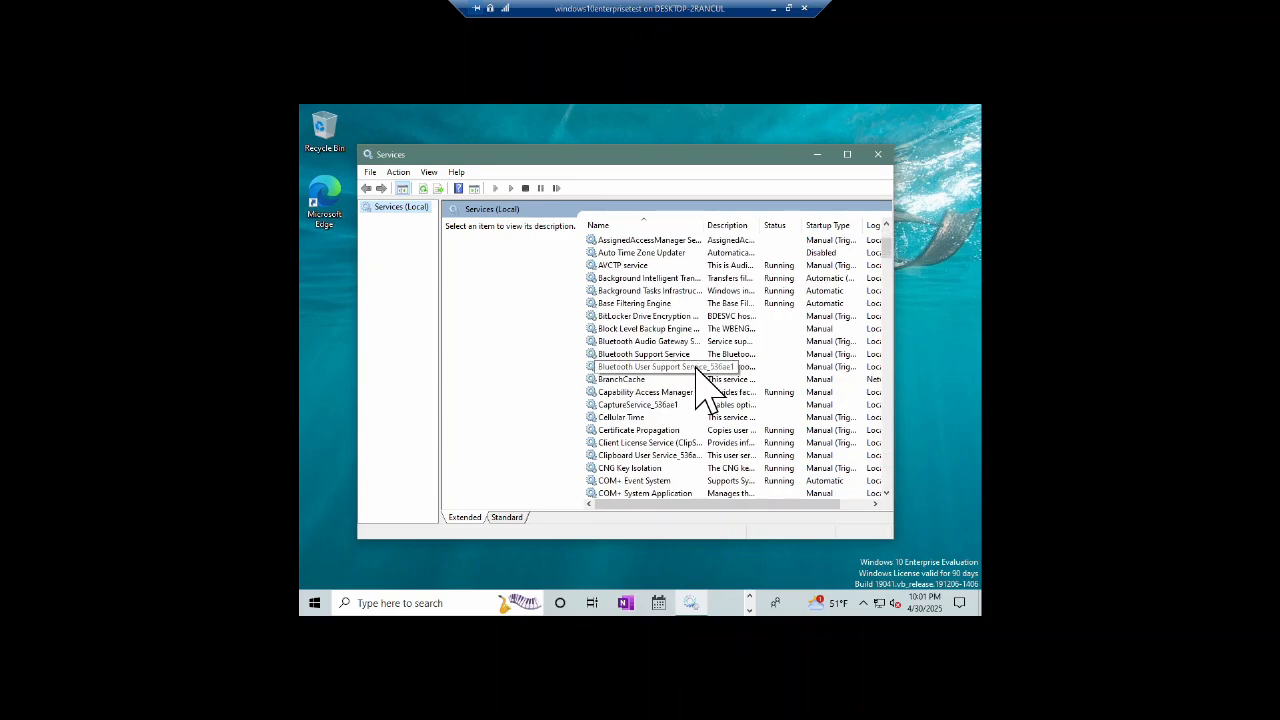
click(847, 155)
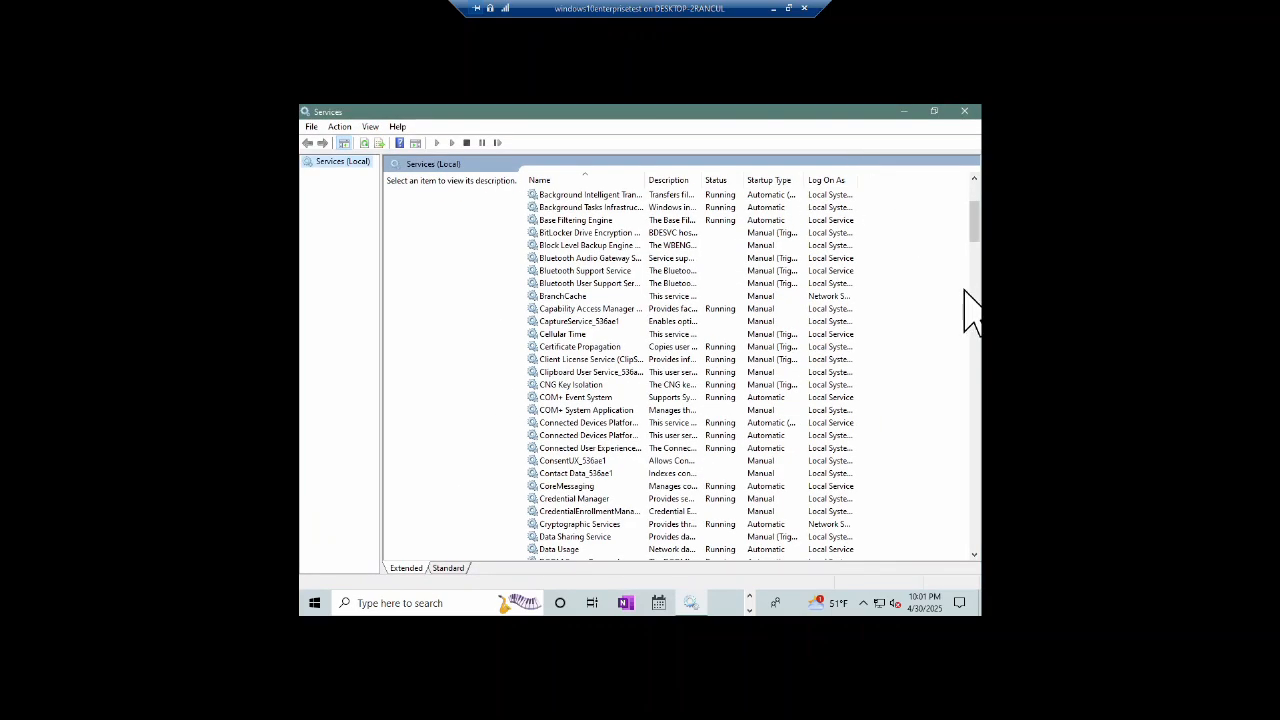
right_click(622, 194)
click(643, 217)
Step: Start the Device Install Service, leaving DCOM Server untouched
scroll(680, 320, down, 6)
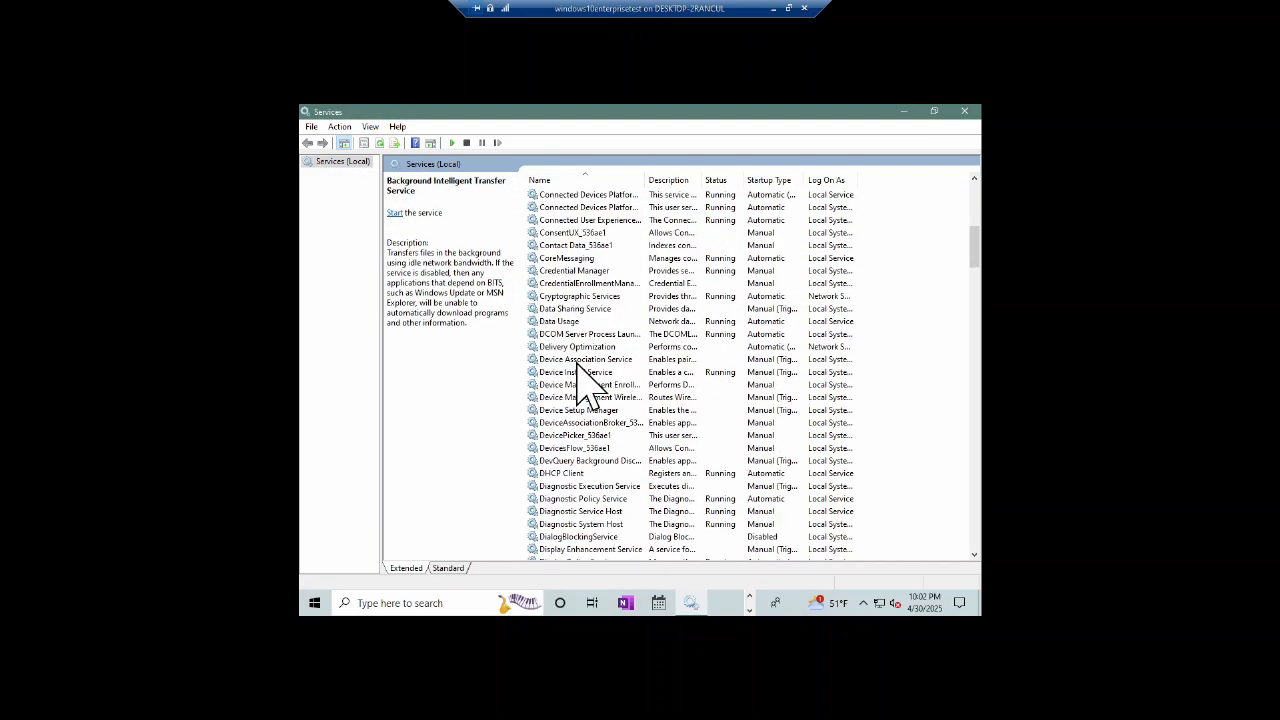
right_click(597, 334)
click(565, 385)
click(580, 373)
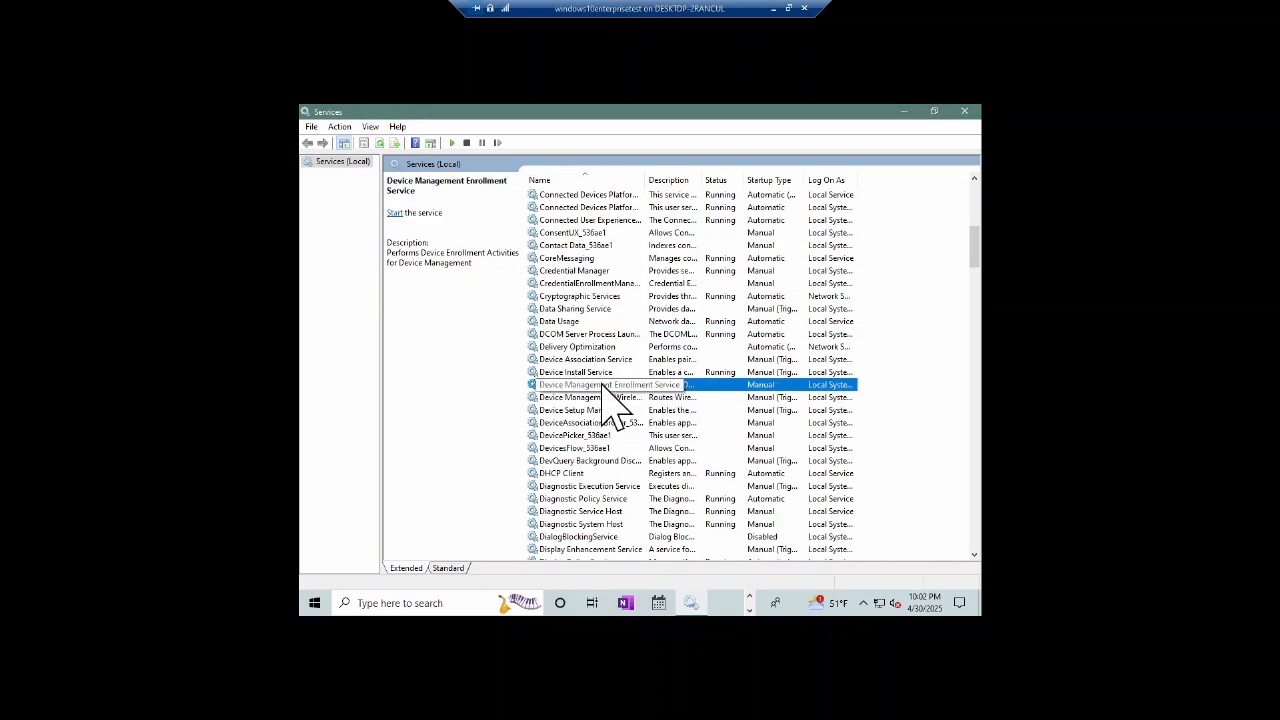
right_click(586, 372)
click(600, 382)
Step: Attempt to stop Microsoft Defender Antivirus Service and dismiss the access-denied error
scroll(636, 395, down, 9)
scroll(640, 400, down, 8)
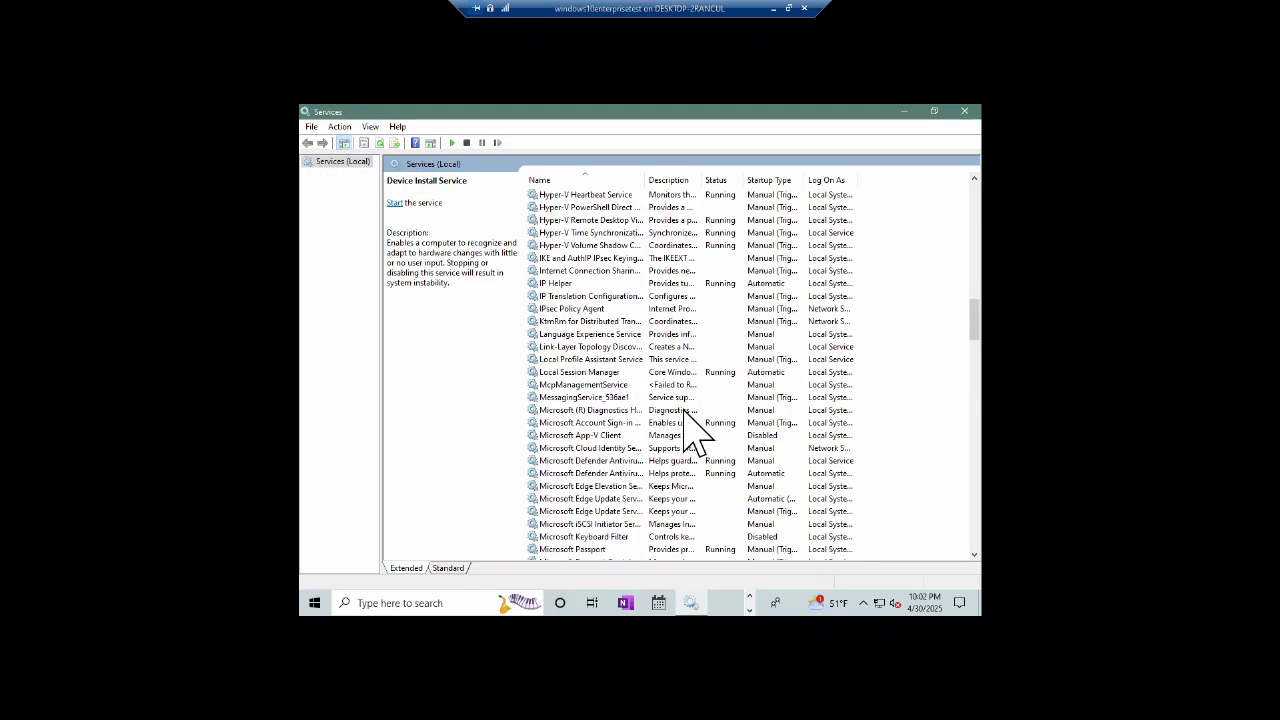
click(598, 473)
right_click(598, 473)
click(624, 337)
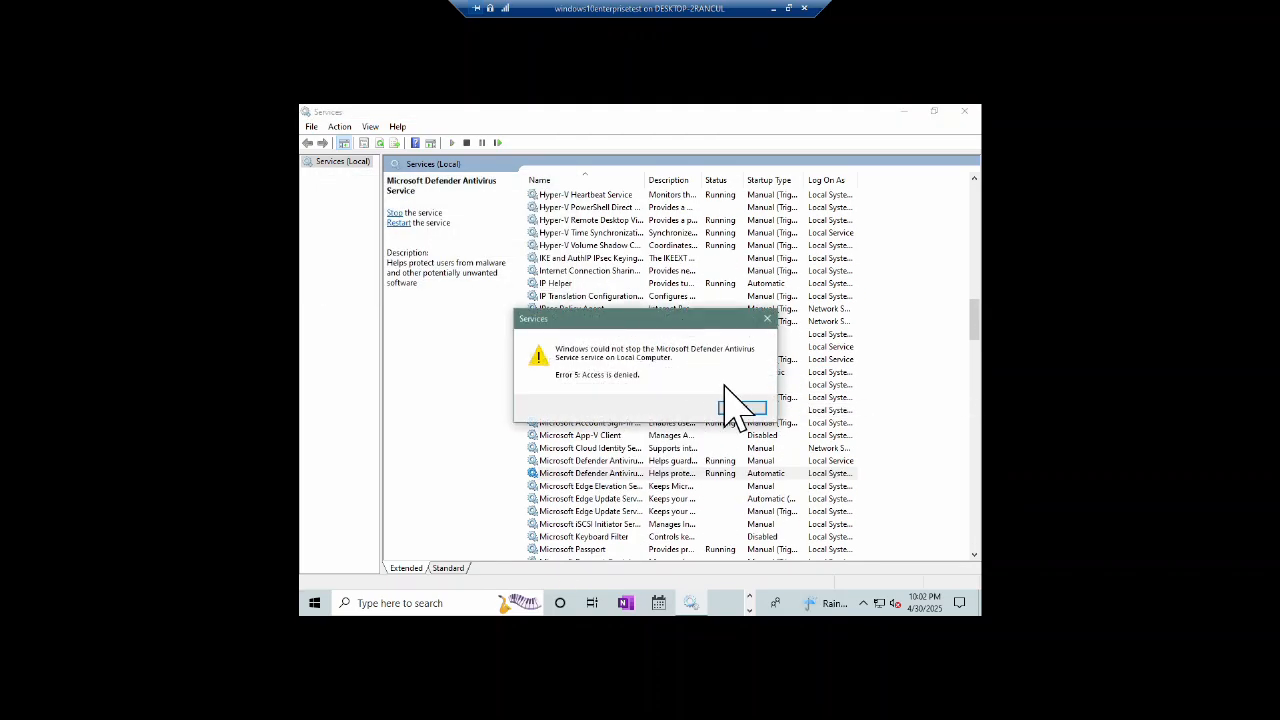
click(740, 410)
Step: Change the running state of the Plug and Play service
scroll(660, 400, down, 6)
click(603, 450)
scroll(640, 480, down, 5)
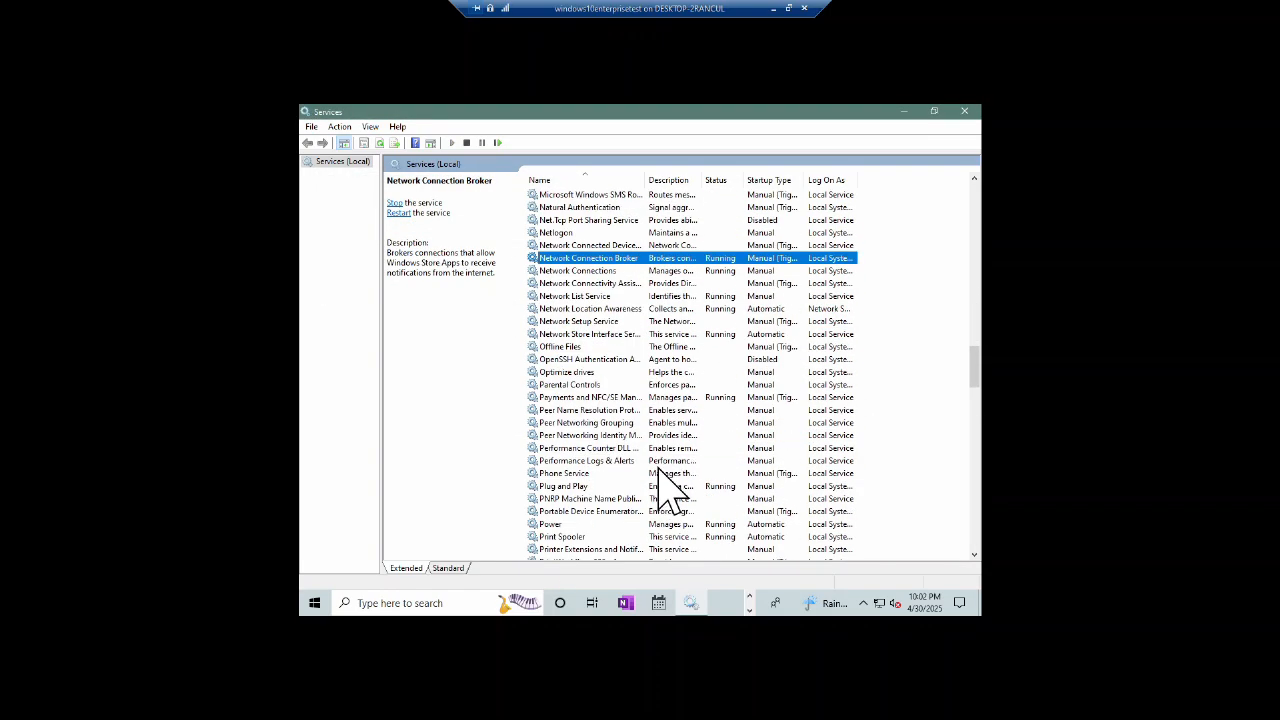
click(600, 486)
right_click(600, 486)
click(645, 368)
Step: Stop the SysMain service, skipping RPC Endpoint Mapper, and close Services
scroll(650, 430, down, 11)
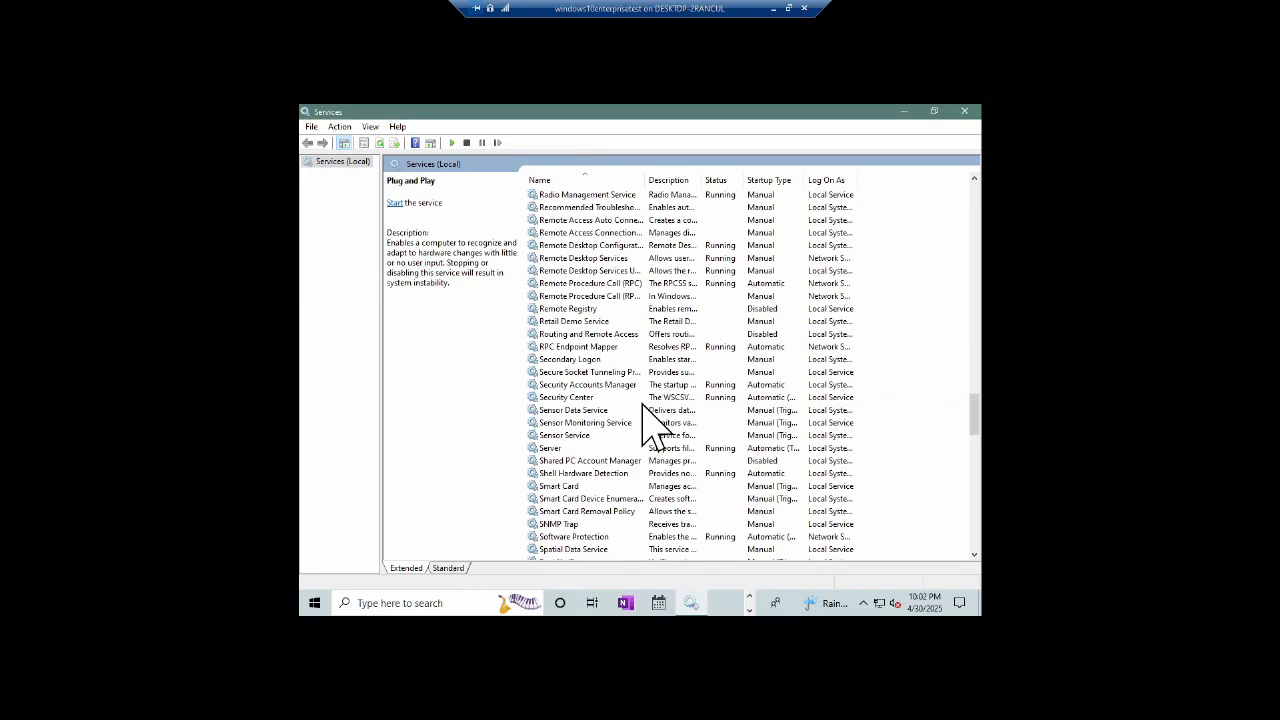
right_click(600, 347)
click(592, 436)
scroll(650, 446, down, 5)
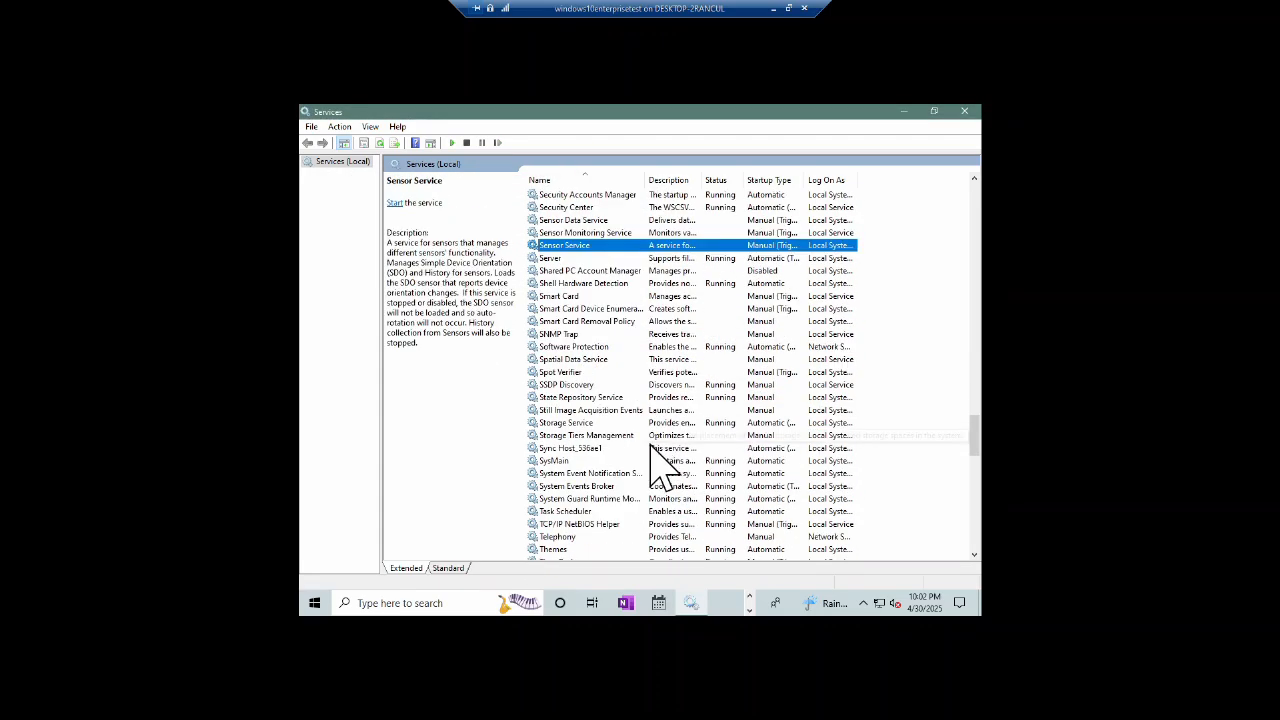
right_click(567, 460)
click(600, 328)
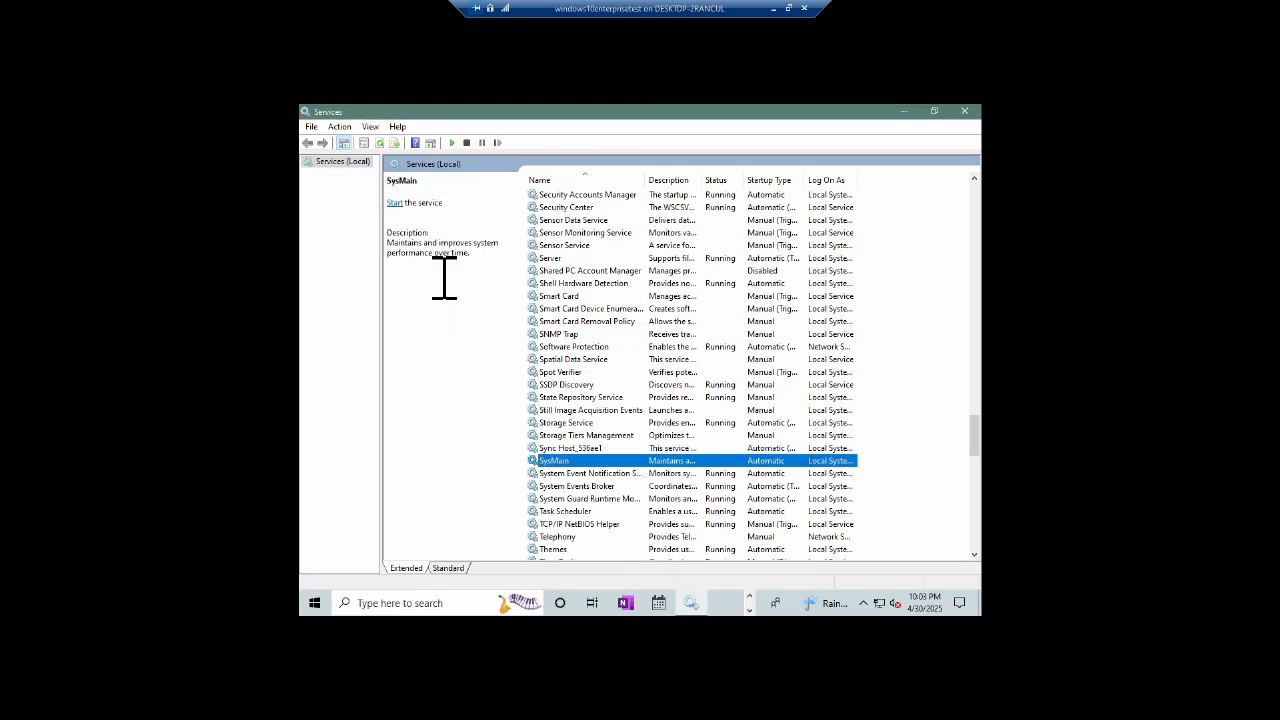
click(966, 111)
Step: Open and close OneNote's sign-in window and Microsoft Edge, then launch File Explorer from the taskbar
click(626, 604)
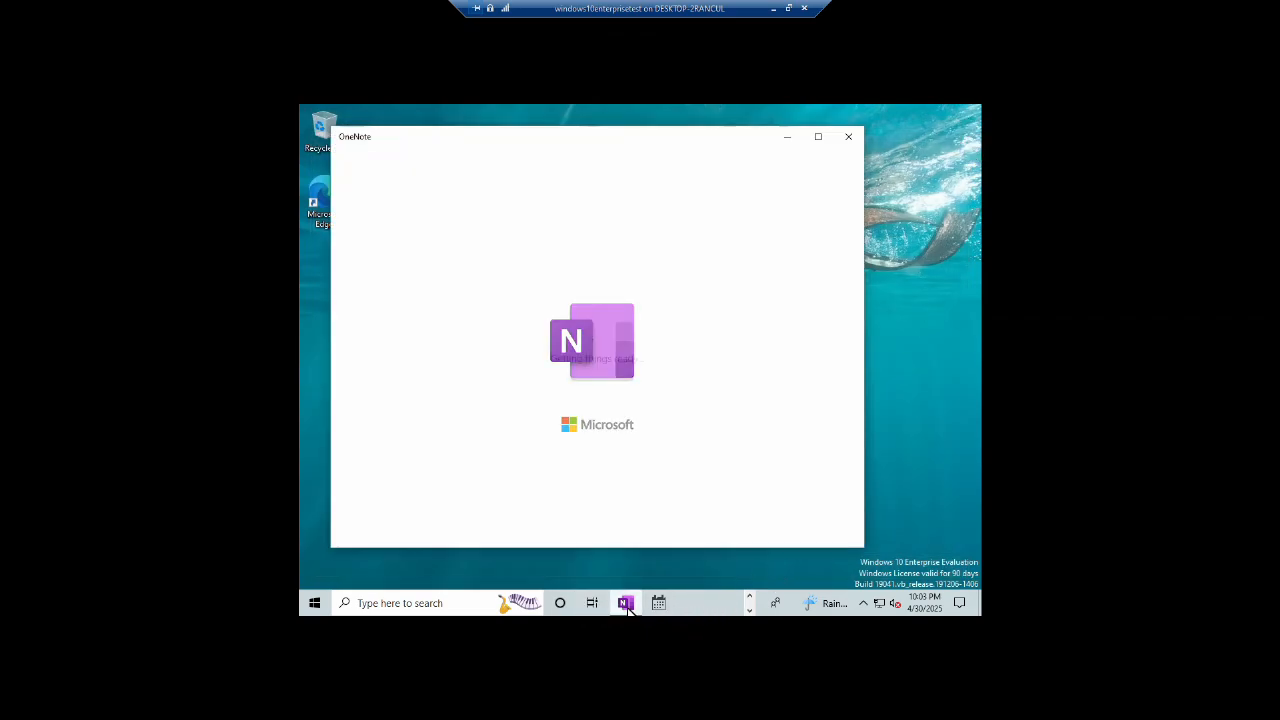
click(849, 136)
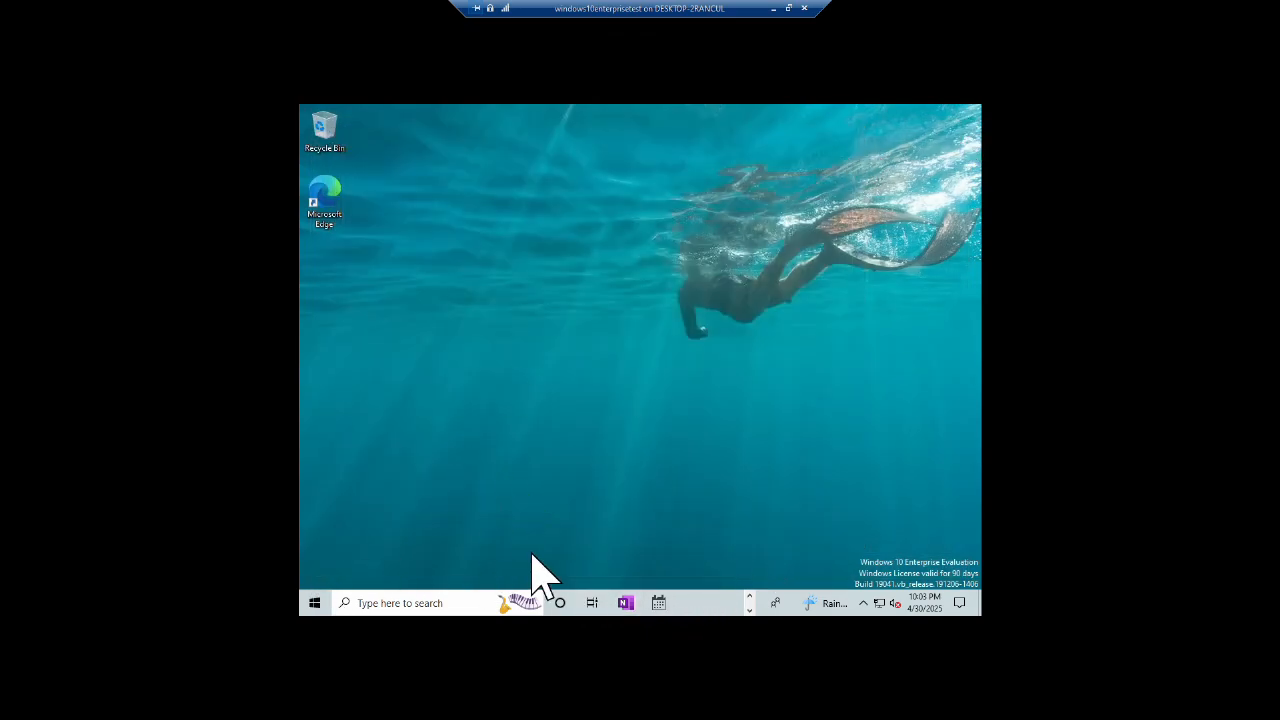
double_click(324, 182)
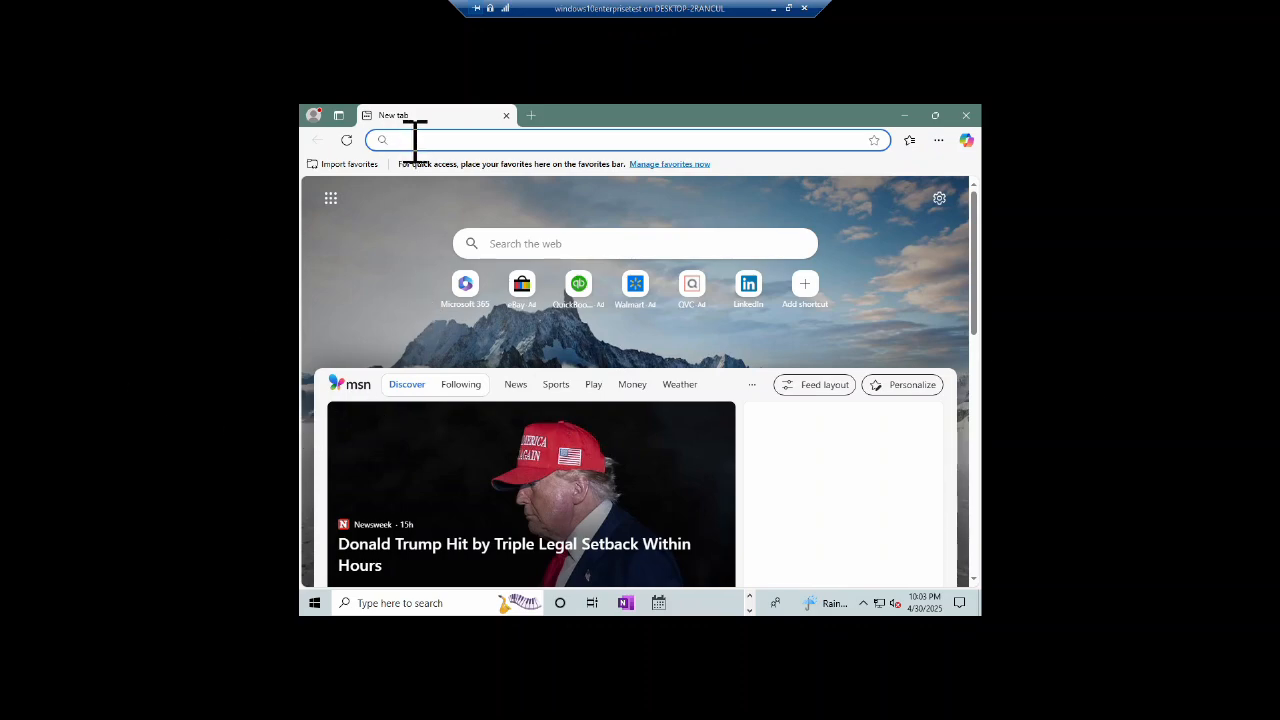
click(965, 116)
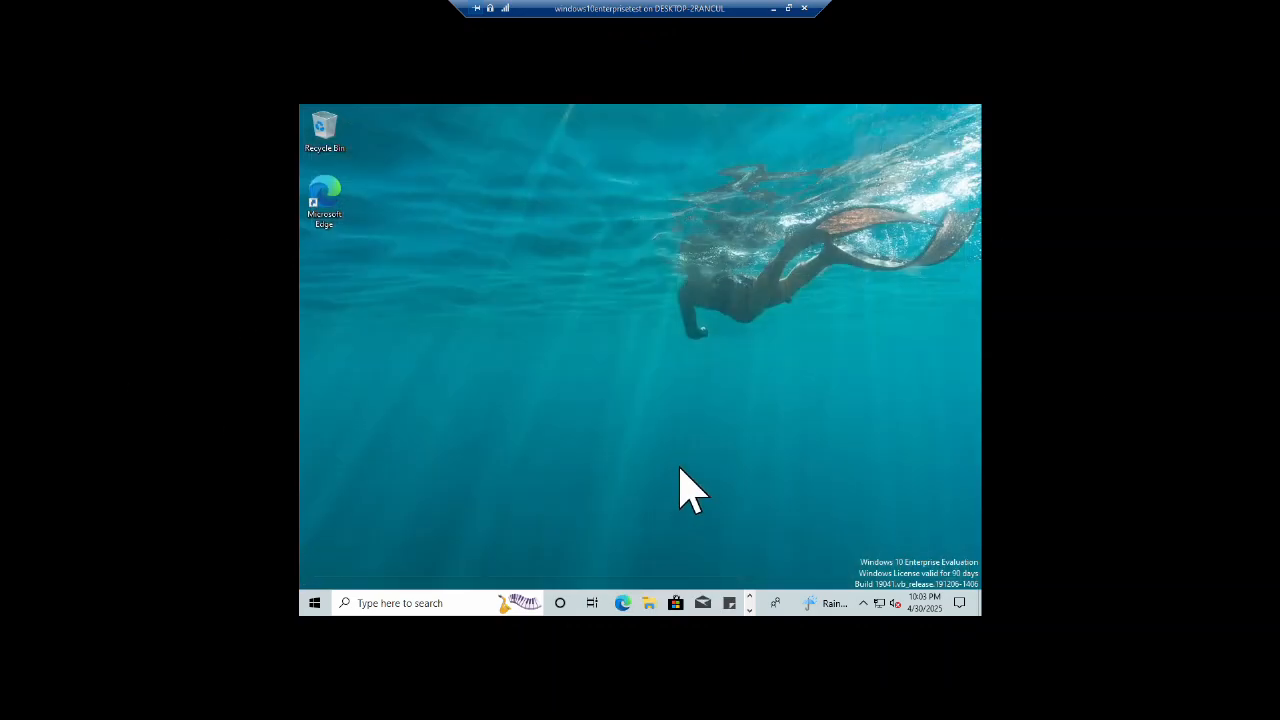
click(648, 604)
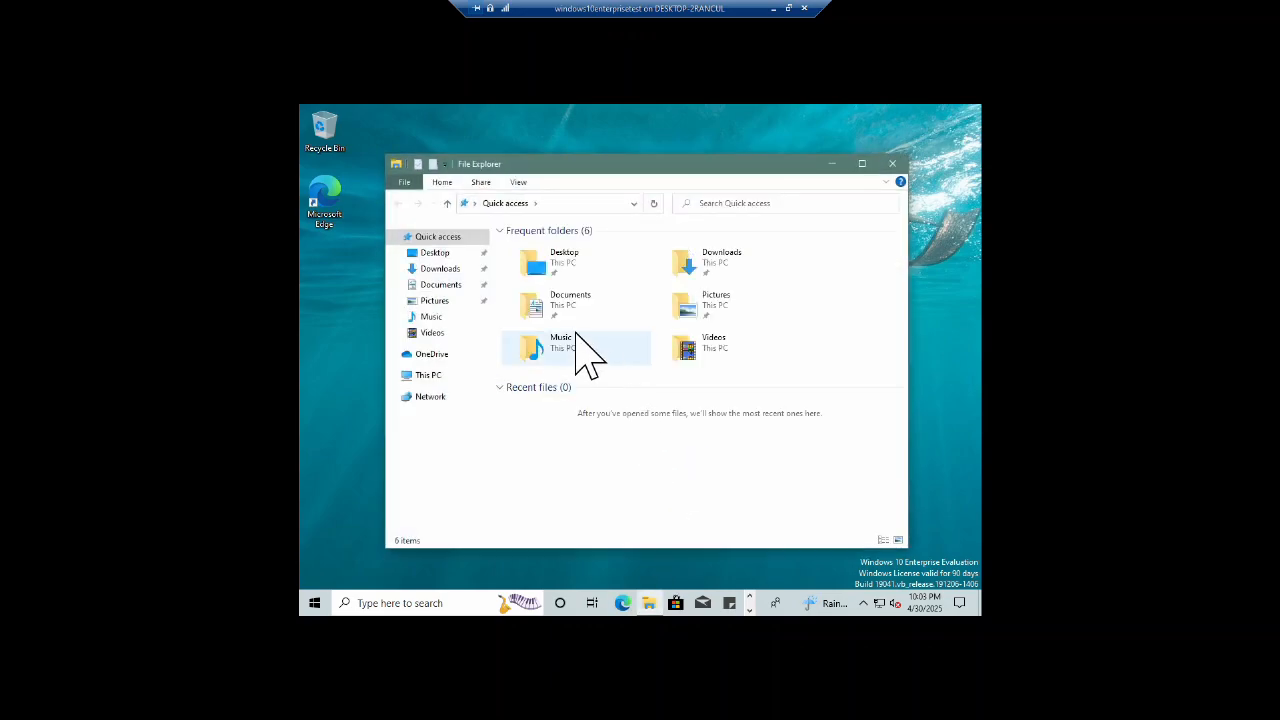
Step: Create a new text document named gdsfgfg in the Videos folder
double_click(714, 357)
right_click(627, 301)
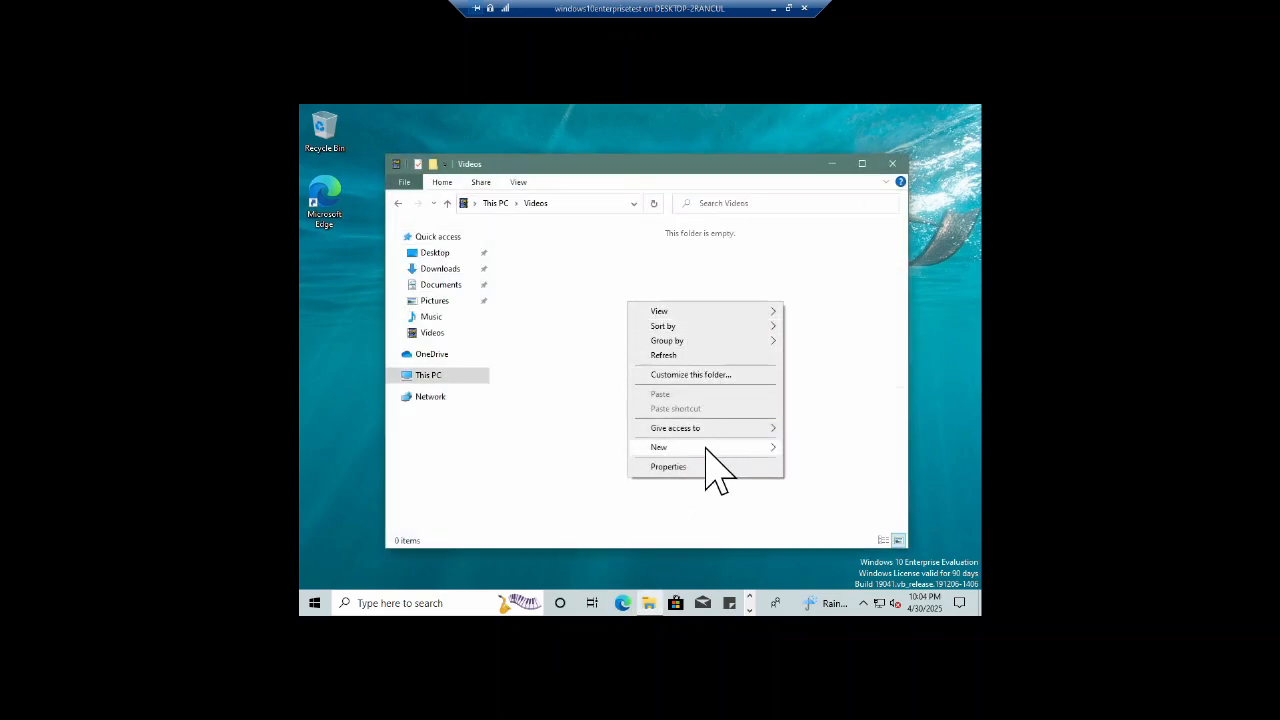
mouse_move(720, 448)
click(838, 512)
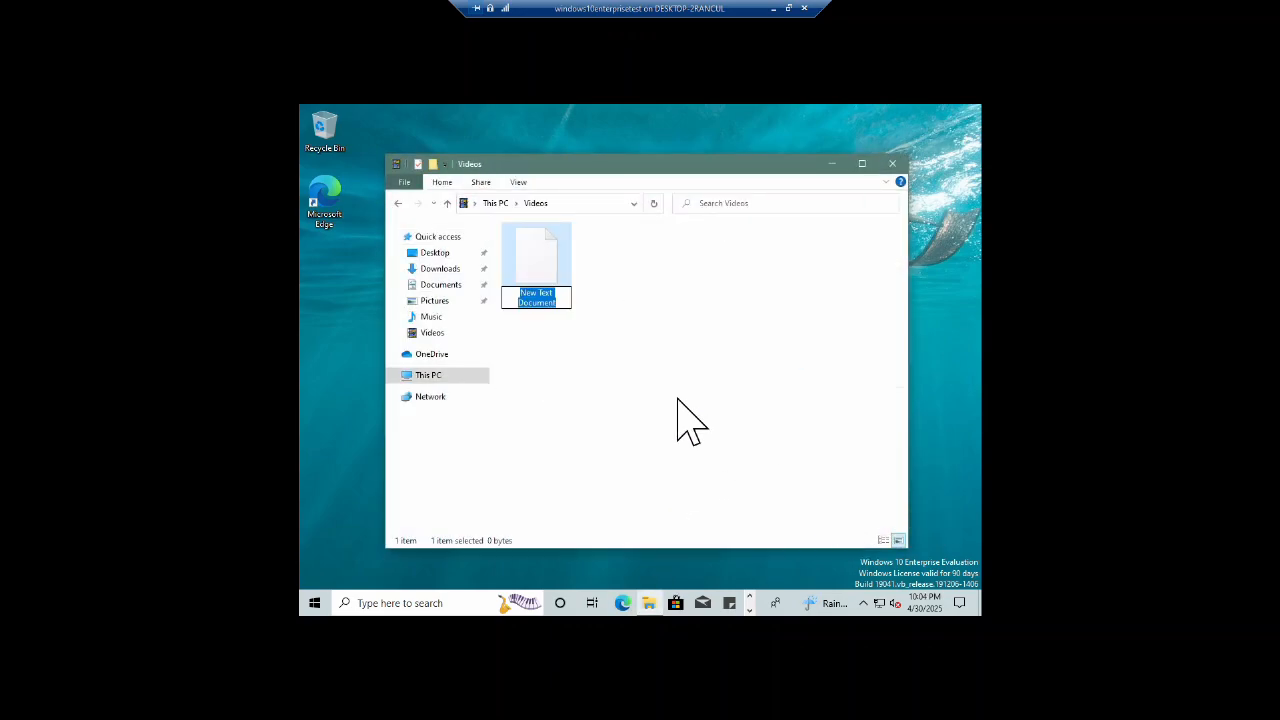
text(gdsfgfg)
key(Return)
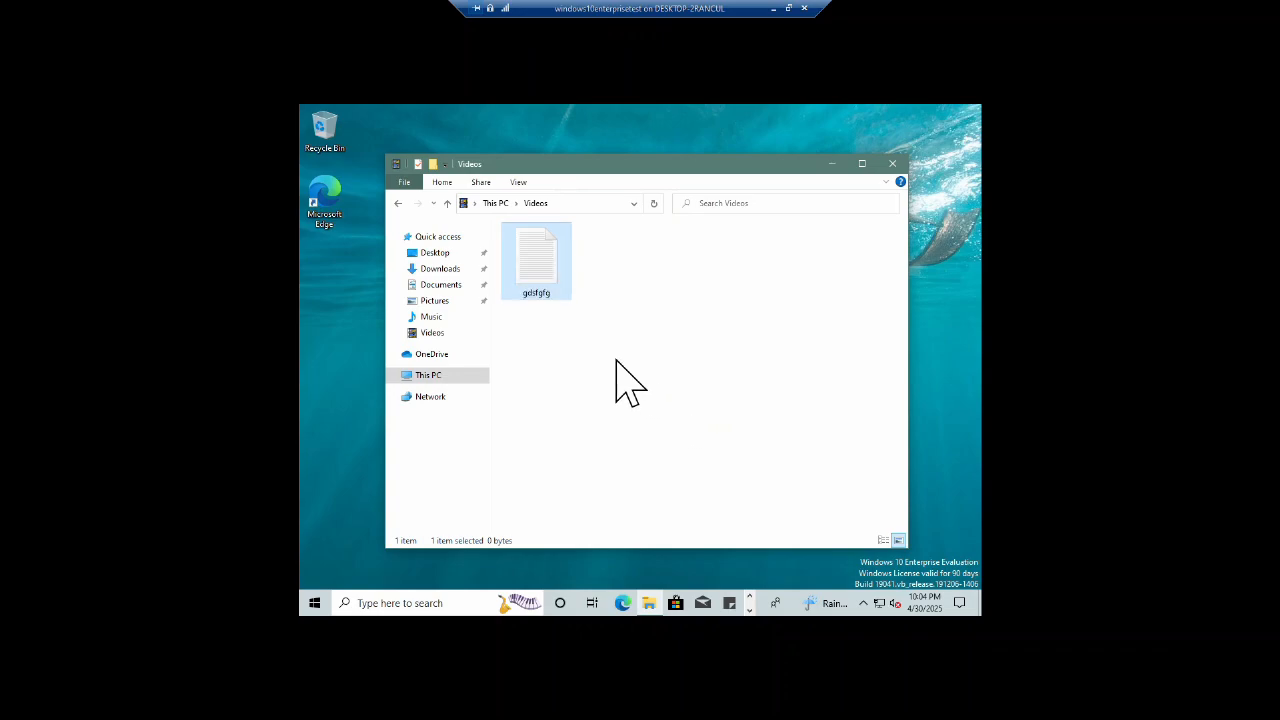
Step: Edit gdsfgfg's Security permissions and try removing Administrators, which inheritance blocks
right_click(528, 251)
click(614, 487)
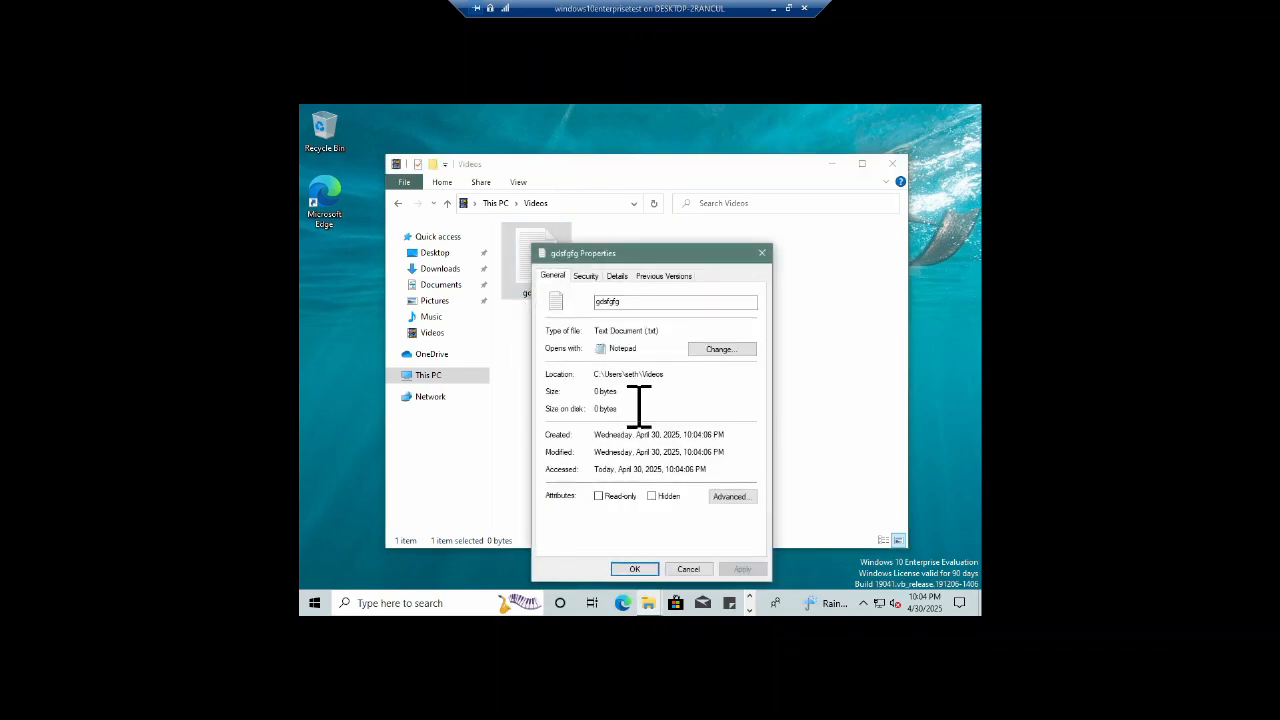
click(586, 274)
click(660, 350)
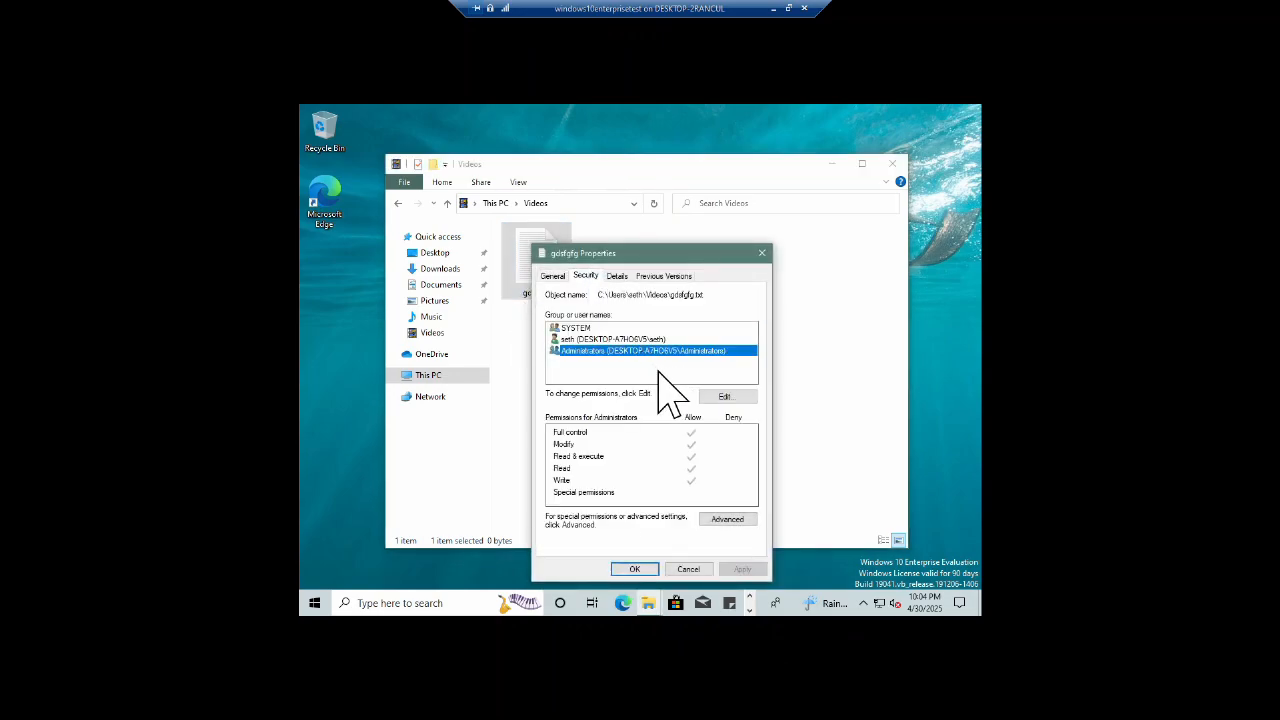
click(722, 396)
click(632, 390)
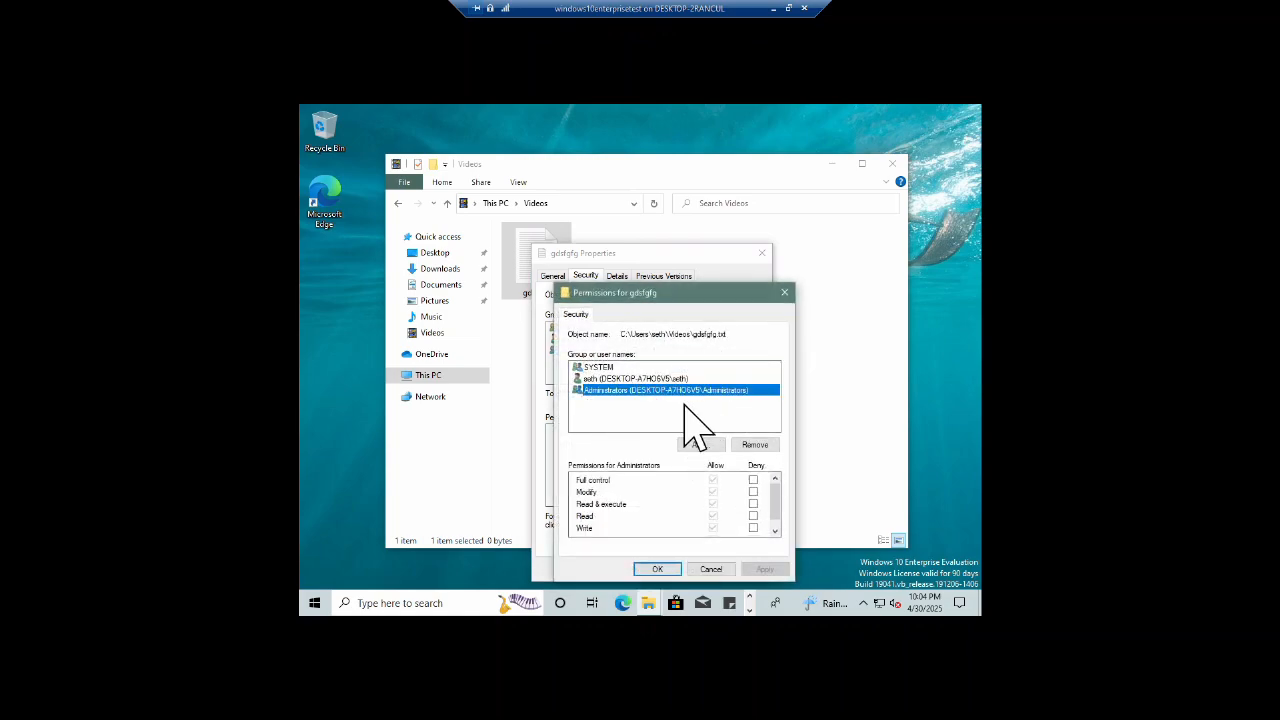
click(755, 444)
click(748, 420)
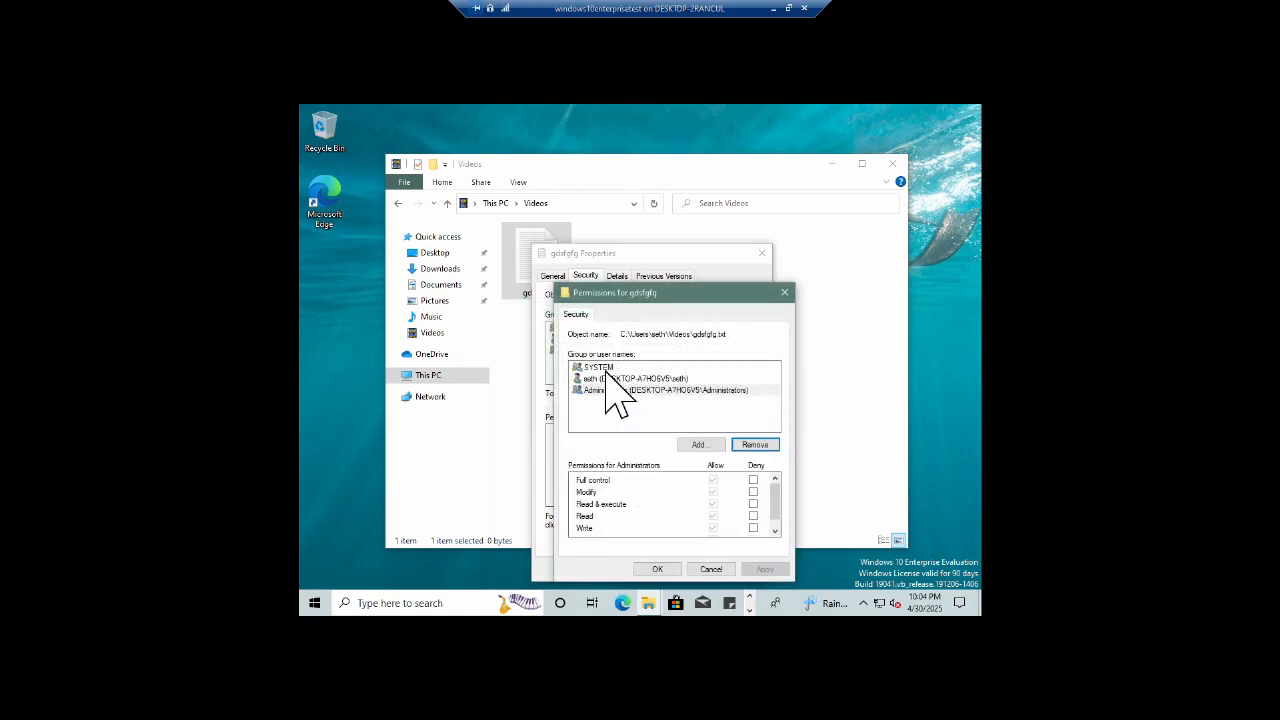
Step: After SYSTEM's removal is also blocked, disable inheritance and remove all inherited permissions
click(605, 368)
click(755, 444)
click(750, 420)
click(618, 378)
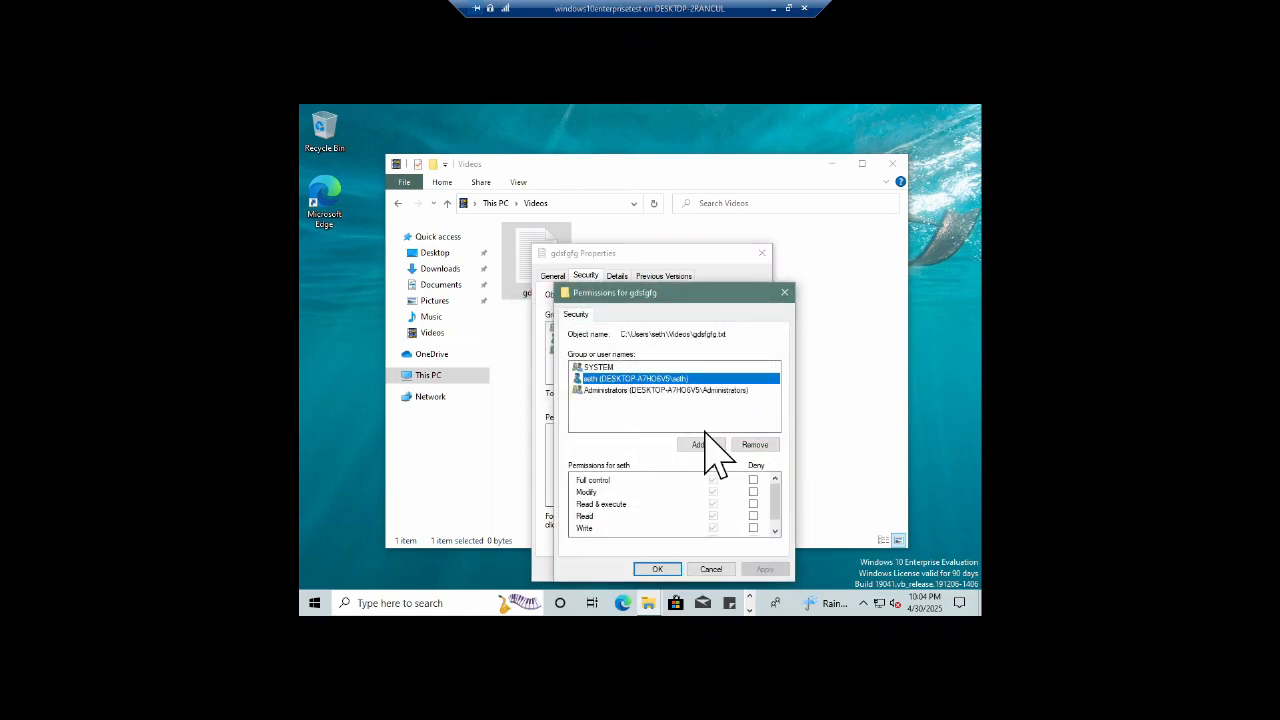
scroll(710, 508, down, 1)
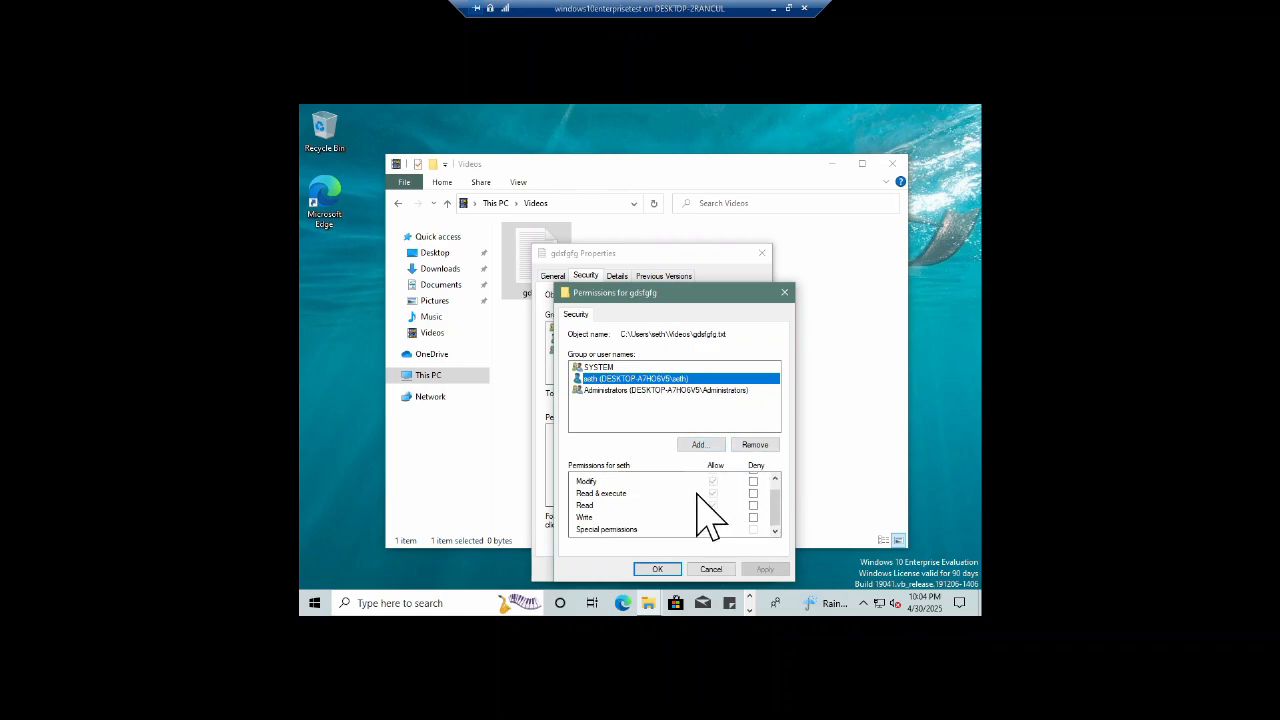
click(708, 569)
click(726, 519)
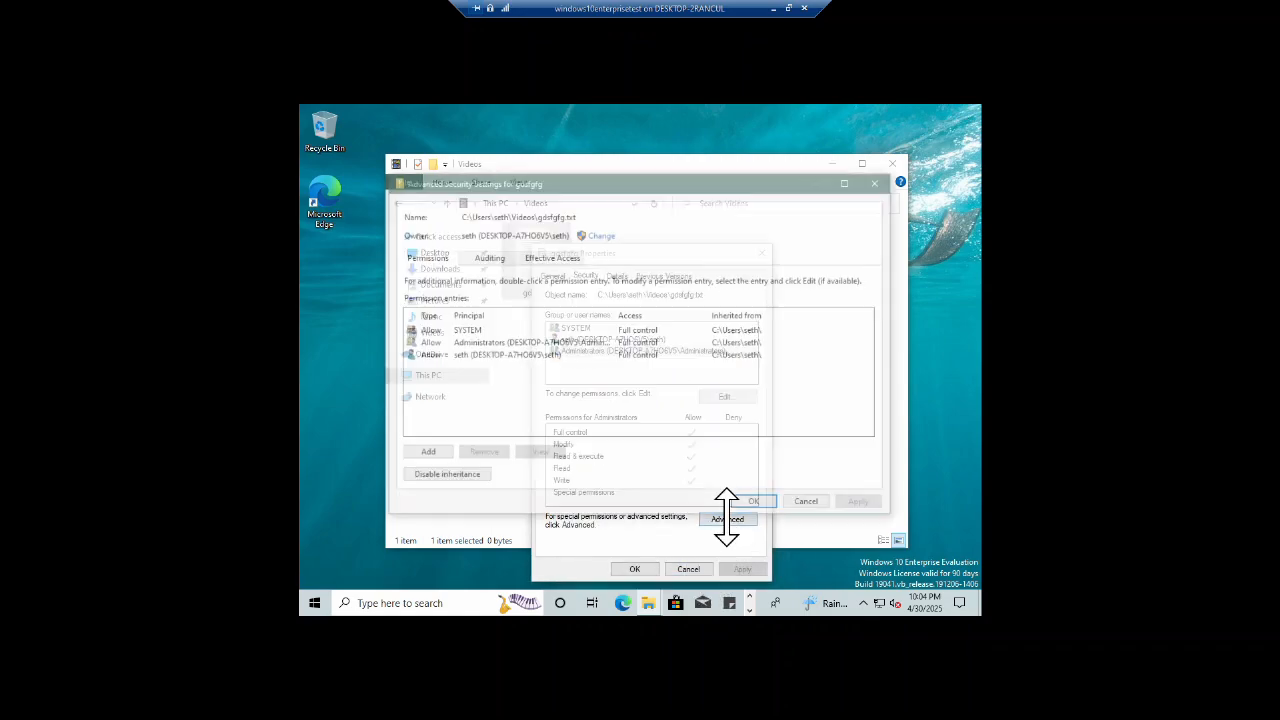
click(436, 474)
click(610, 367)
Step: Add an entry granting the current user only List folder / read data, then apply and close
click(424, 455)
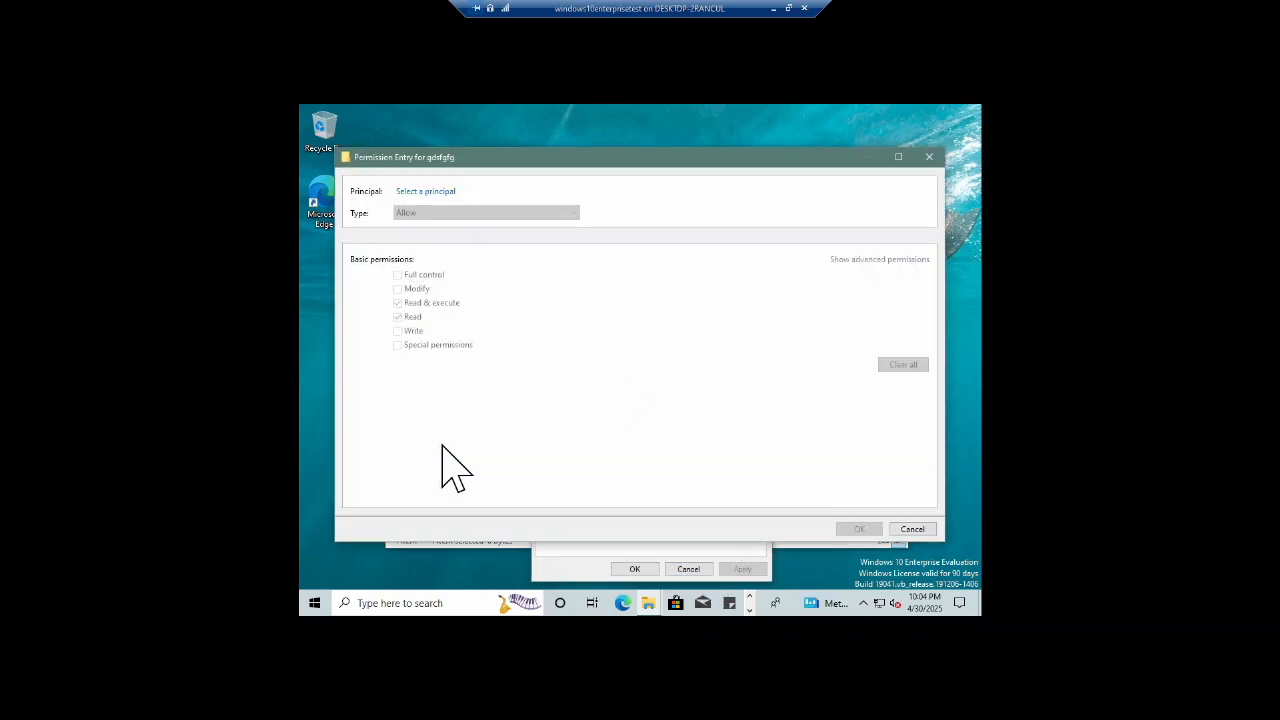
click(425, 191)
text(seth)
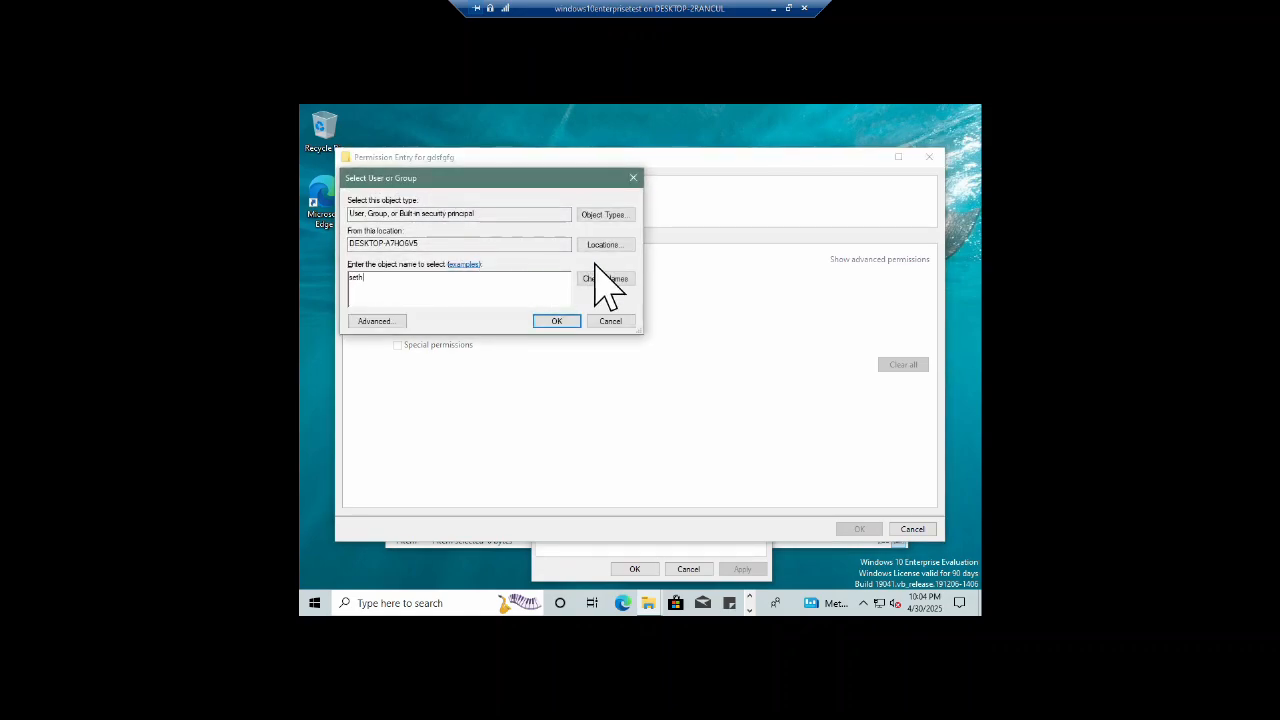
click(604, 279)
click(555, 321)
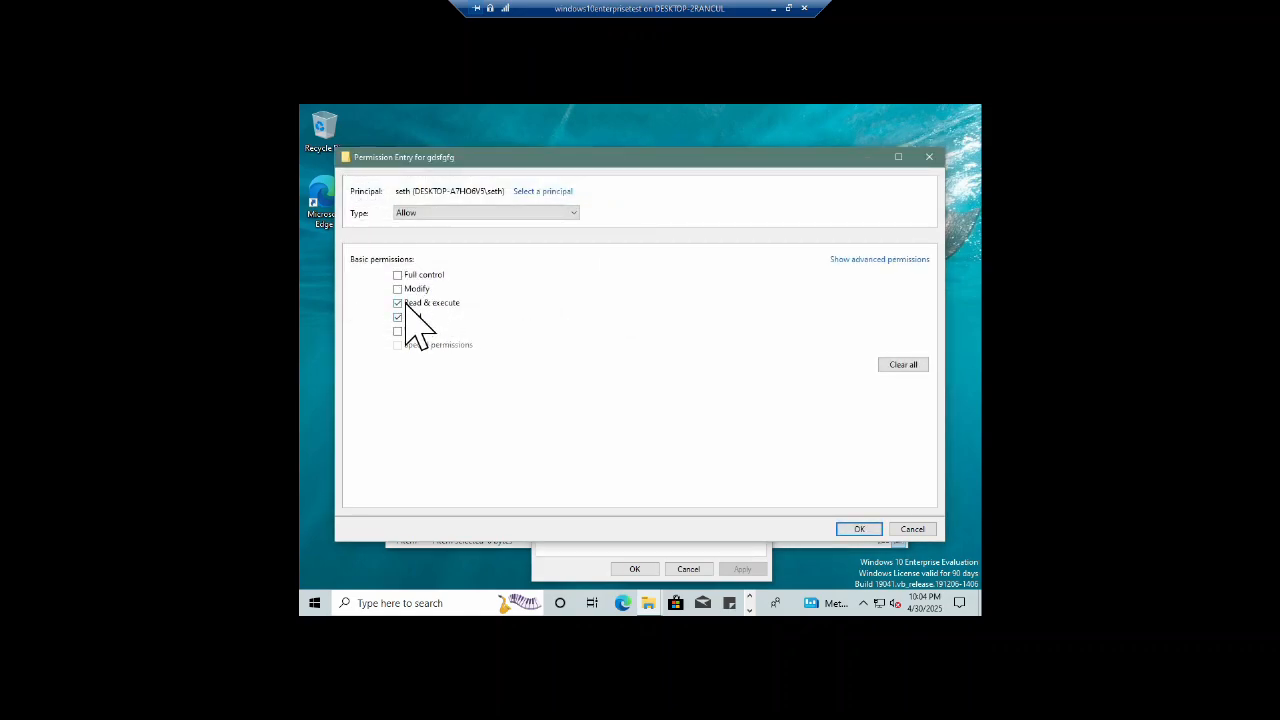
click(848, 260)
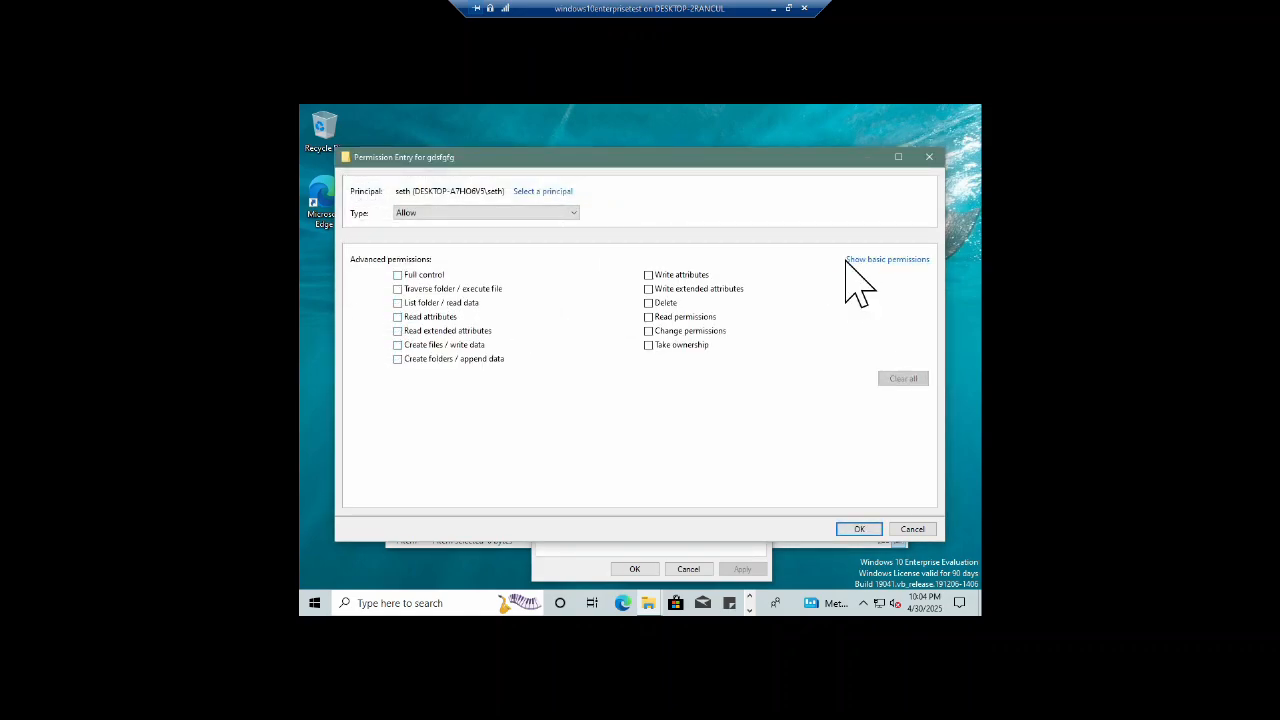
click(397, 302)
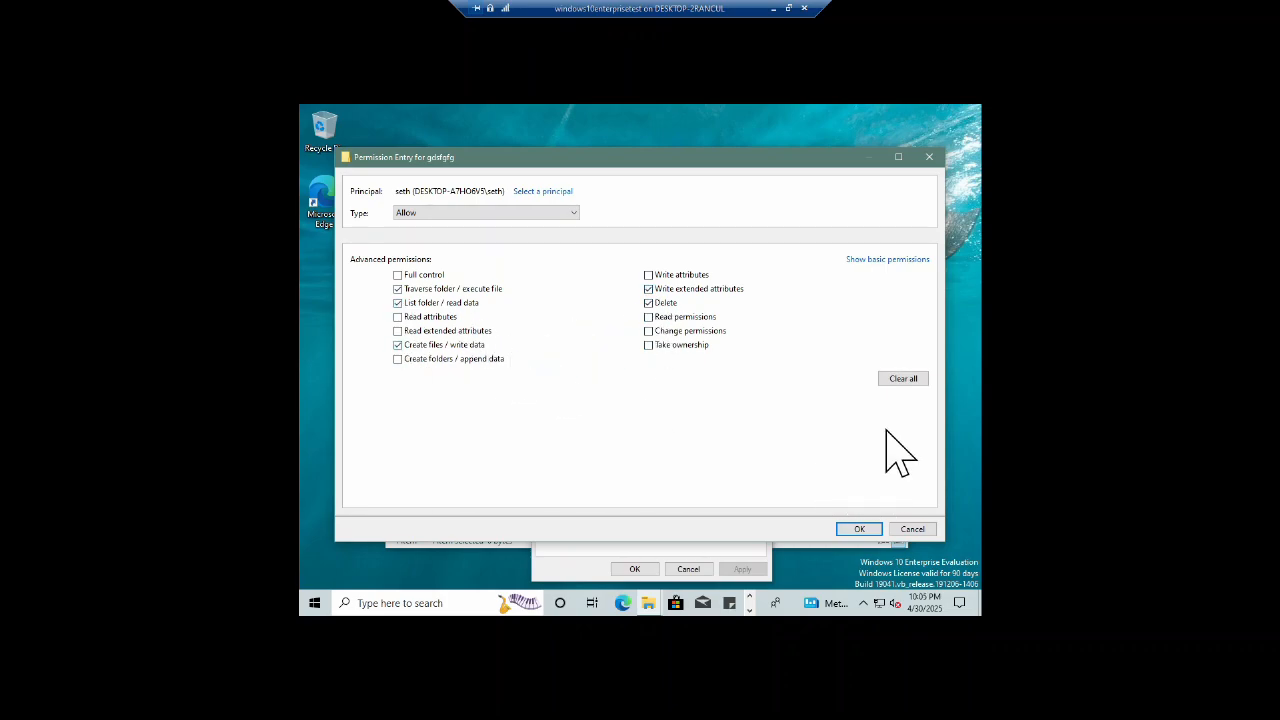
click(859, 530)
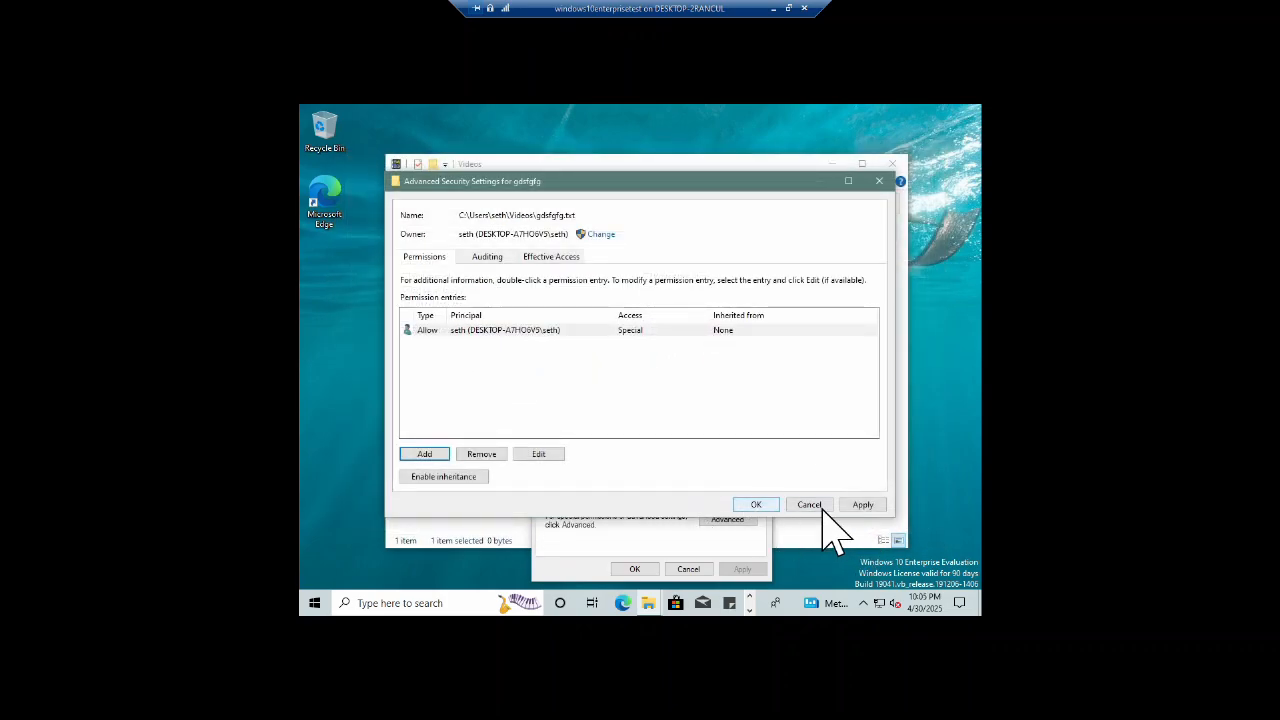
click(765, 507)
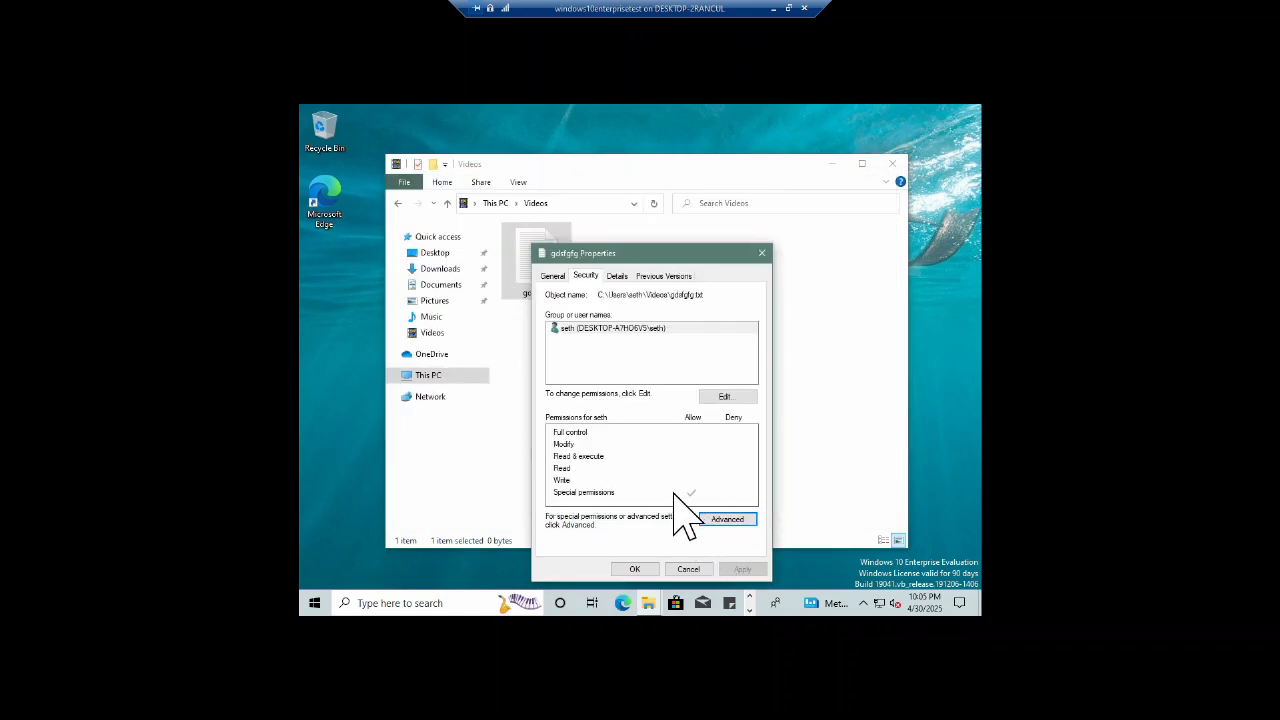
click(636, 568)
Step: Open gdsfgfg.txt to hit the permission error, type test text, then close Notepad choosing Don't Save
double_click(530, 256)
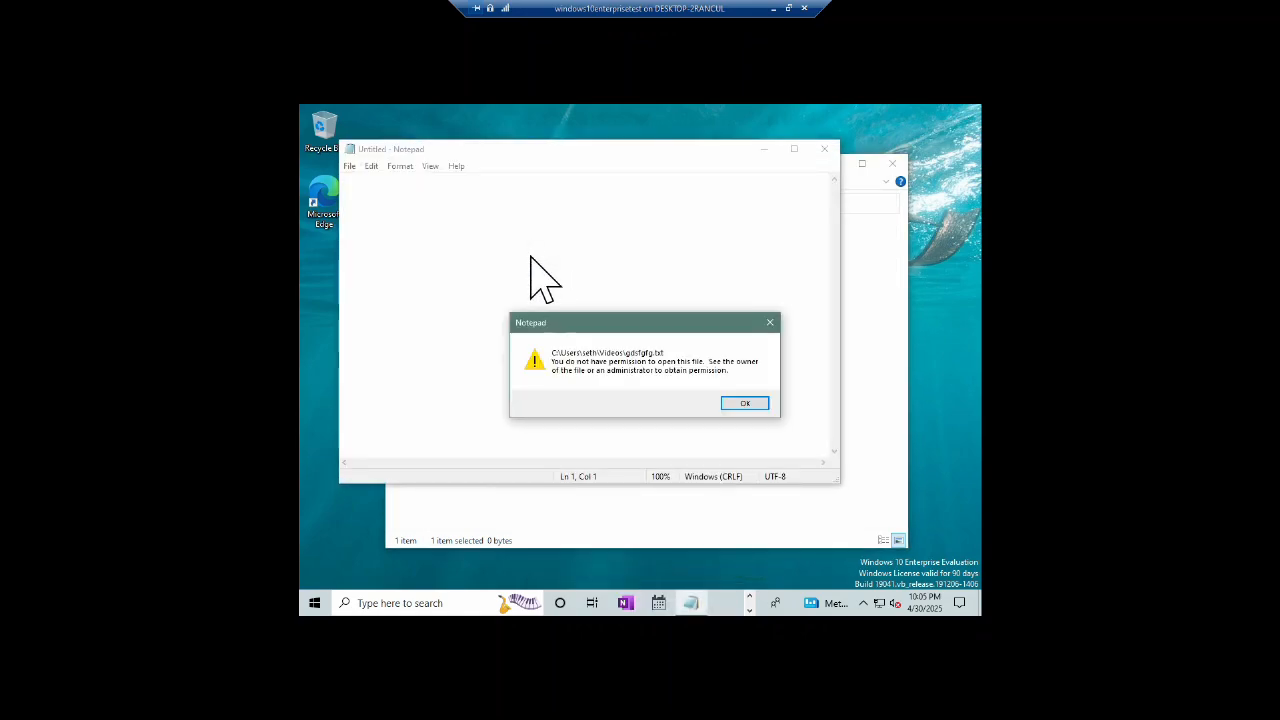
click(740, 402)
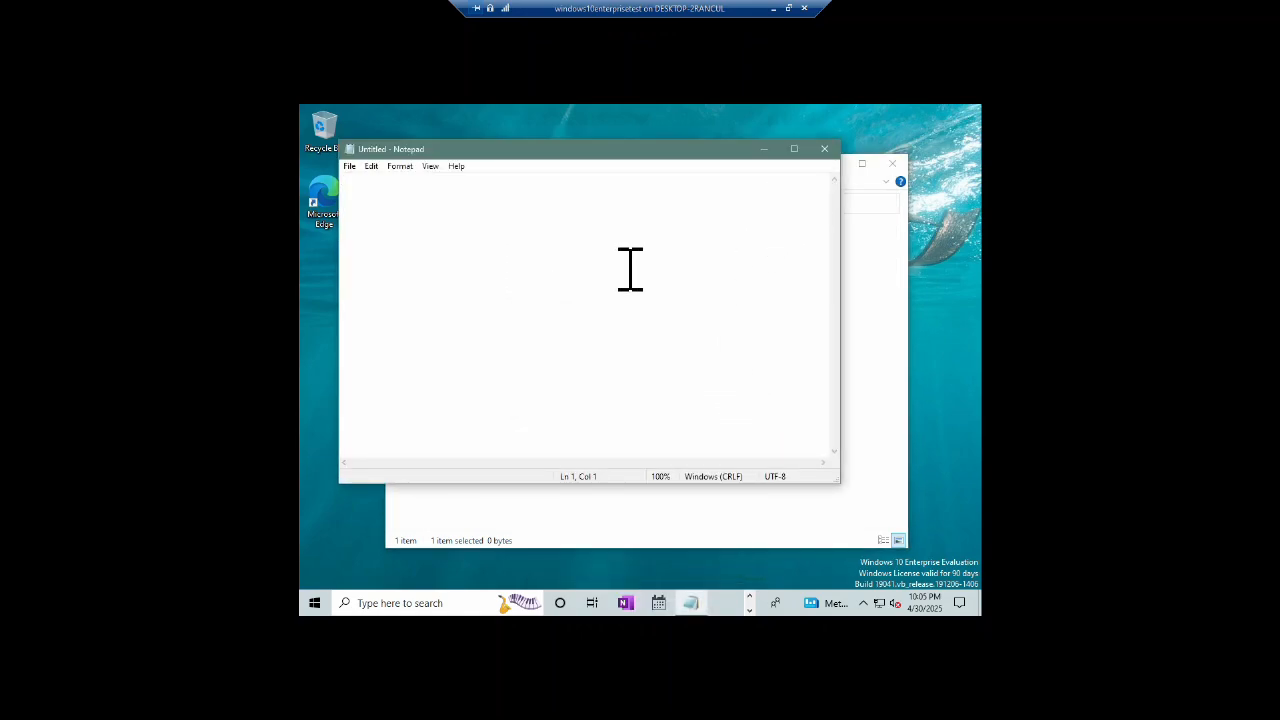
text(ggfgdfgdfg)
click(824, 149)
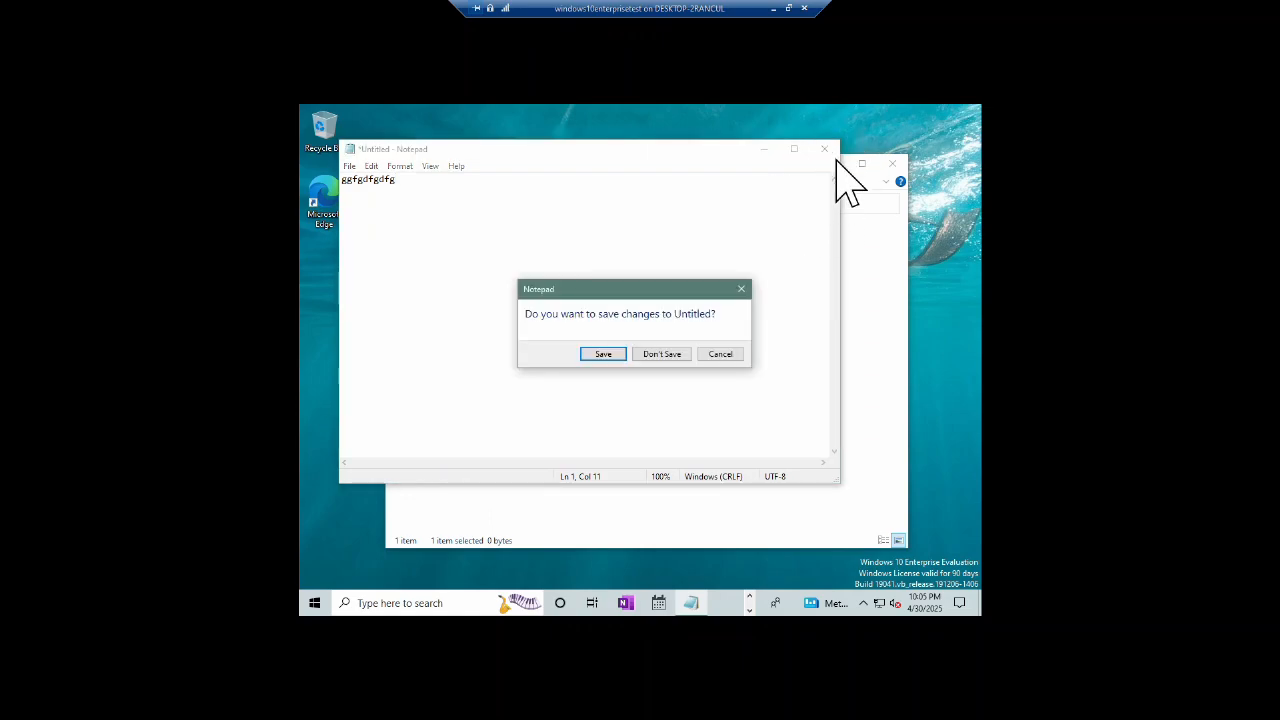
click(617, 353)
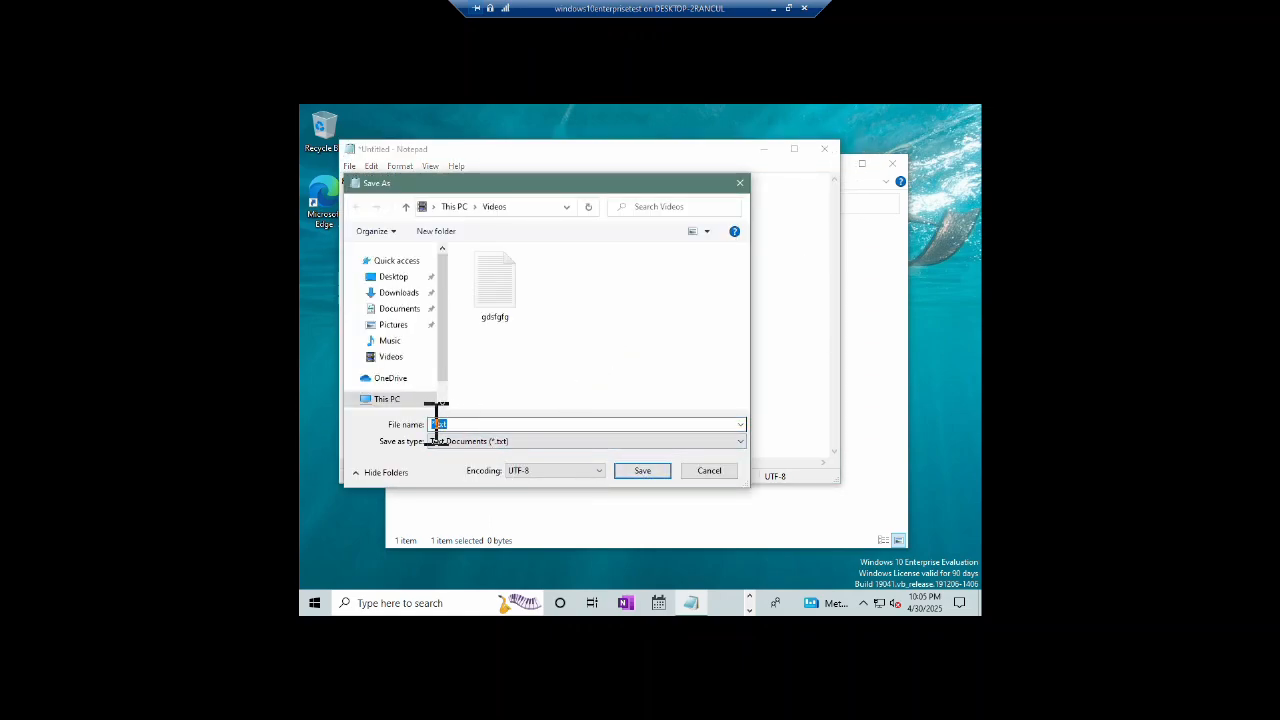
click(740, 182)
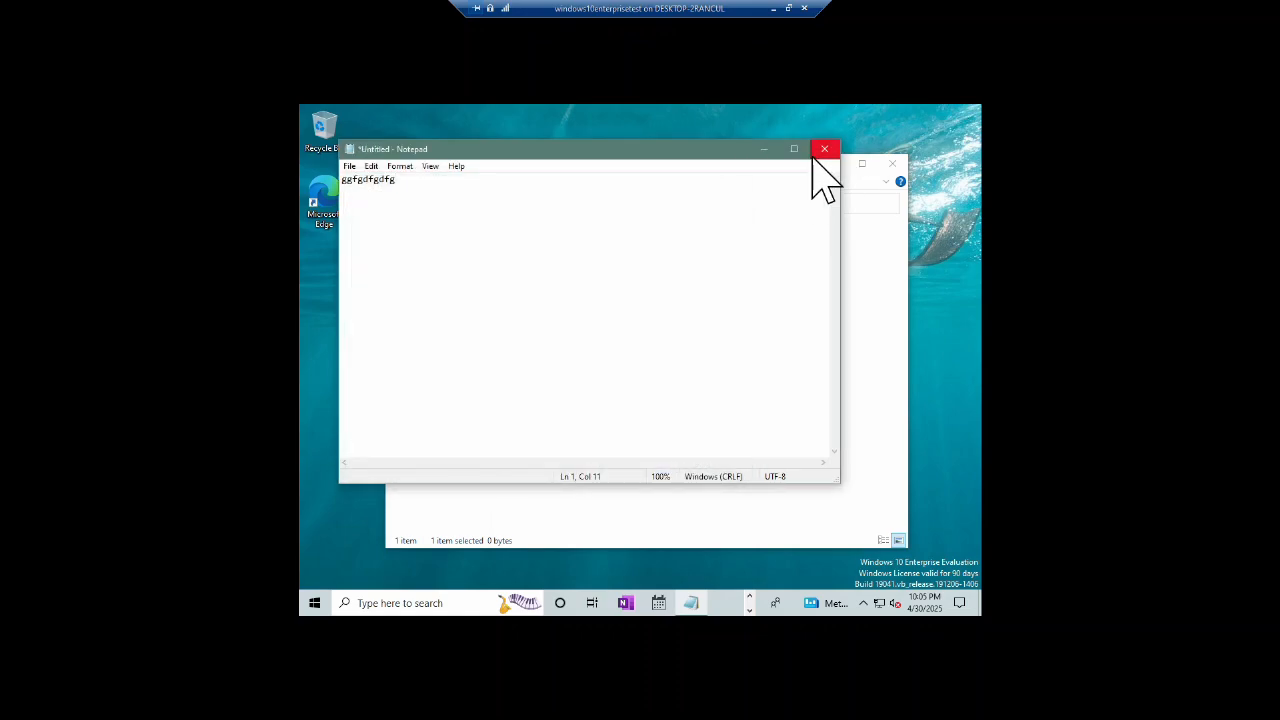
click(831, 147)
click(683, 352)
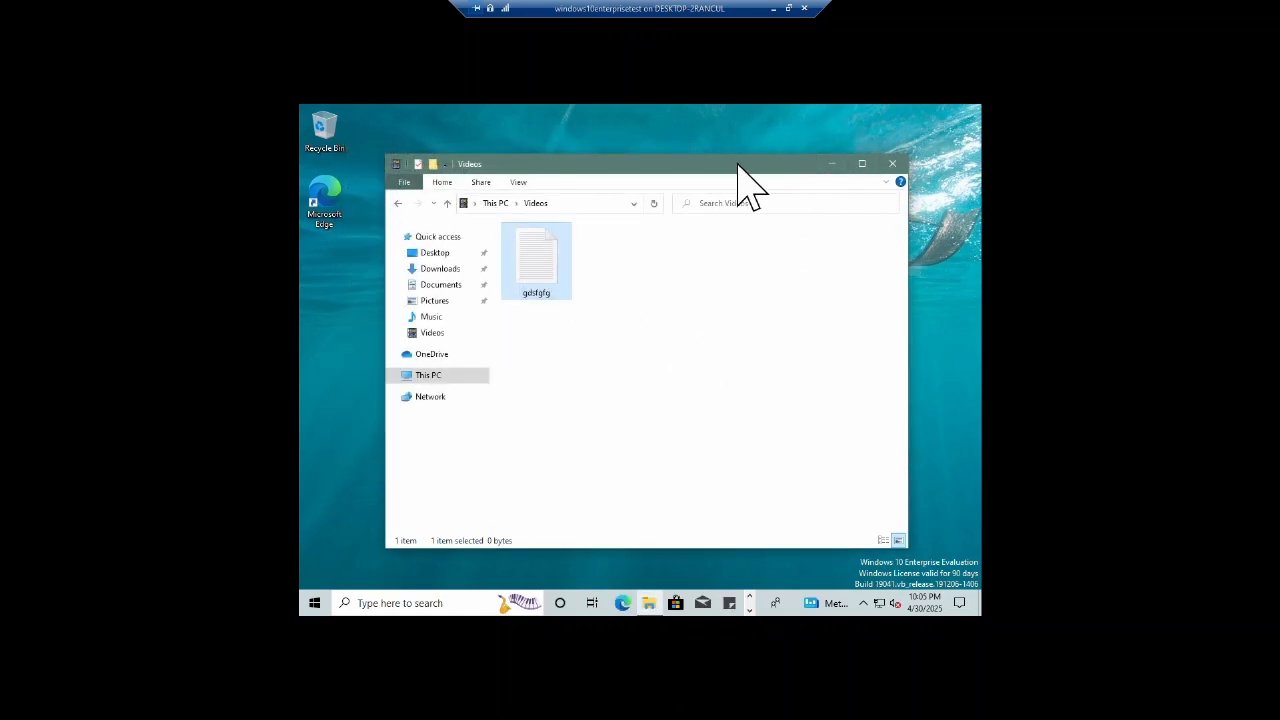
Step: Create a new bitmap image named df in the Pictures folder
click(434, 301)
right_click(655, 369)
mouse_move(720, 543)
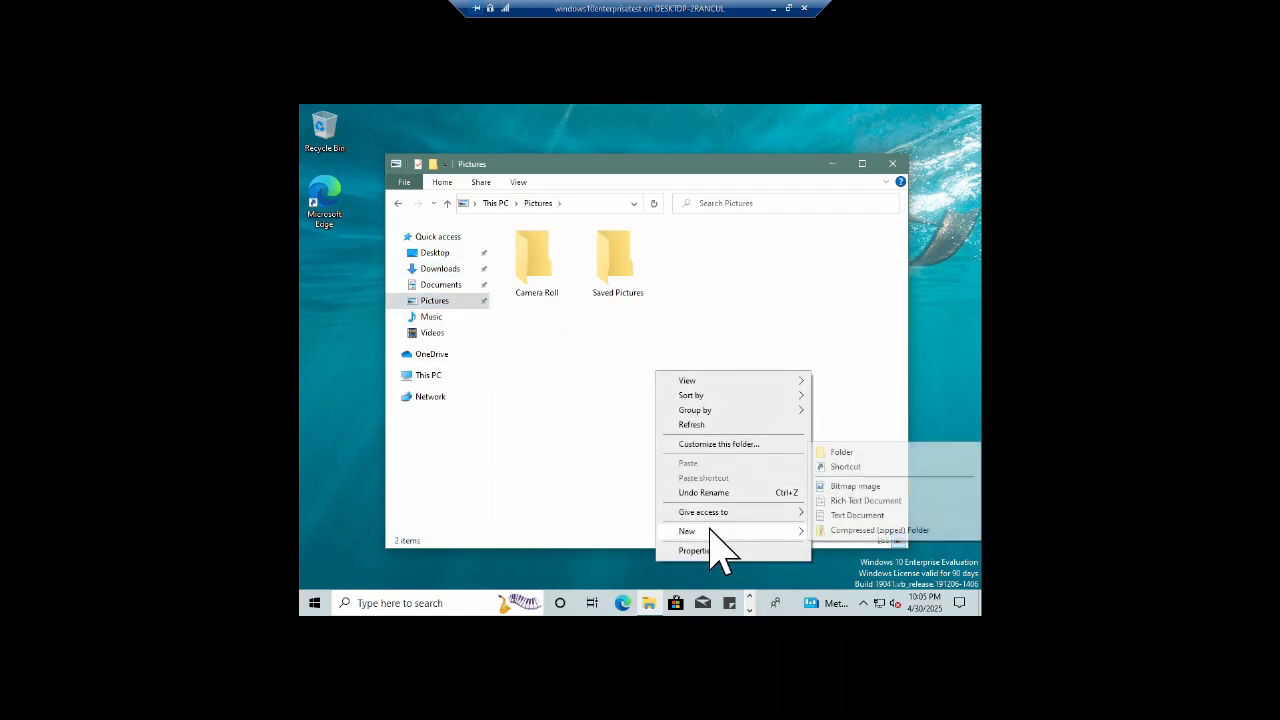
click(880, 488)
text(df)
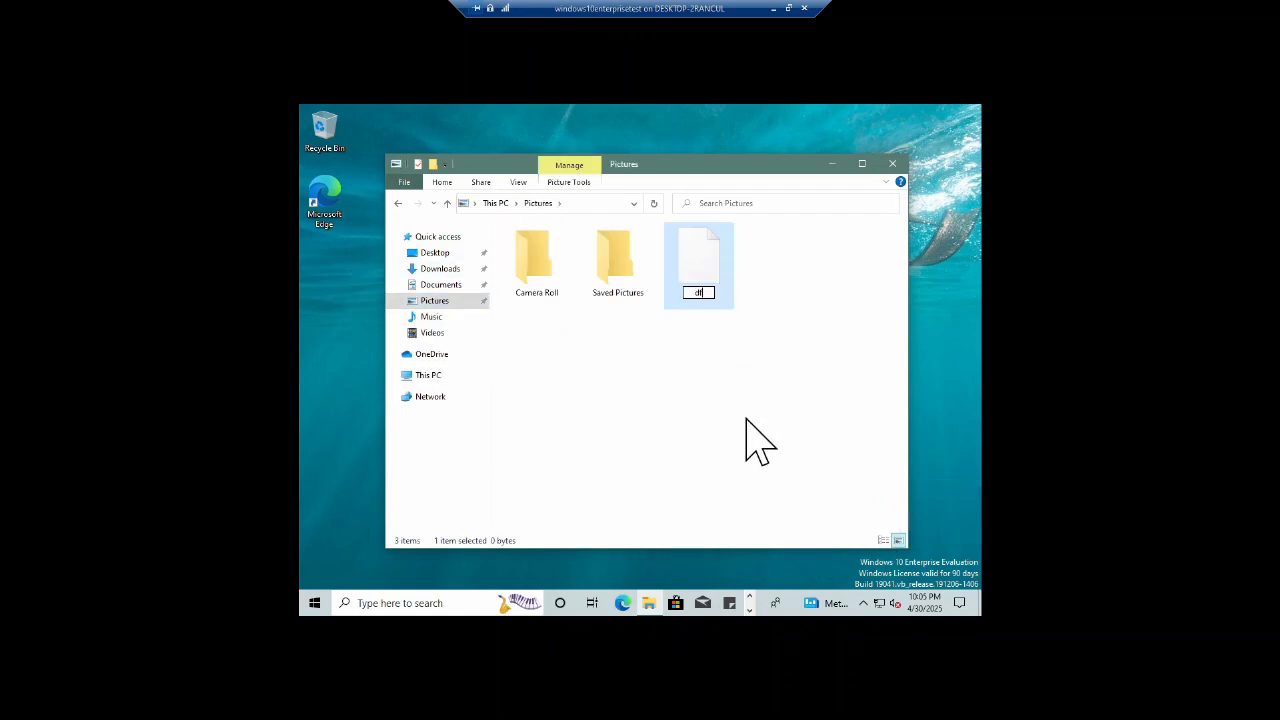
key(Return)
Step: Create a text document named er, then open and close the df image
right_click(775, 262)
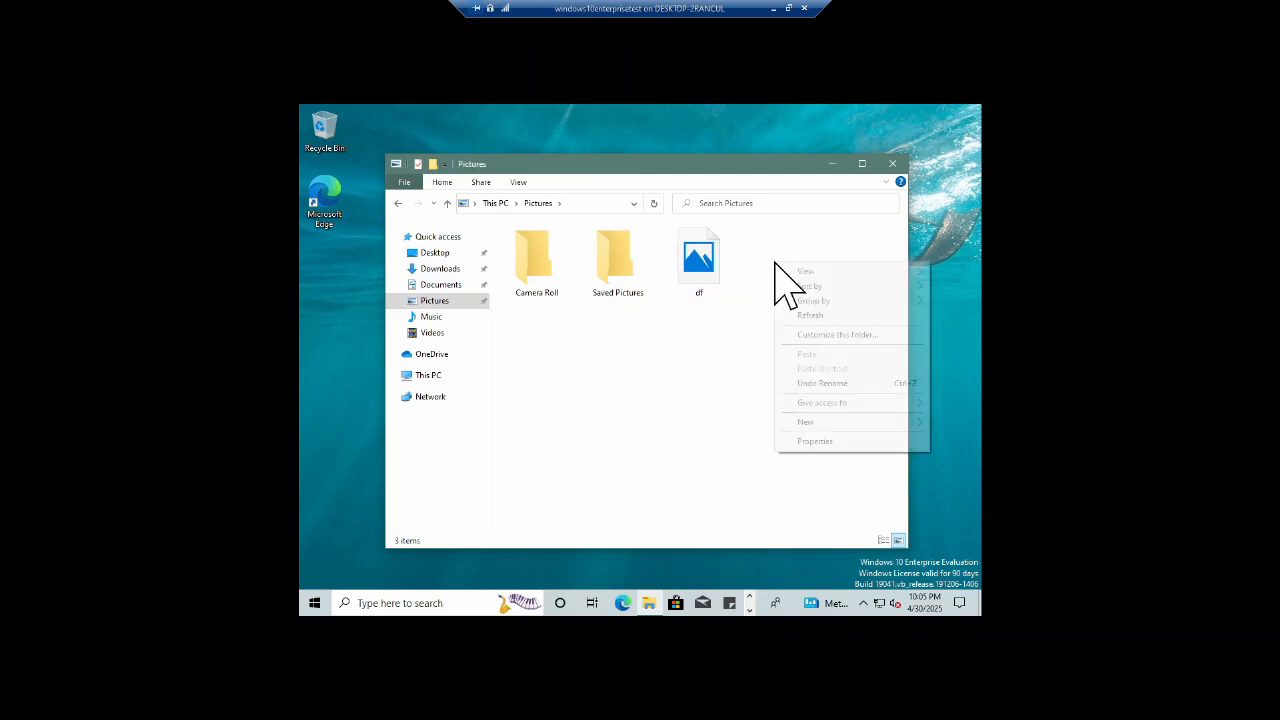
mouse_move(846, 423)
click(660, 486)
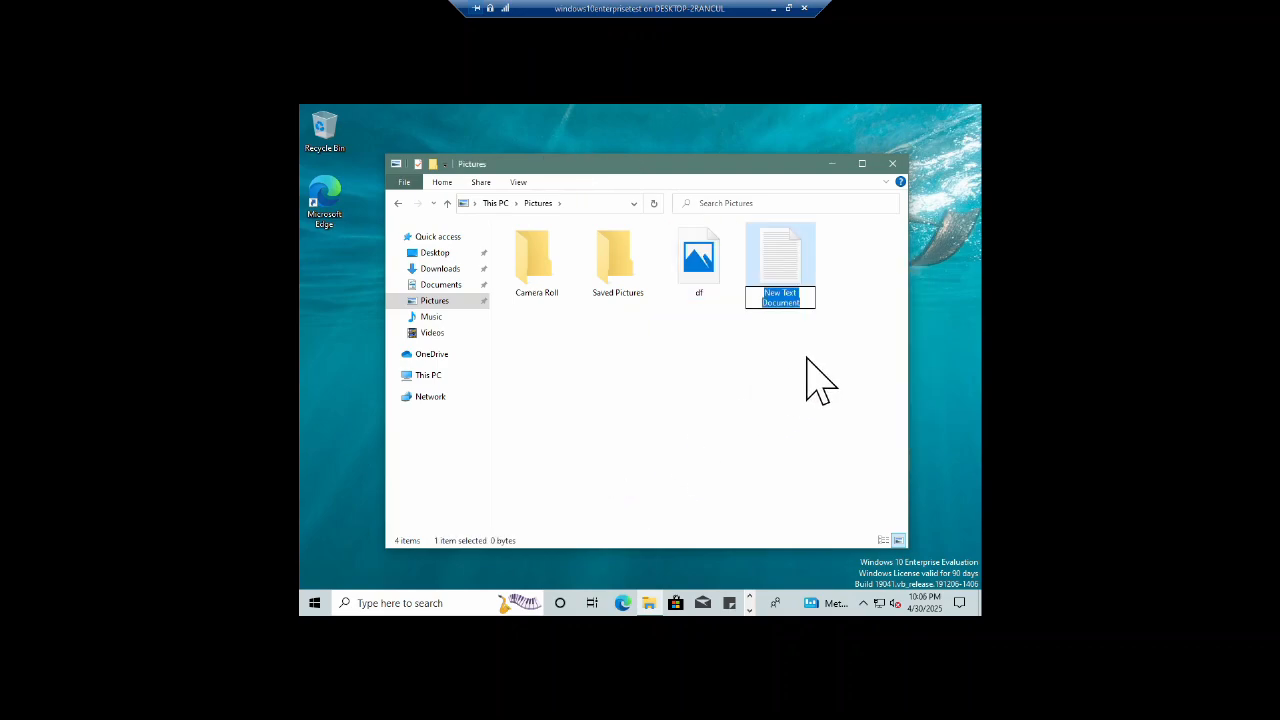
text(er)
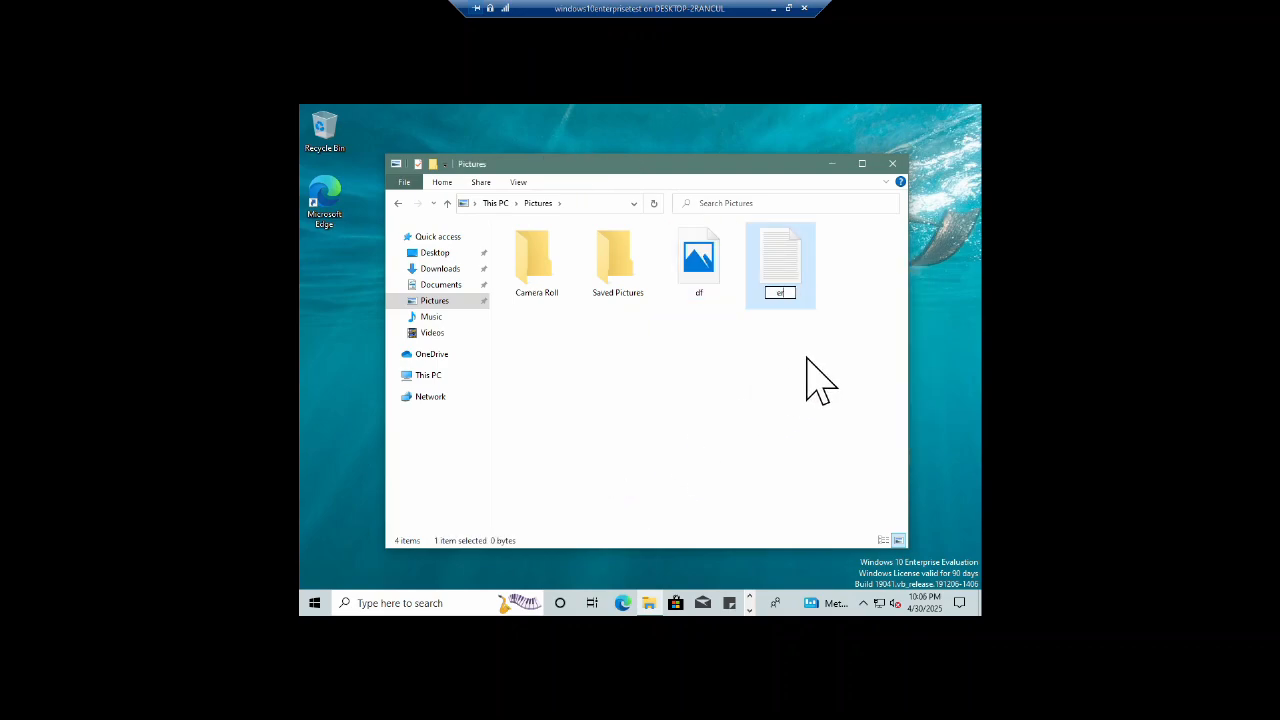
key(Return)
double_click(695, 275)
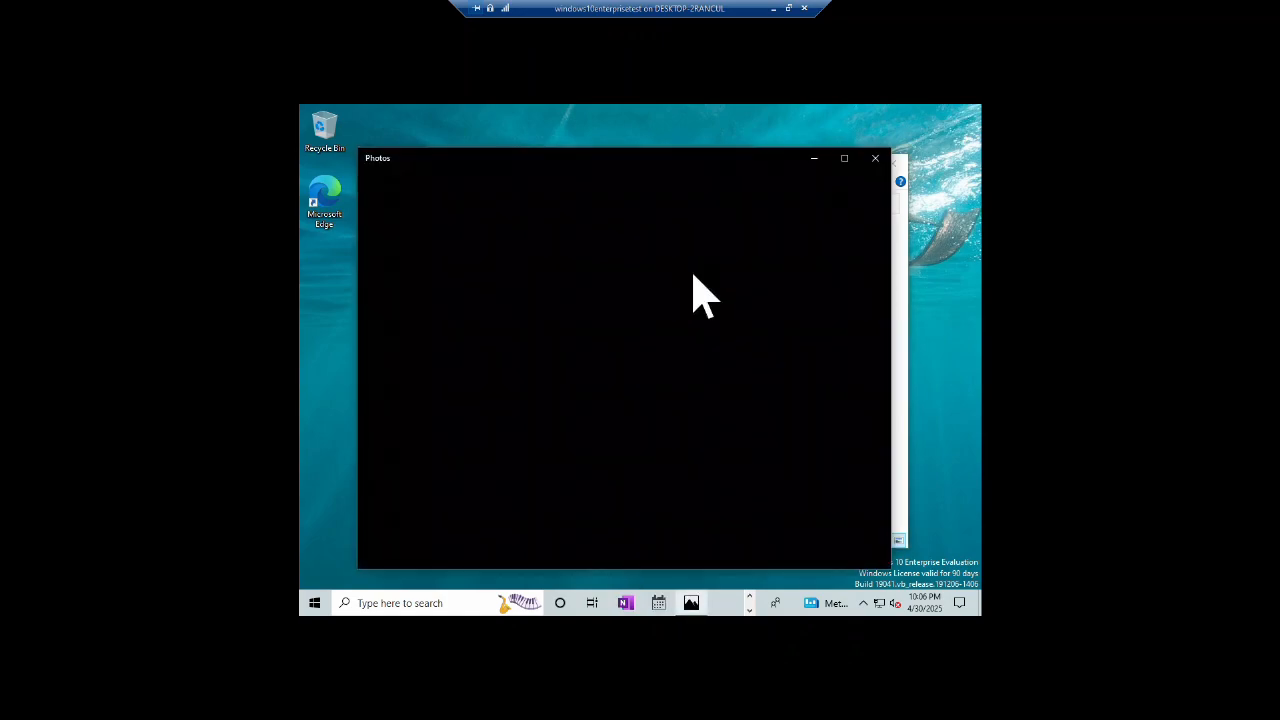
click(876, 160)
Step: Turn on Compress contents in df's Advanced attributes and apply it
right_click(697, 262)
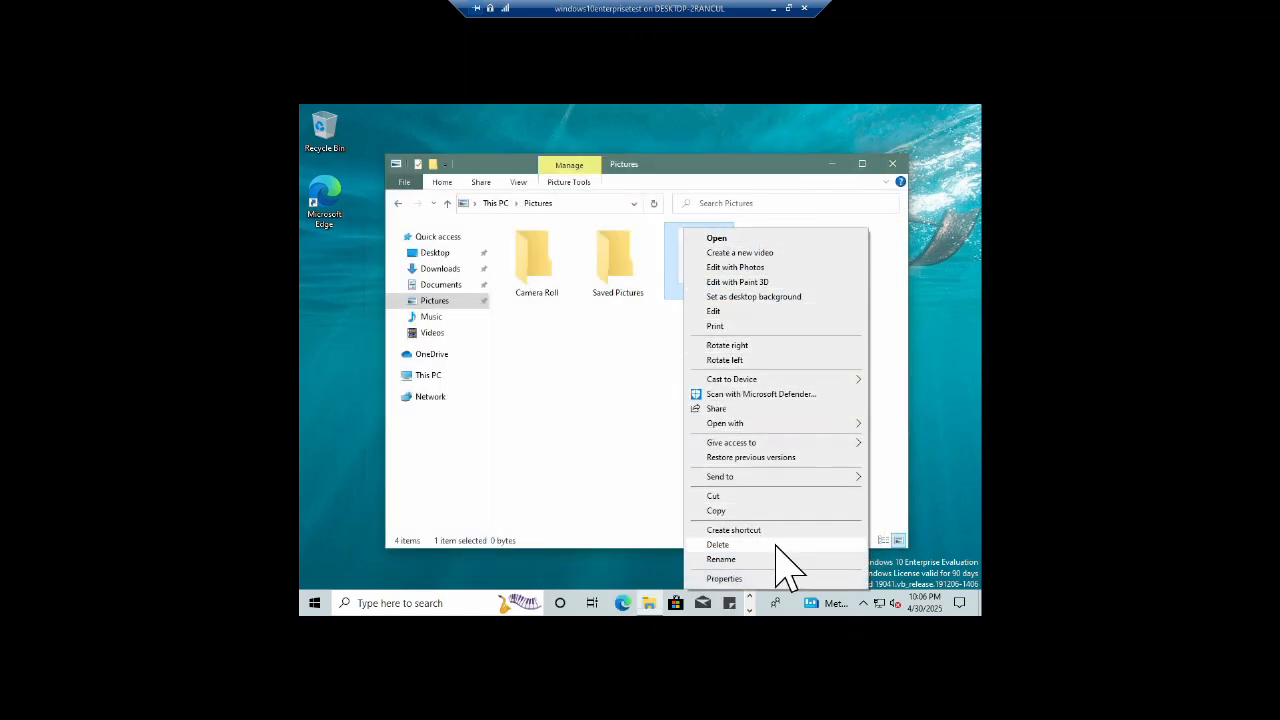
click(766, 579)
click(772, 272)
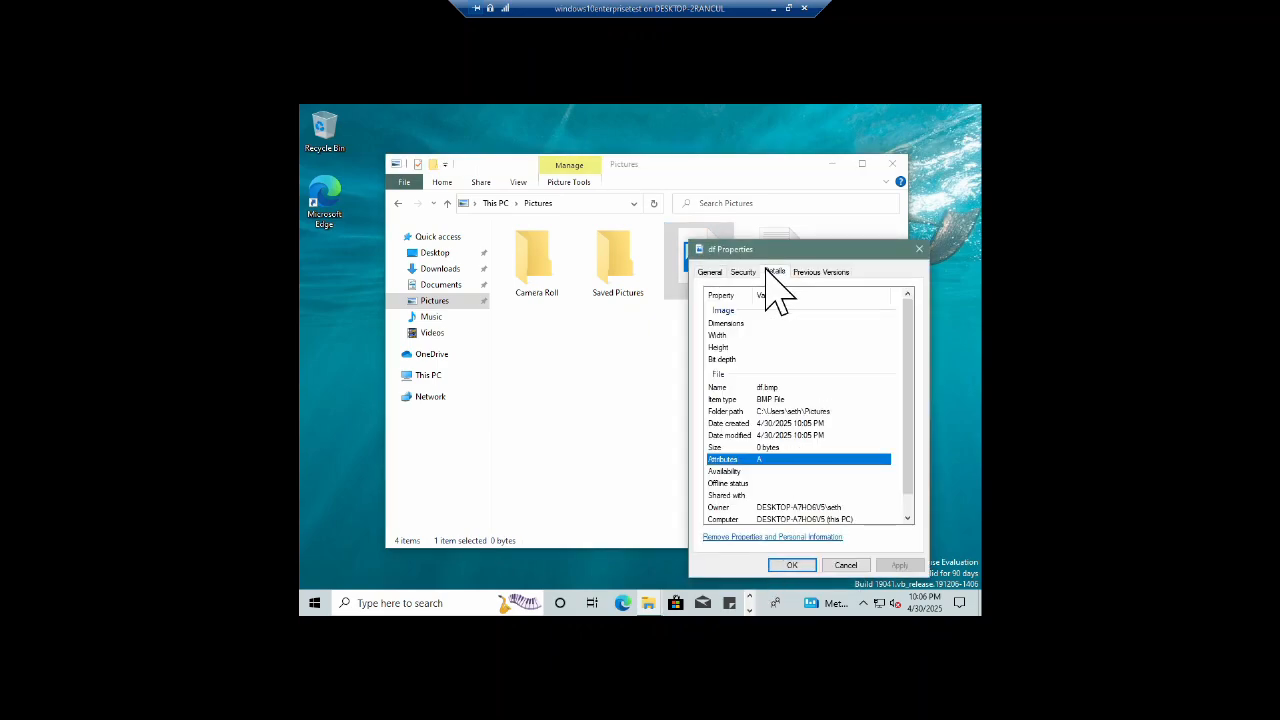
scroll(787, 440, up, 1)
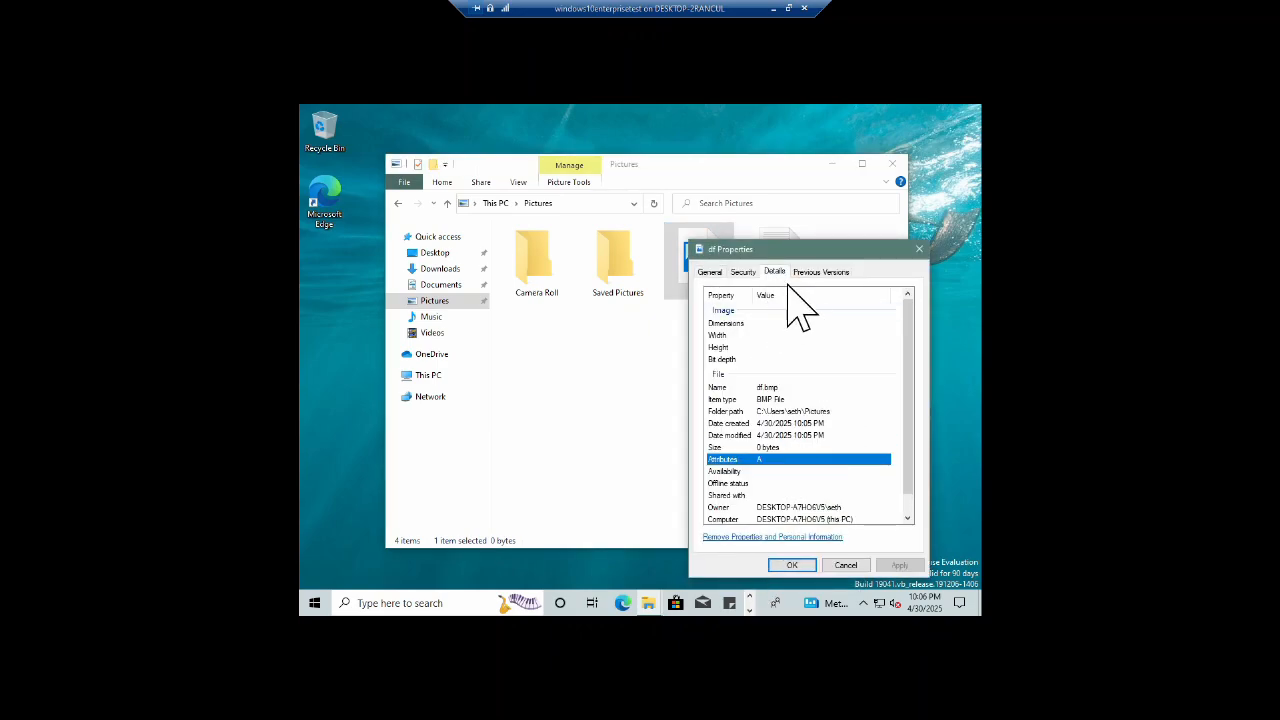
click(740, 272)
click(825, 272)
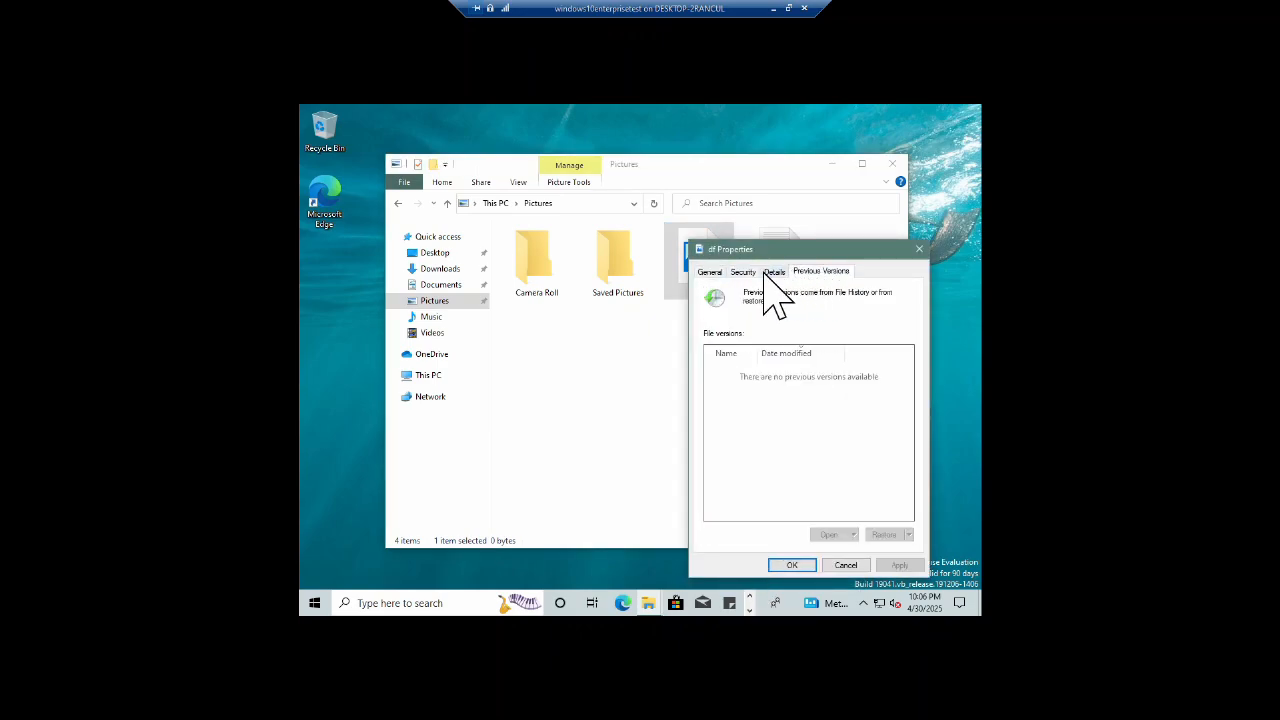
click(710, 272)
click(888, 493)
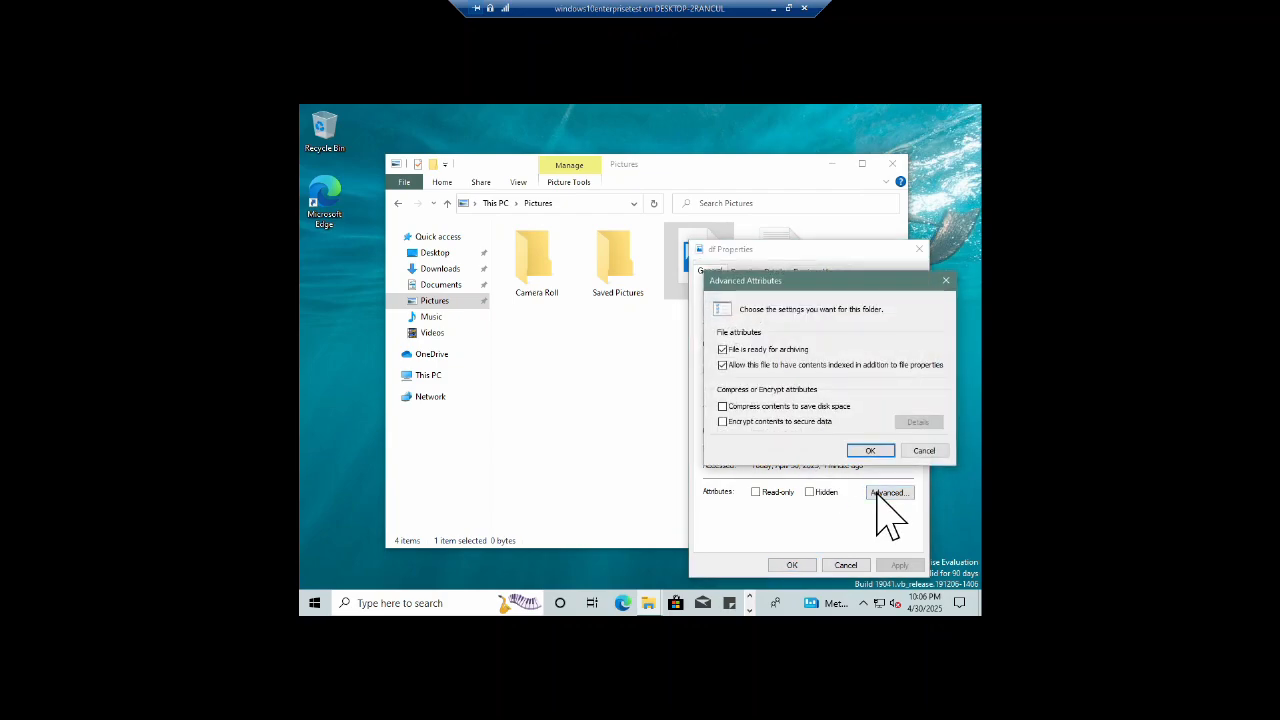
click(723, 421)
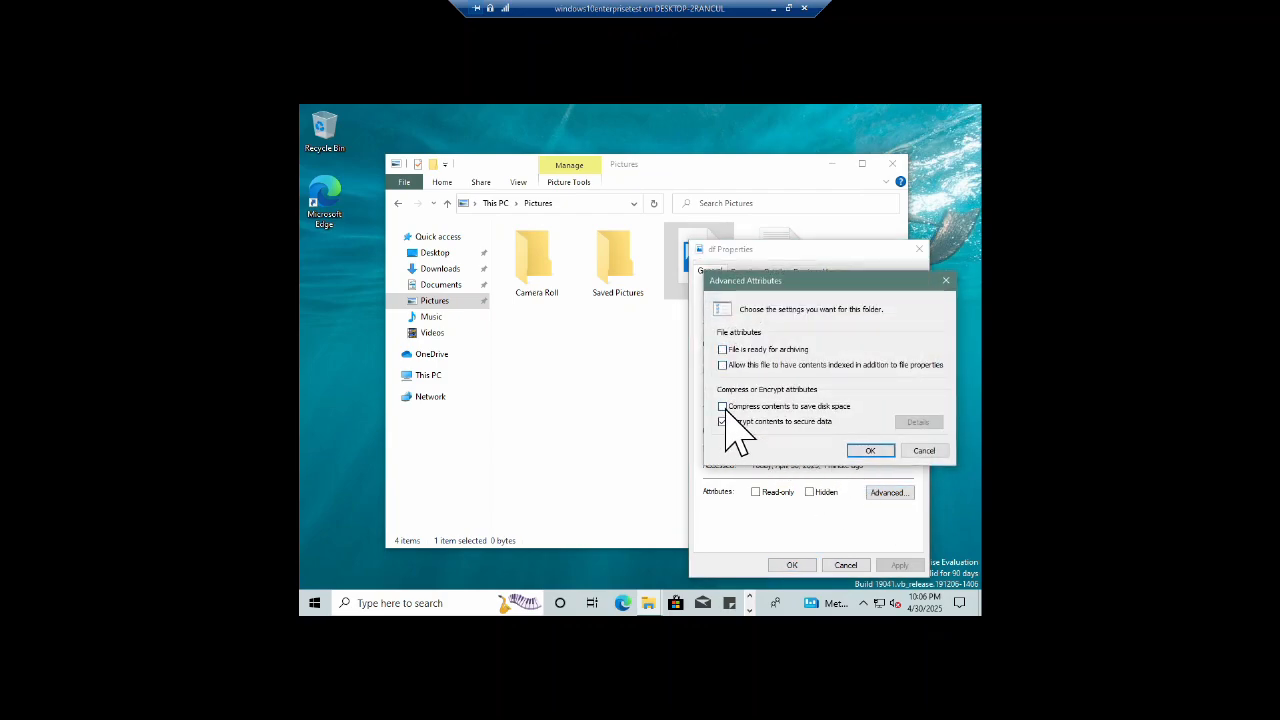
click(870, 451)
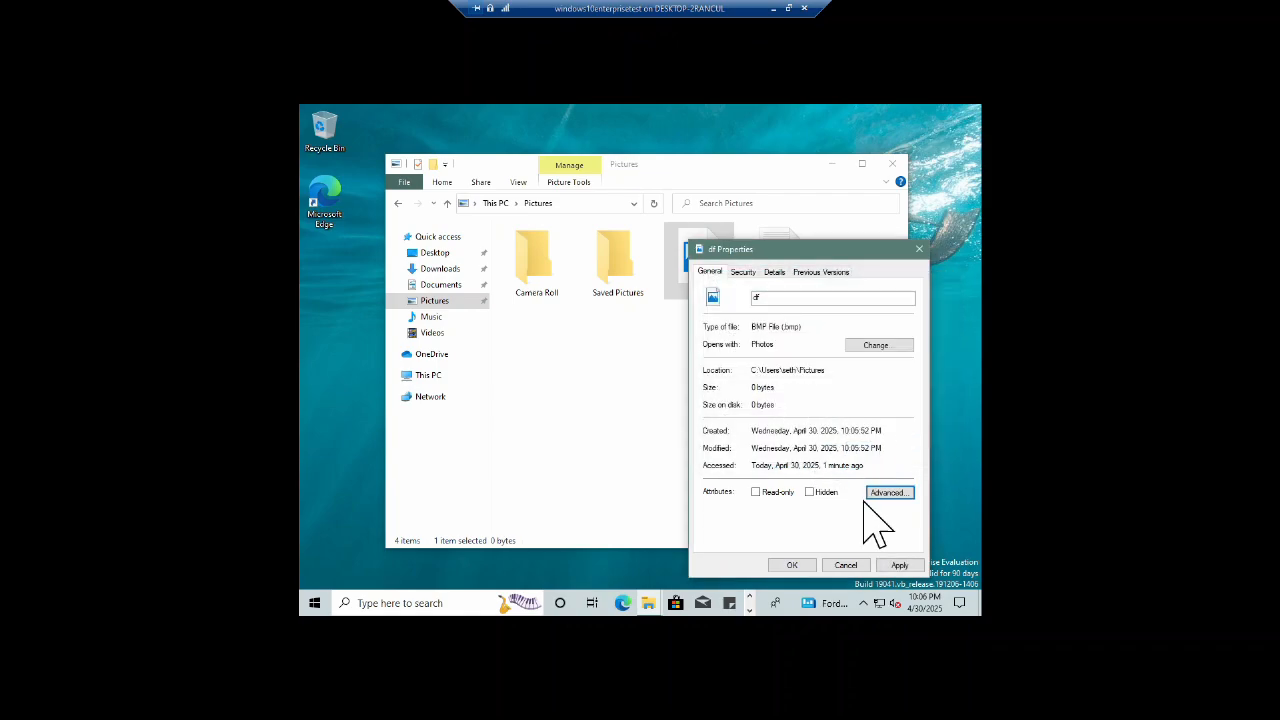
click(899, 565)
click(792, 564)
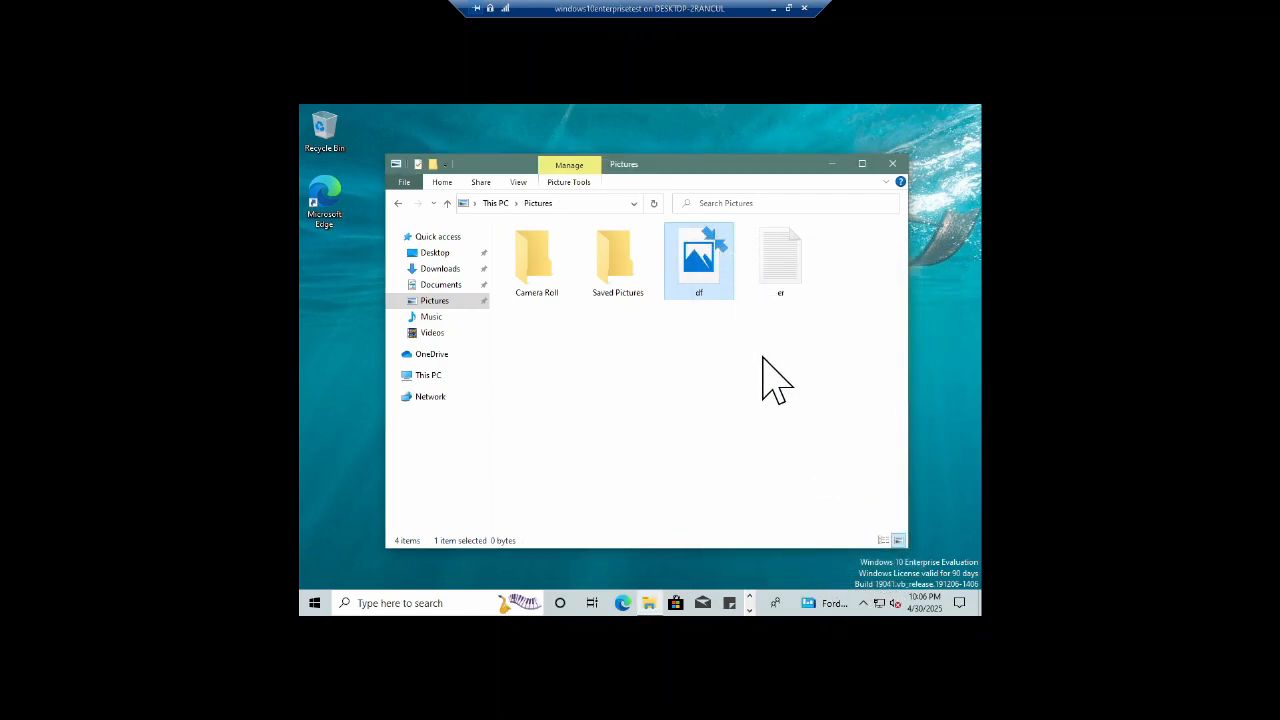
click(892, 164)
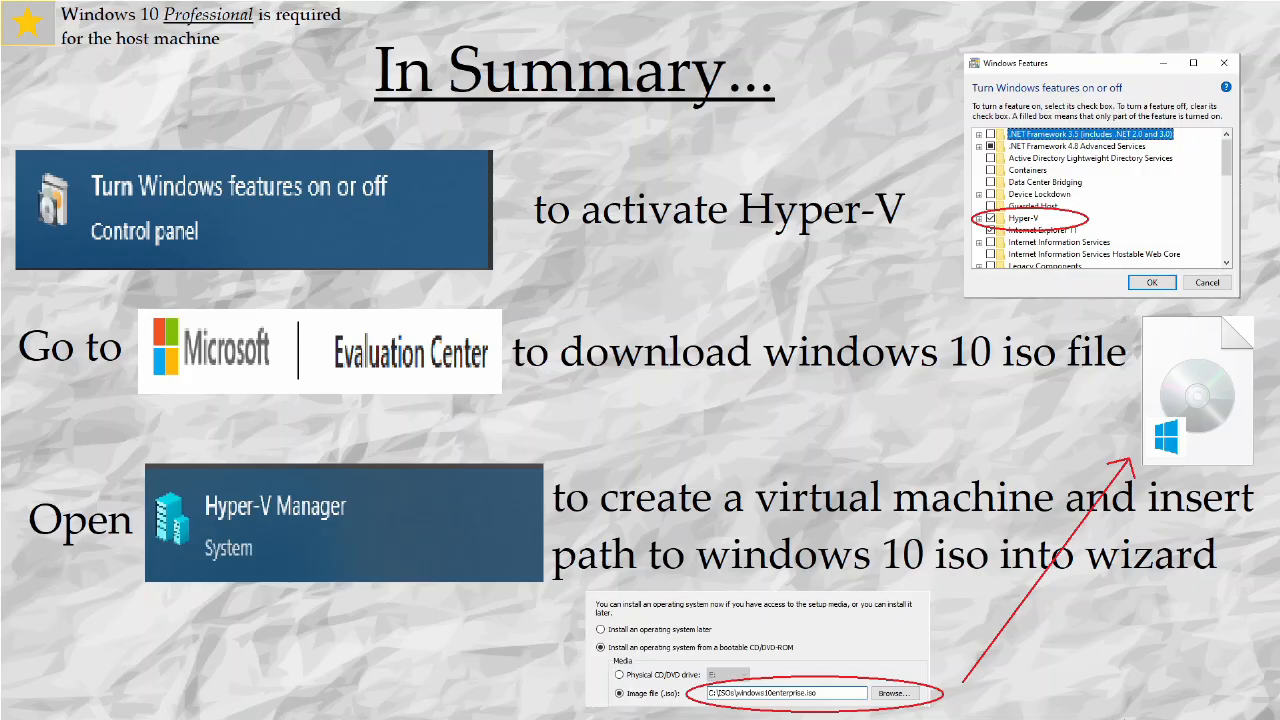